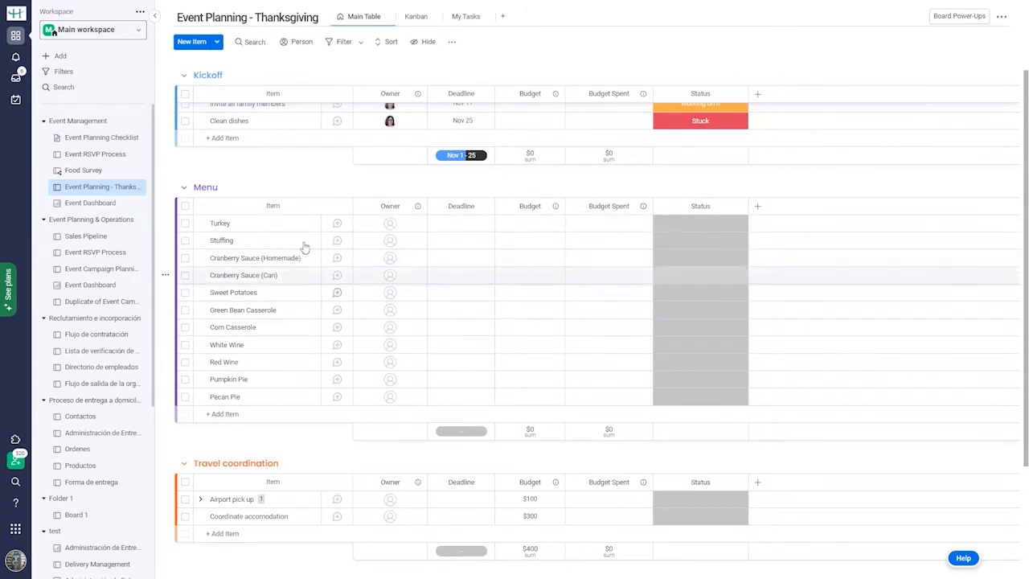
Add a 'Gravy' item as the twelfth Menu entry, right after Pecan Pie.
click(288, 412)
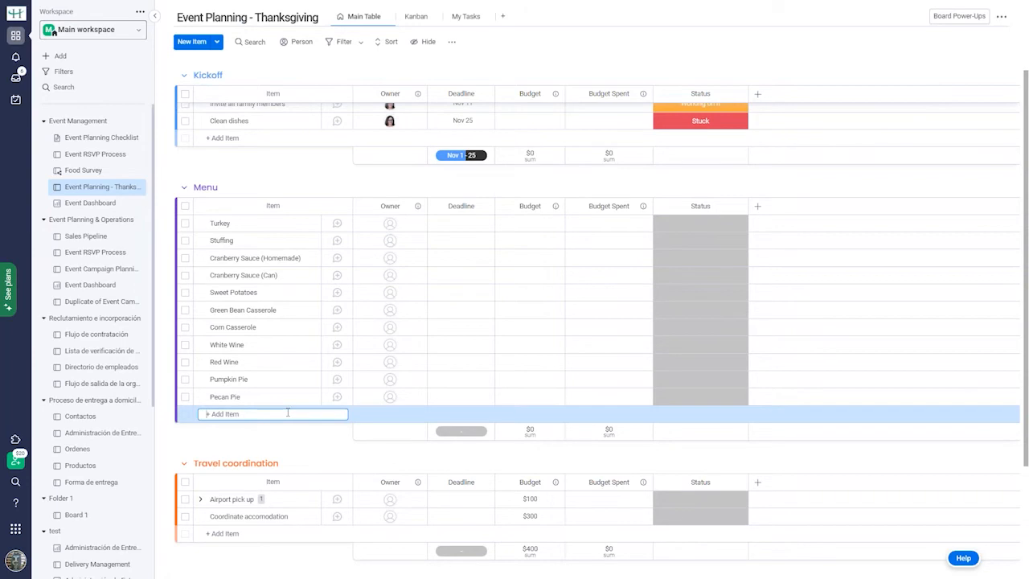
text(G)
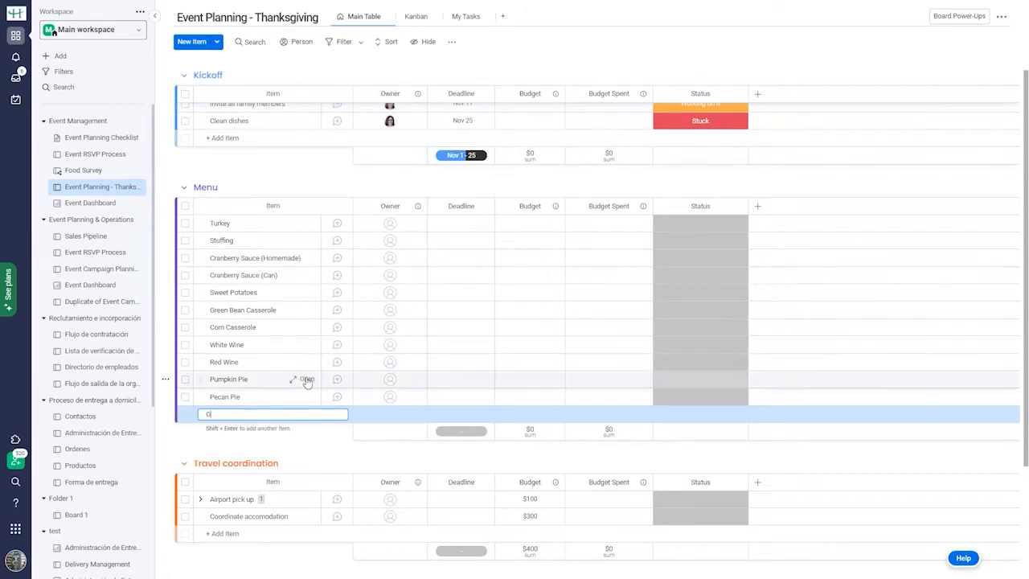
text(ra)
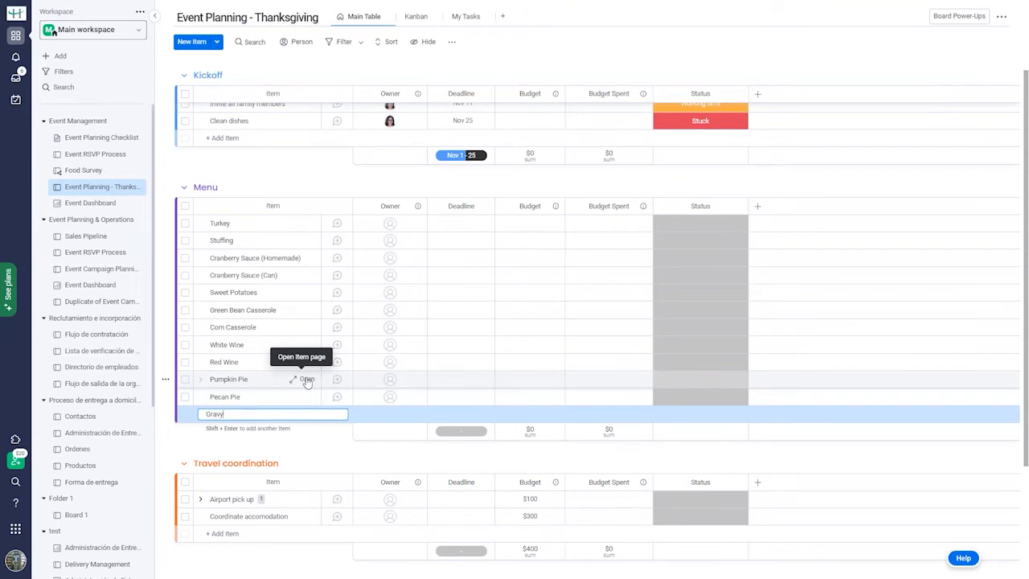
text(vy)
key(Return)
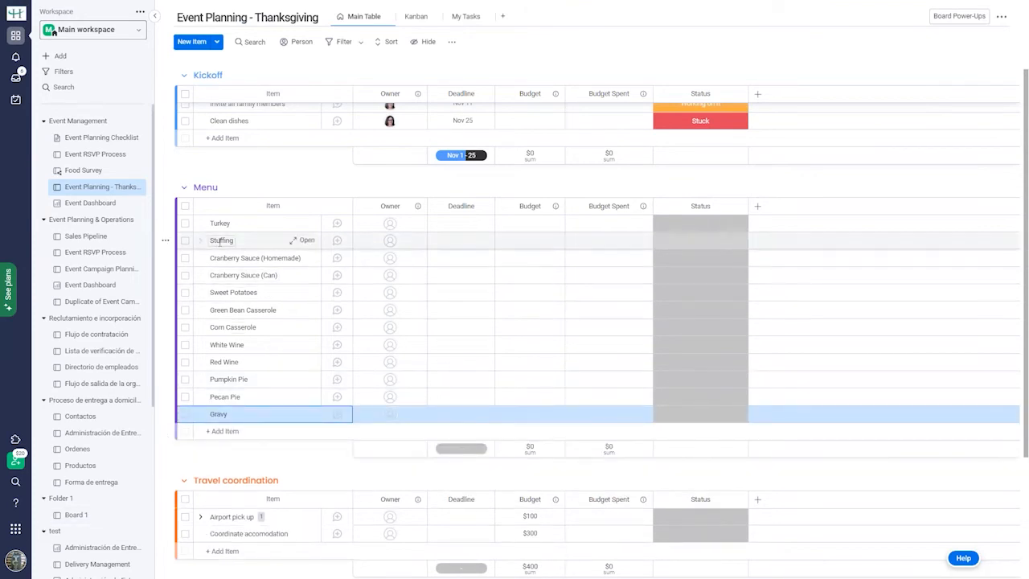
Give Turkey a Nov 24 deadline, then bulk-apply Nov 24 to all twelve Menu items.
click(466, 223)
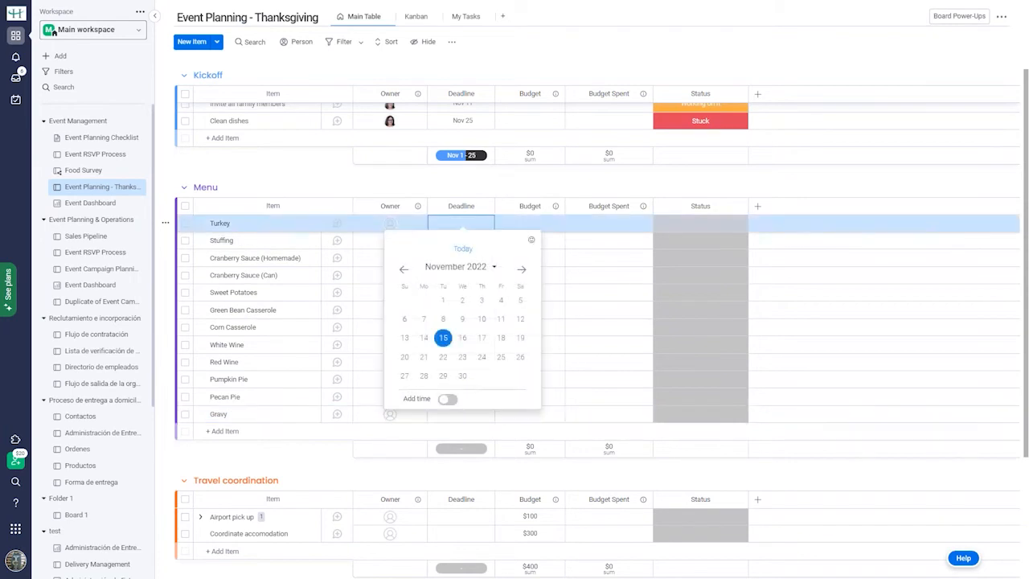
click(481, 360)
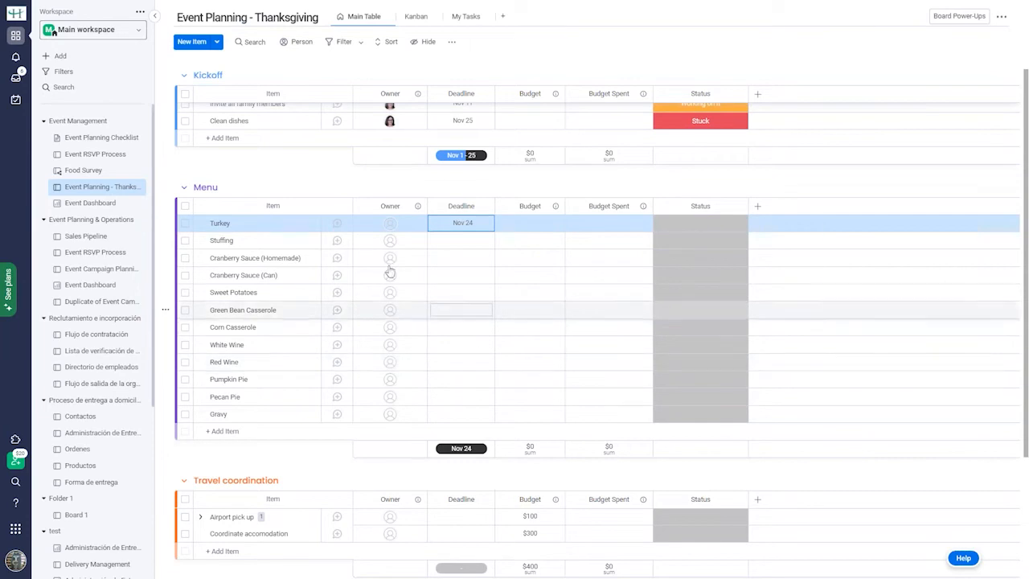
click(185, 206)
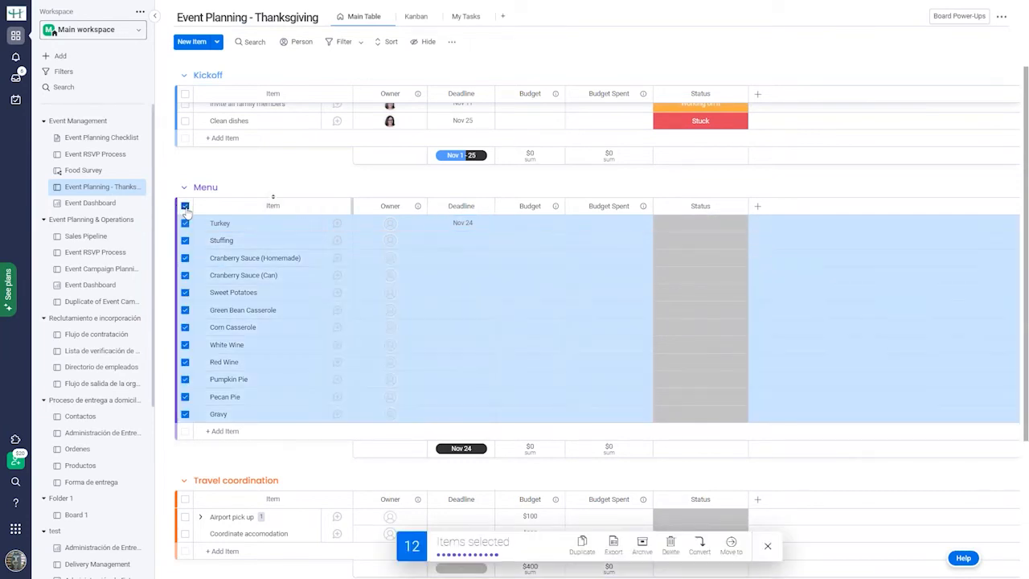
click(457, 238)
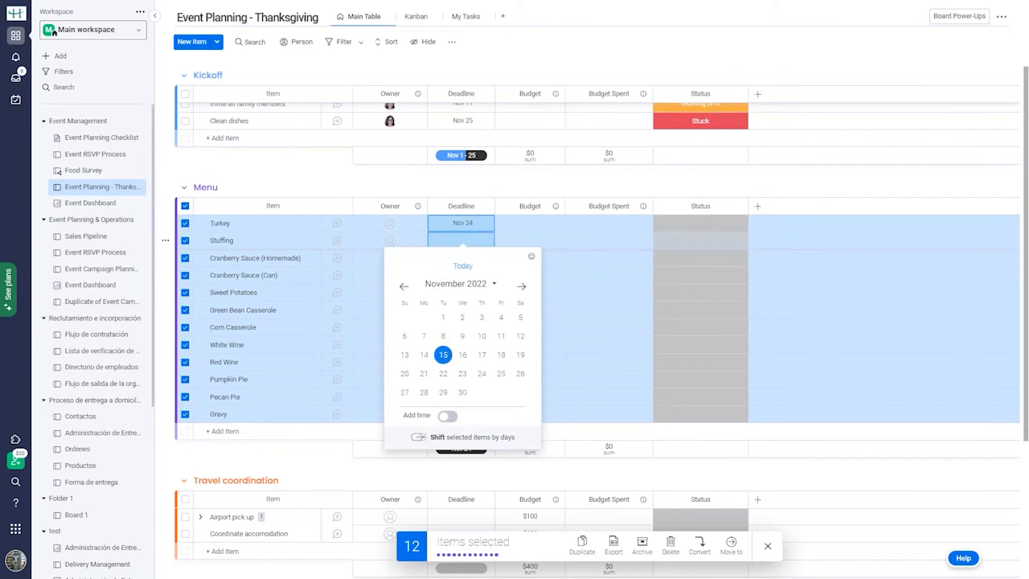
click(482, 377)
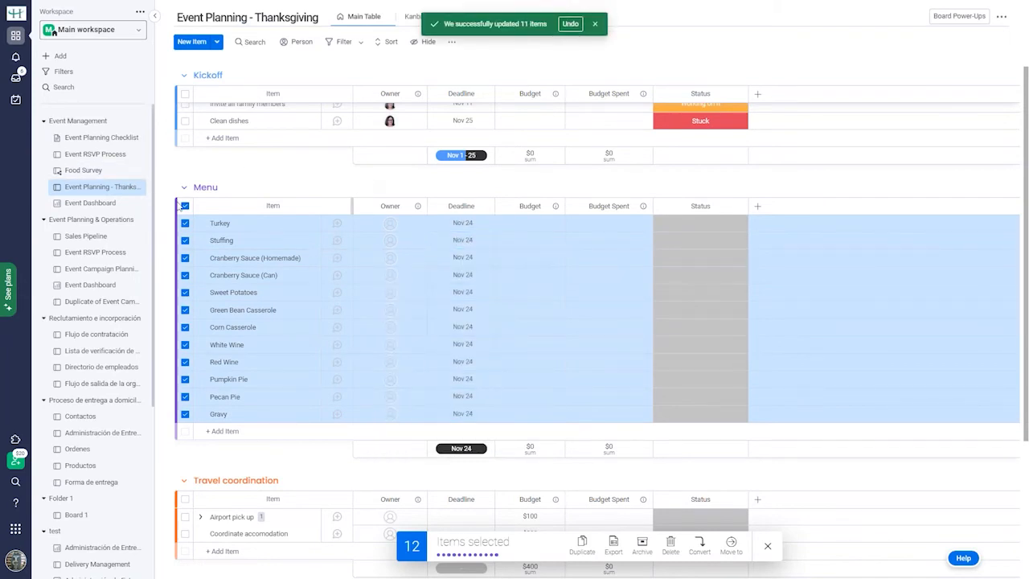
click(185, 208)
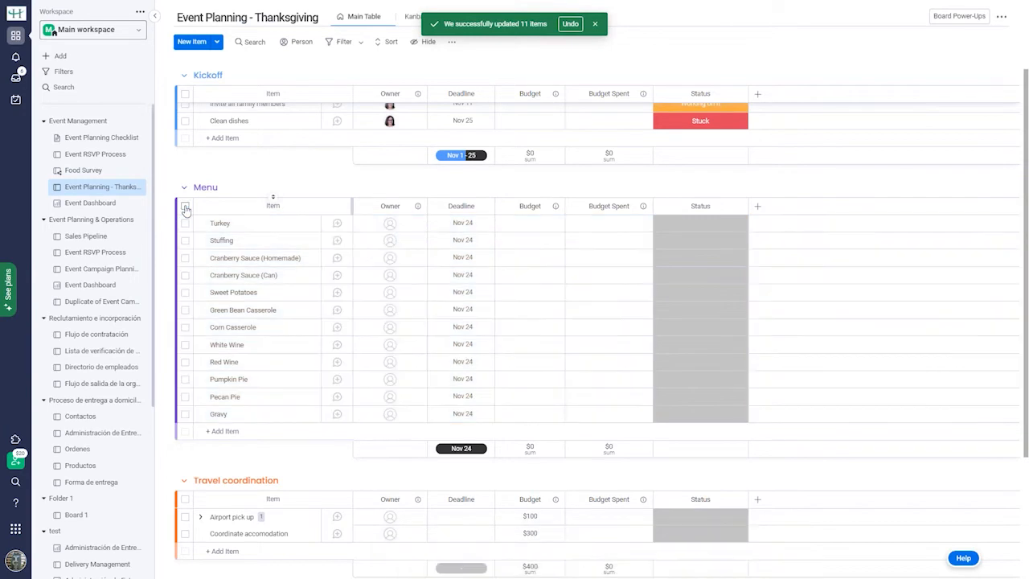
Make the GM owner of Turkey and Stuffing, and assign owners to both cranberry sauces.
click(395, 229)
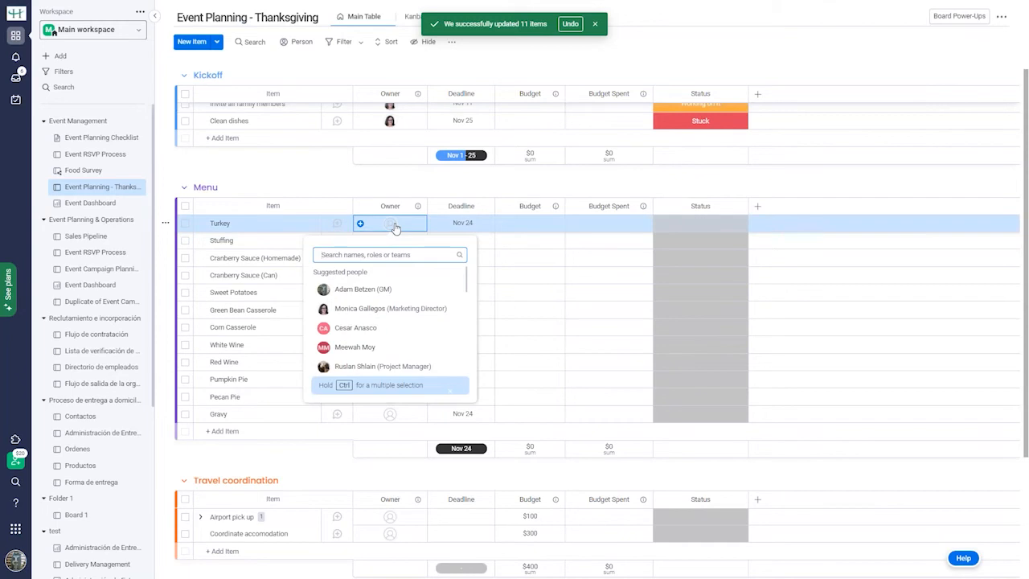
click(358, 291)
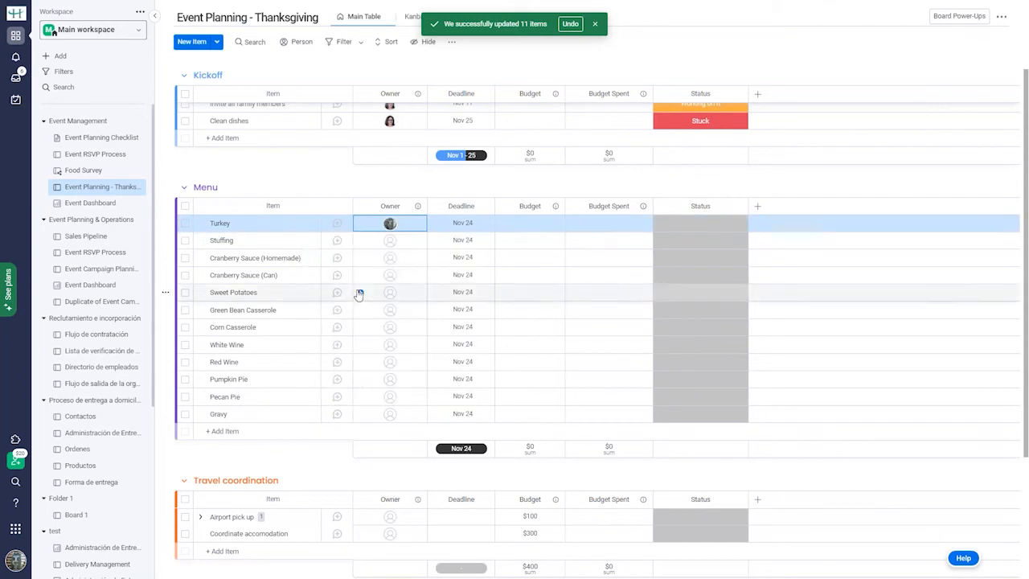
click(386, 246)
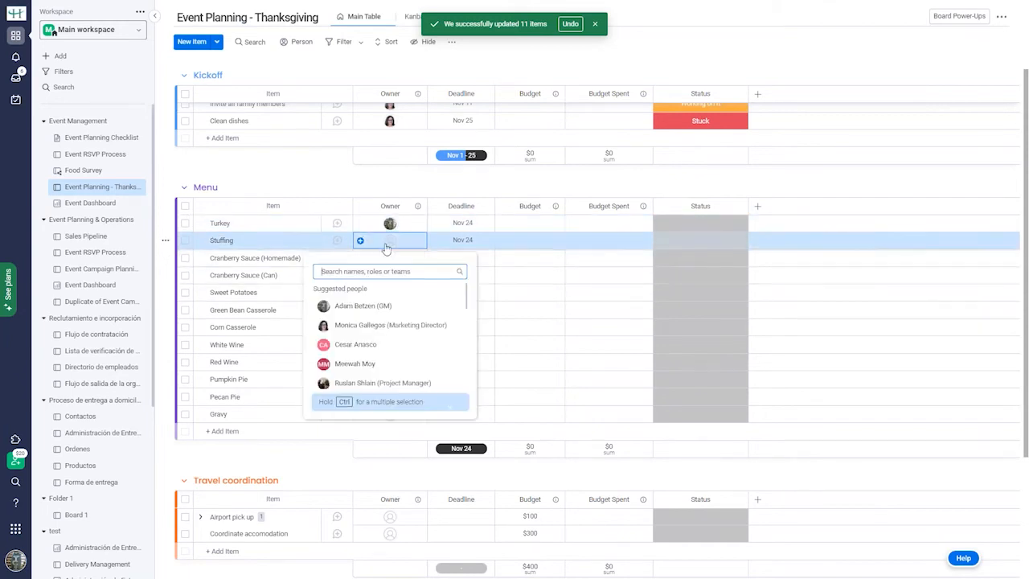
click(357, 306)
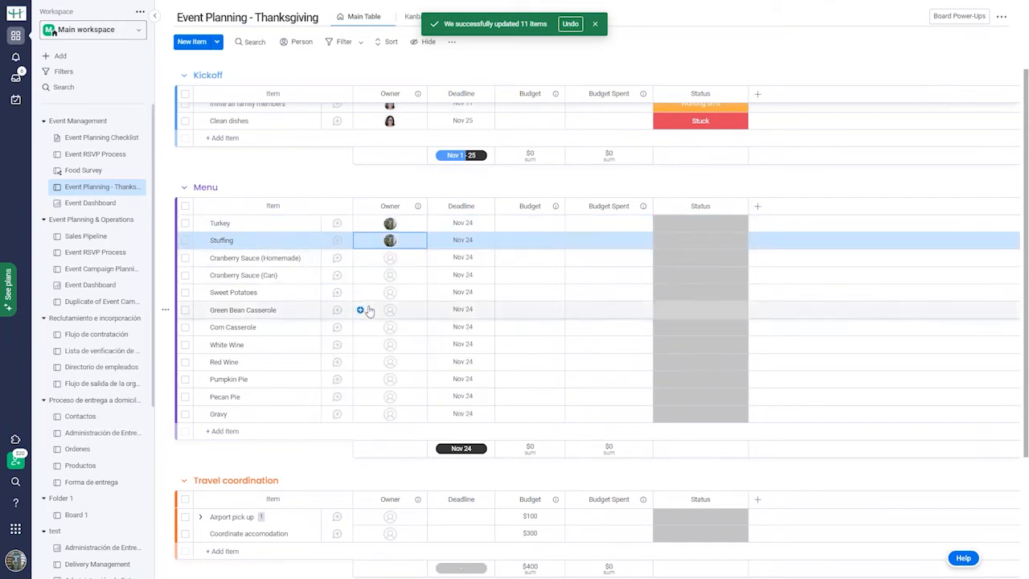
click(392, 259)
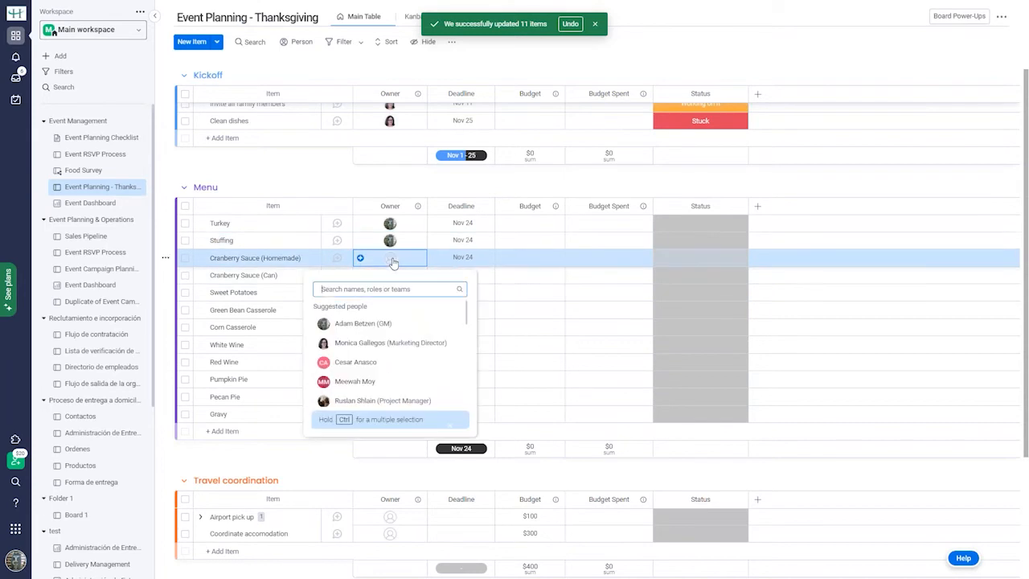
click(382, 344)
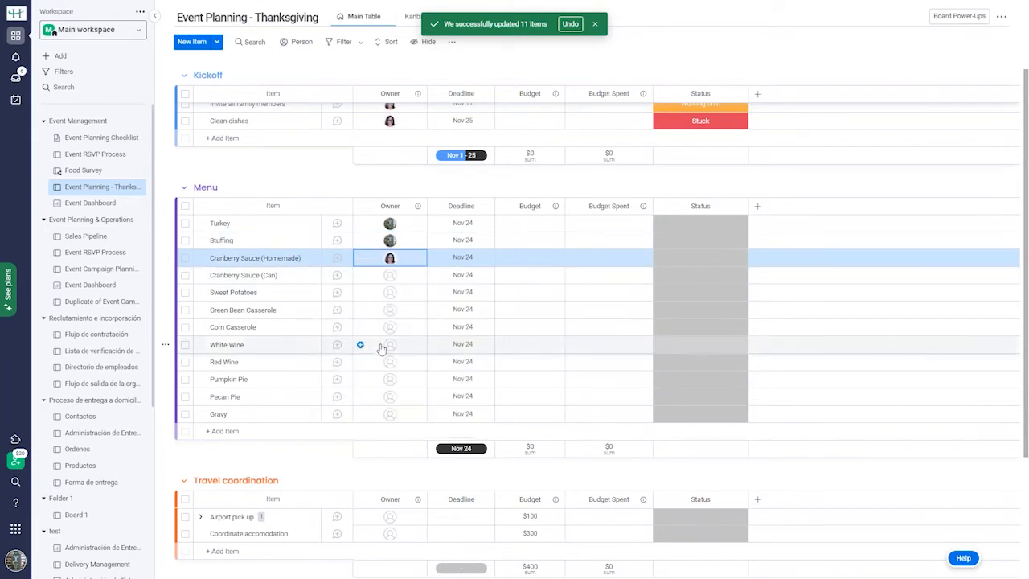
click(391, 276)
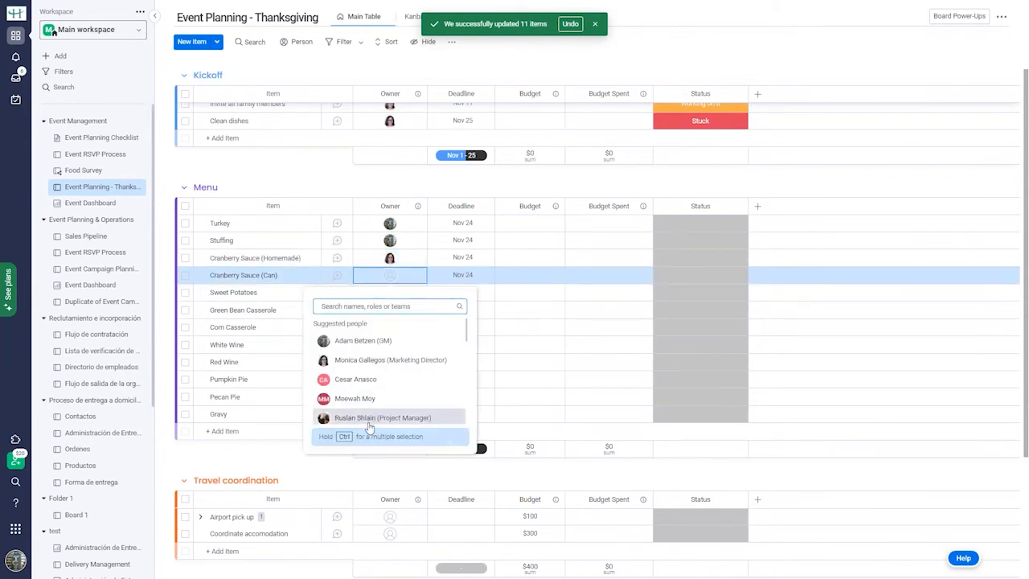
click(369, 423)
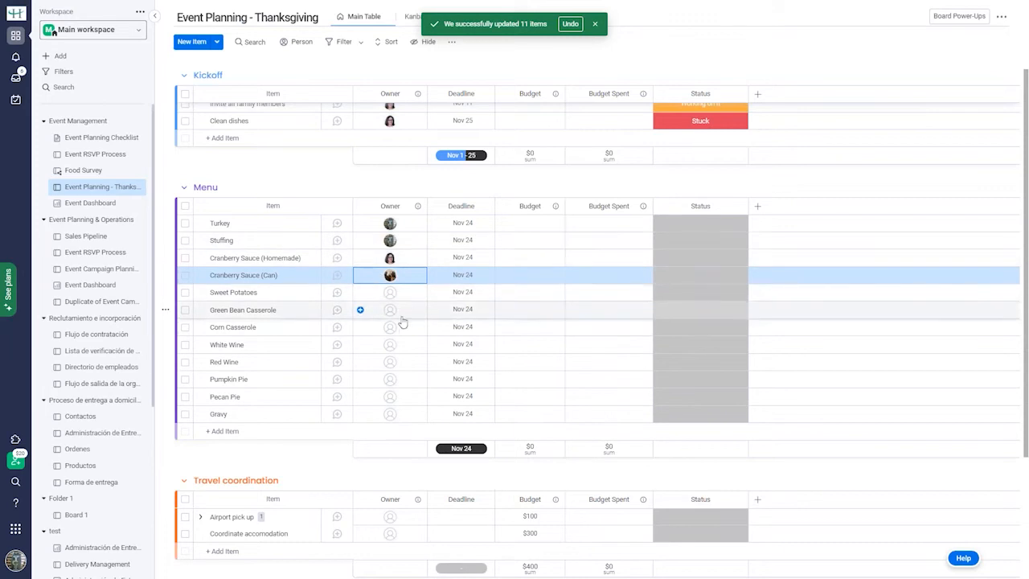
Search for and assign owners to Sweet Potatoes and Green Bean Casserole.
click(392, 294)
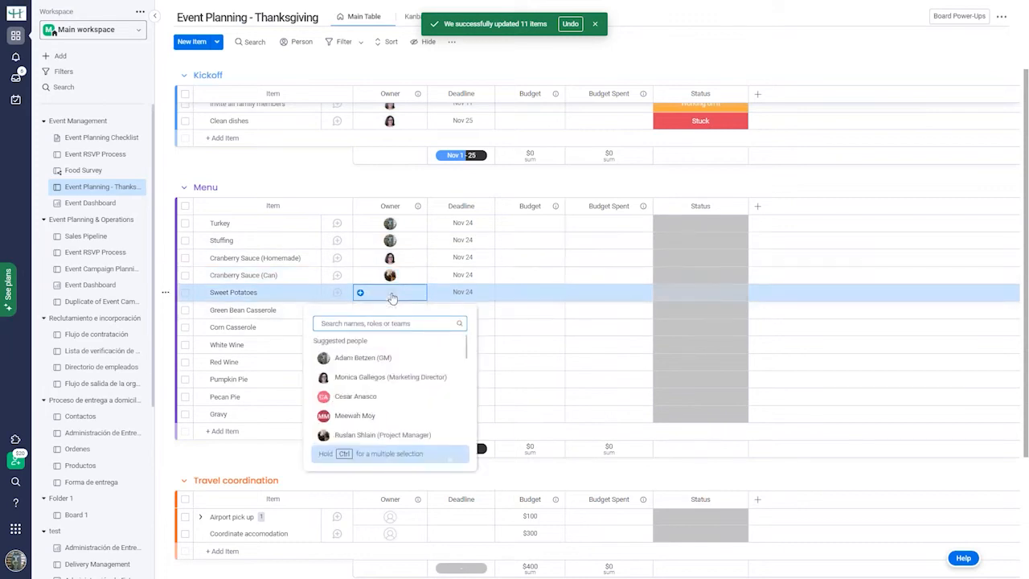
text(rami)
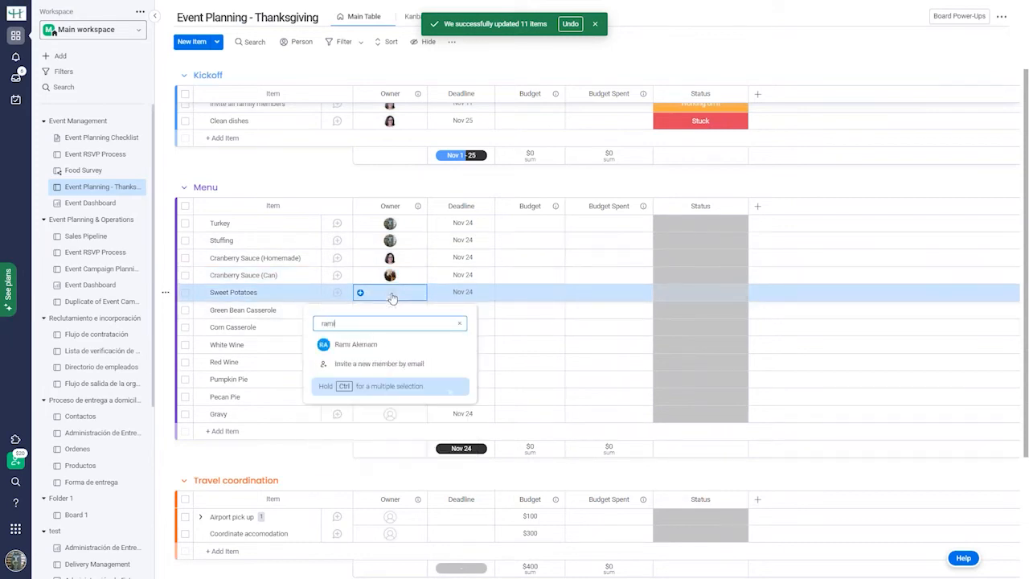
click(366, 345)
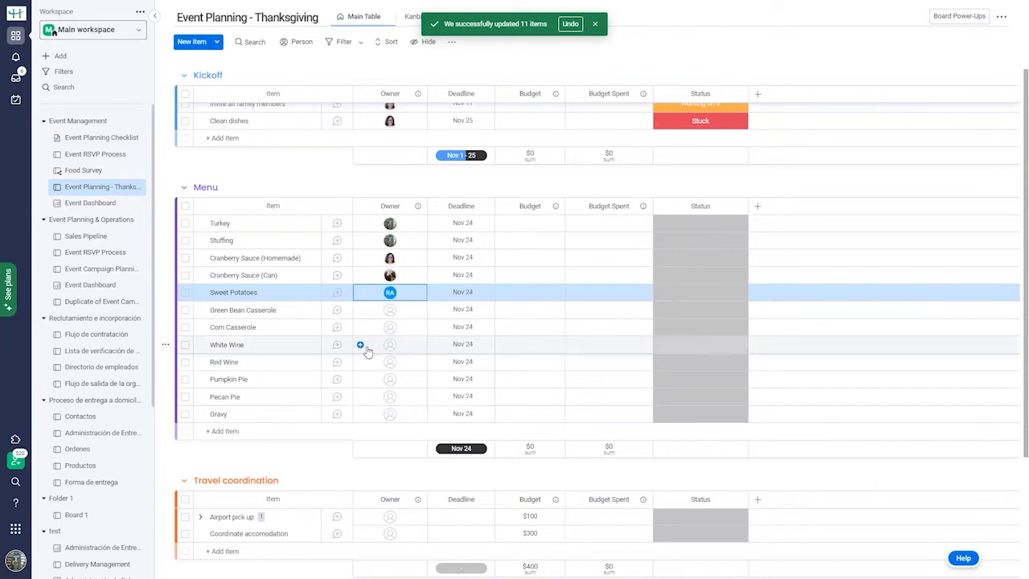
click(392, 318)
text(moni)
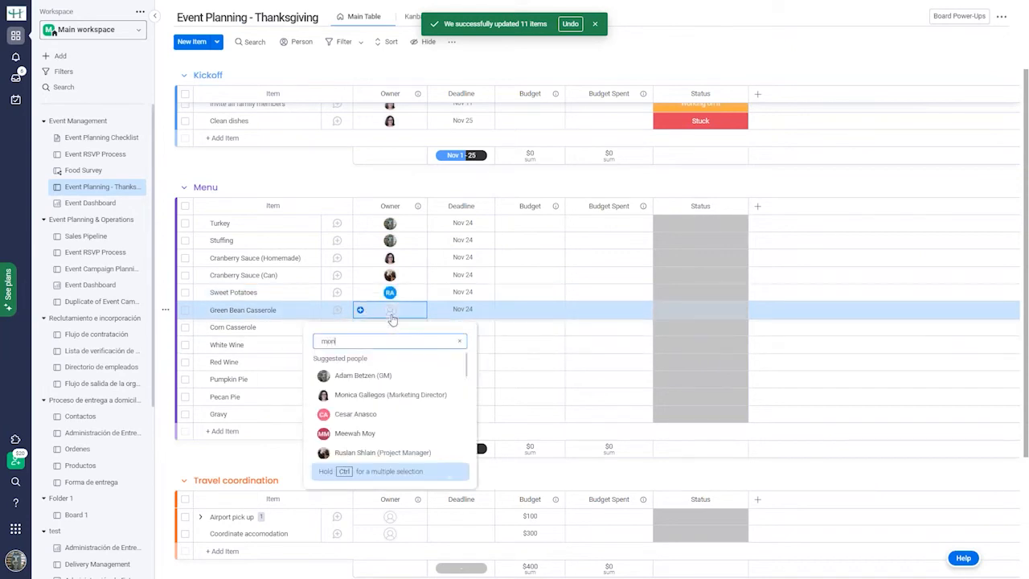
click(378, 363)
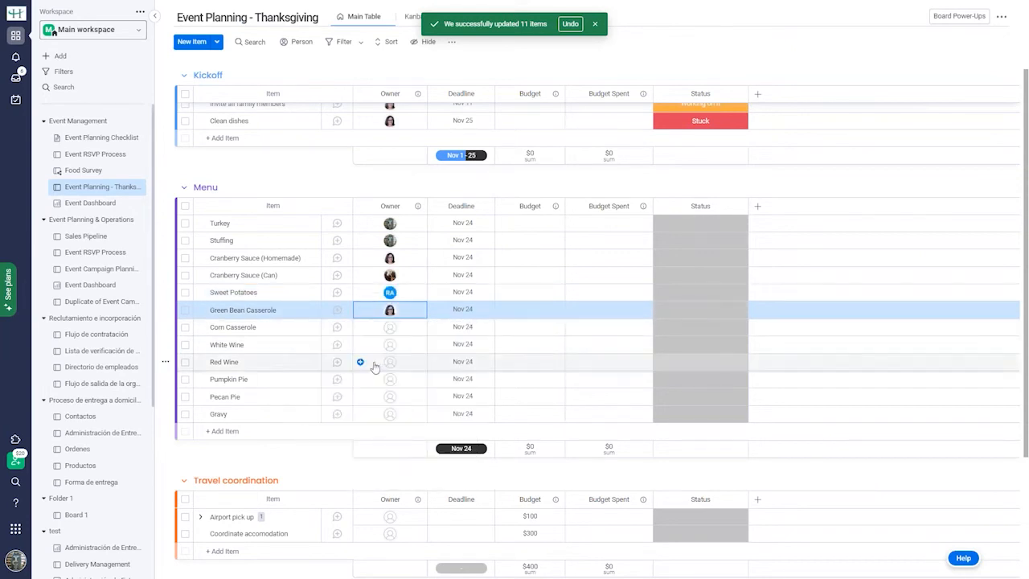
Make the GM owner of Corn Casserole and give both wines the same searched owner.
click(393, 330)
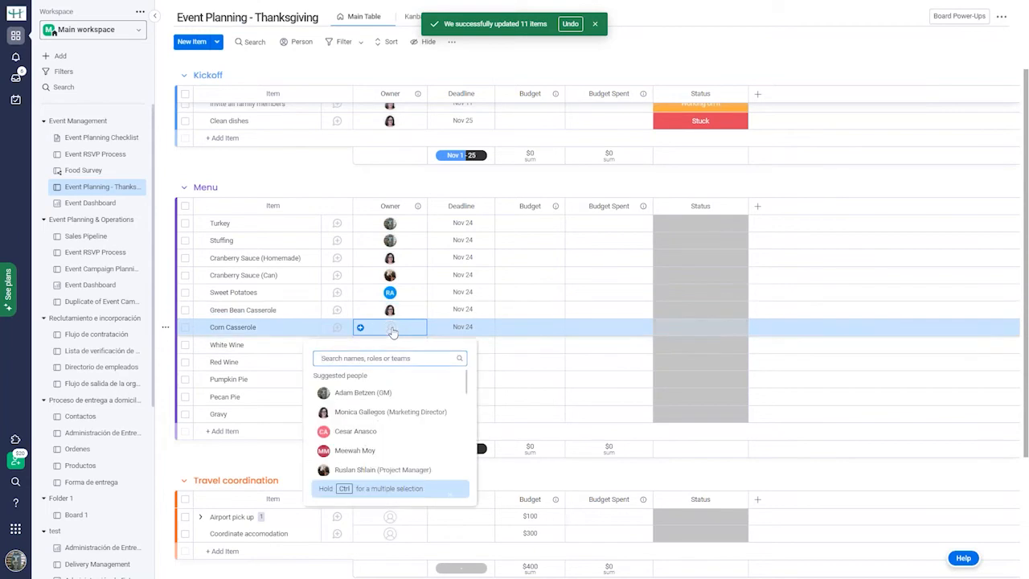
click(381, 392)
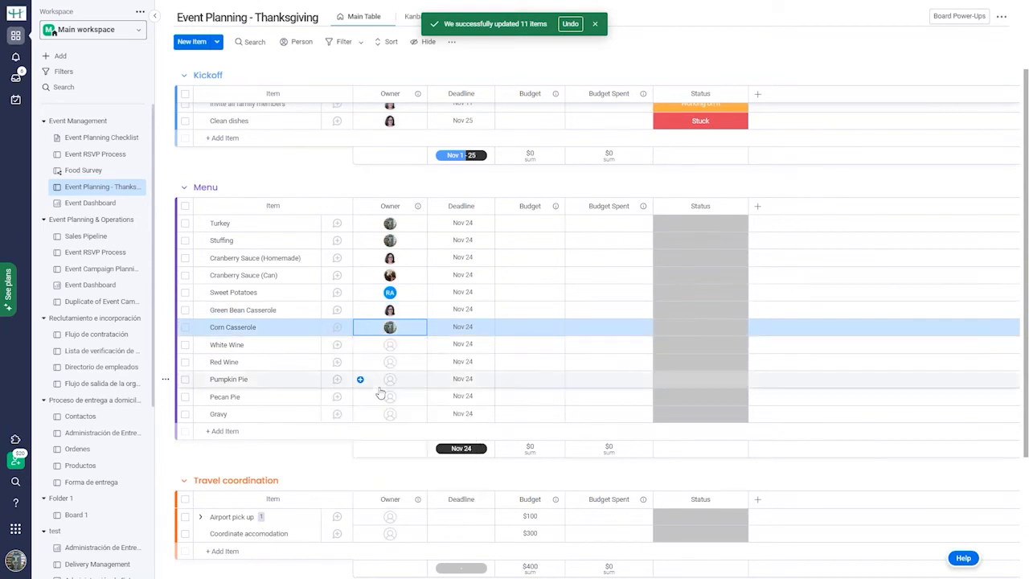
click(394, 347)
text(ru)
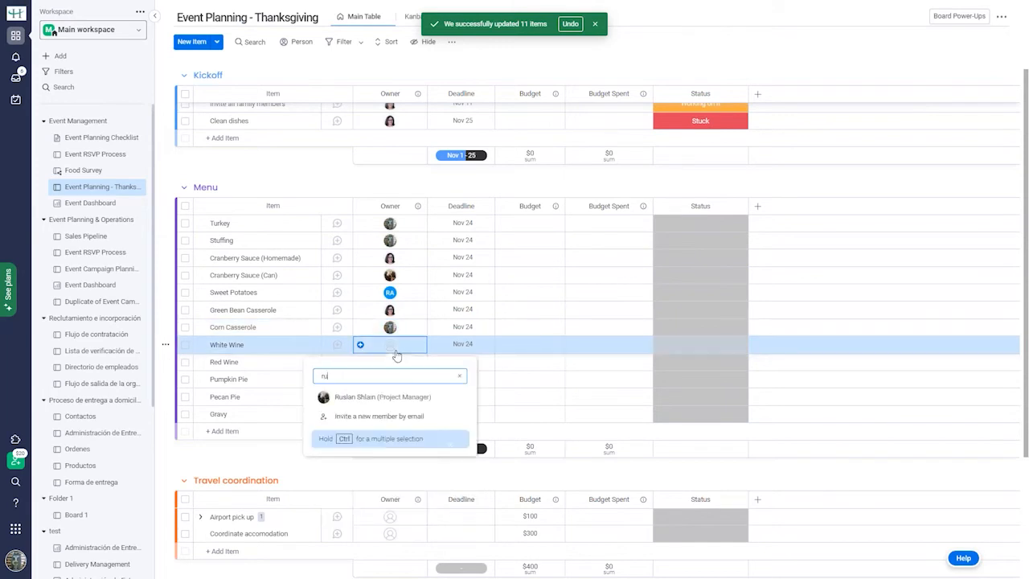
click(373, 398)
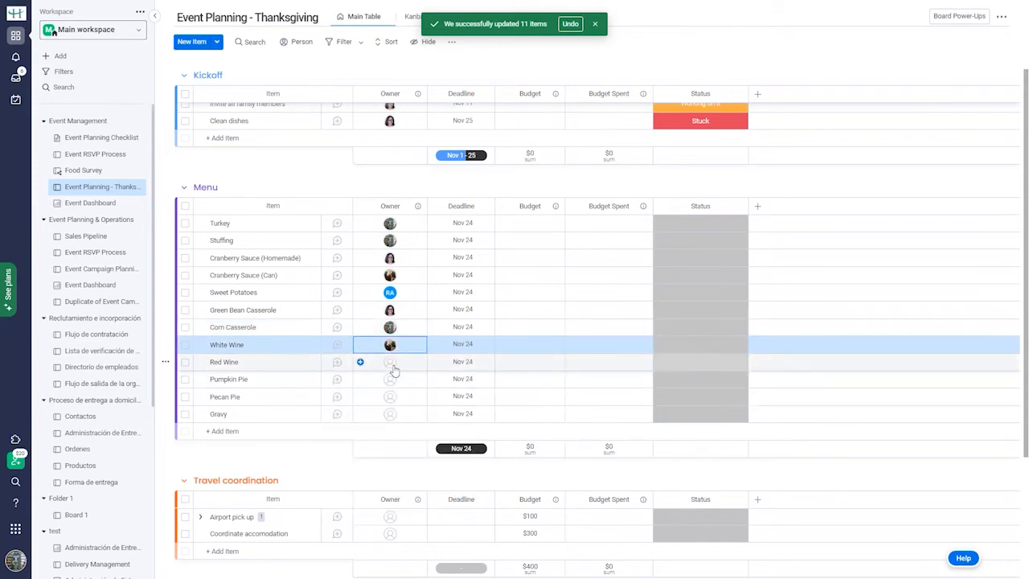
click(392, 366)
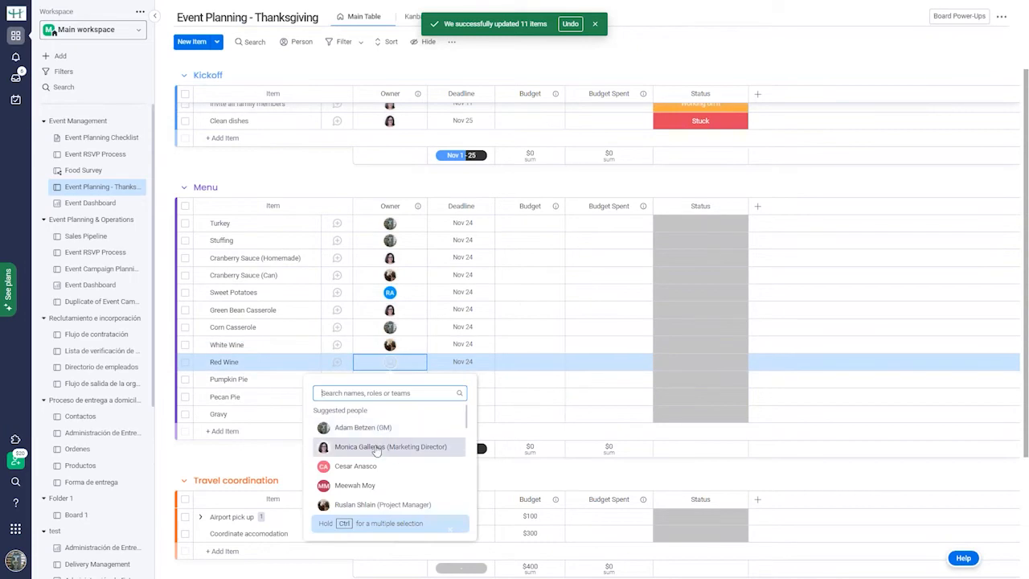
click(357, 507)
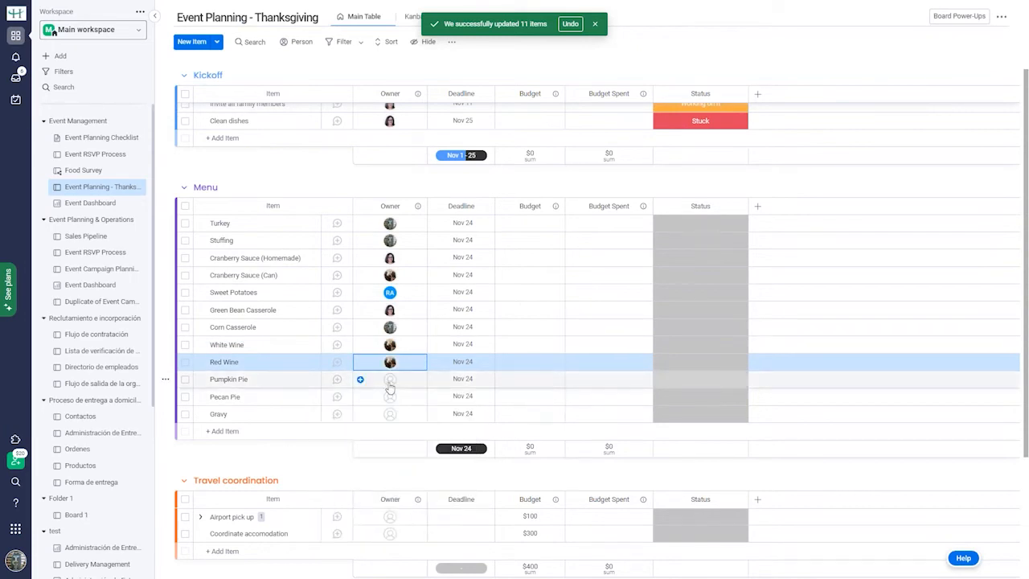
Assign the first suggested person as owner of Pumpkin Pie, Pecan Pie and Gravy.
click(389, 380)
click(372, 444)
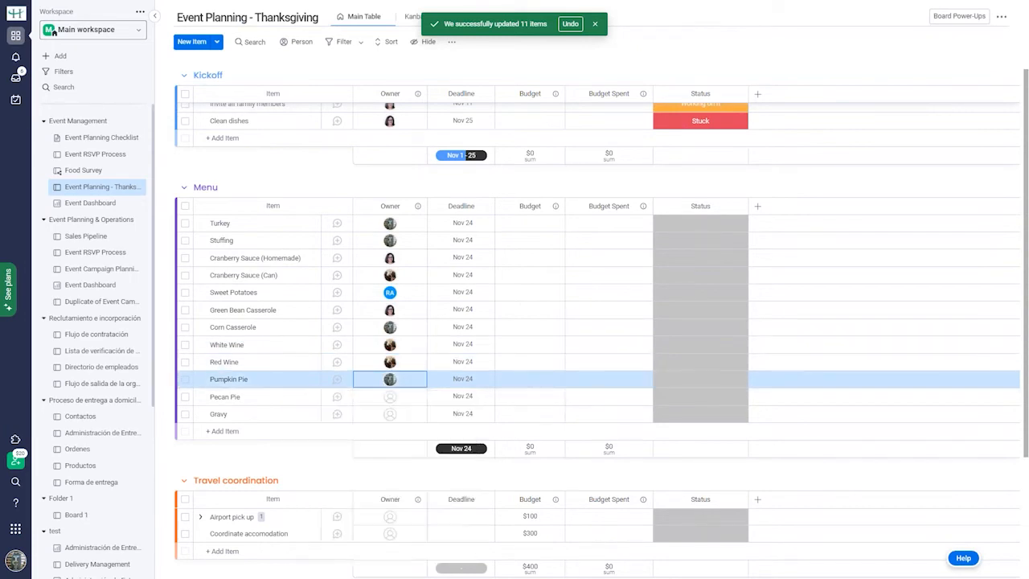
click(392, 397)
click(364, 463)
click(390, 414)
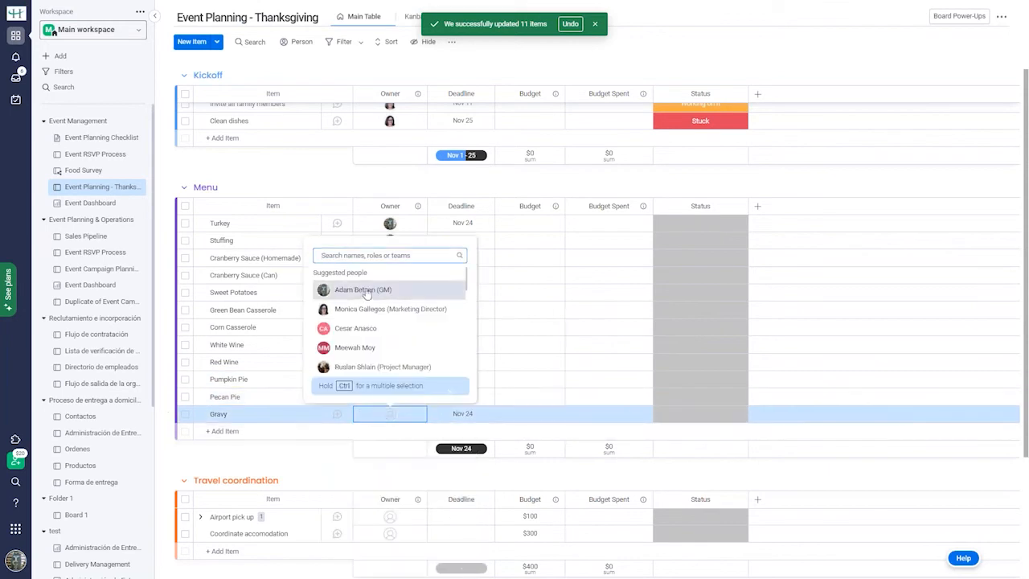
click(364, 292)
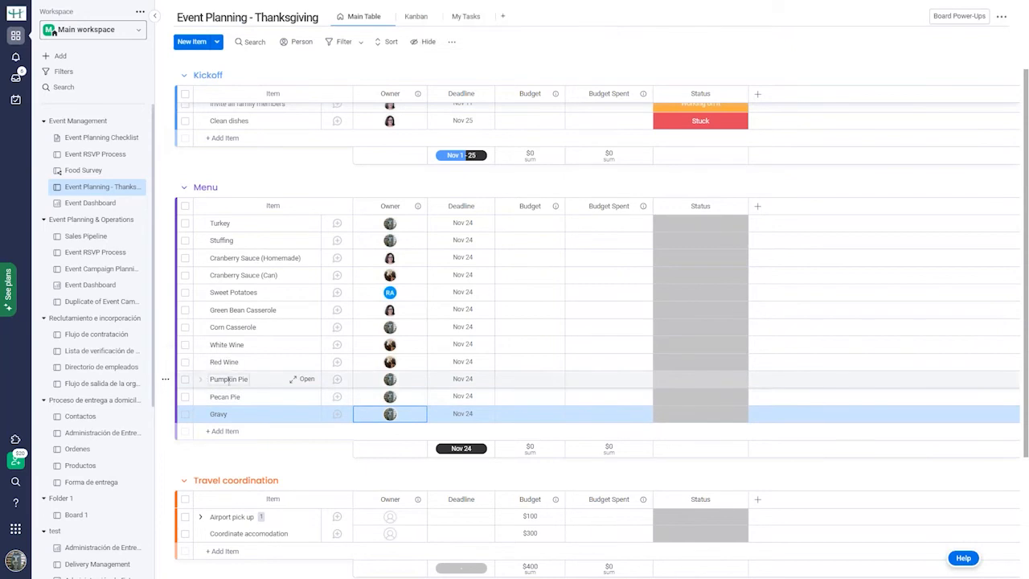
Drag Pumpkin Pie and Pecan Pie under Stuffing, and Cranberry Sauce (Can) below Gravy.
click(185, 380)
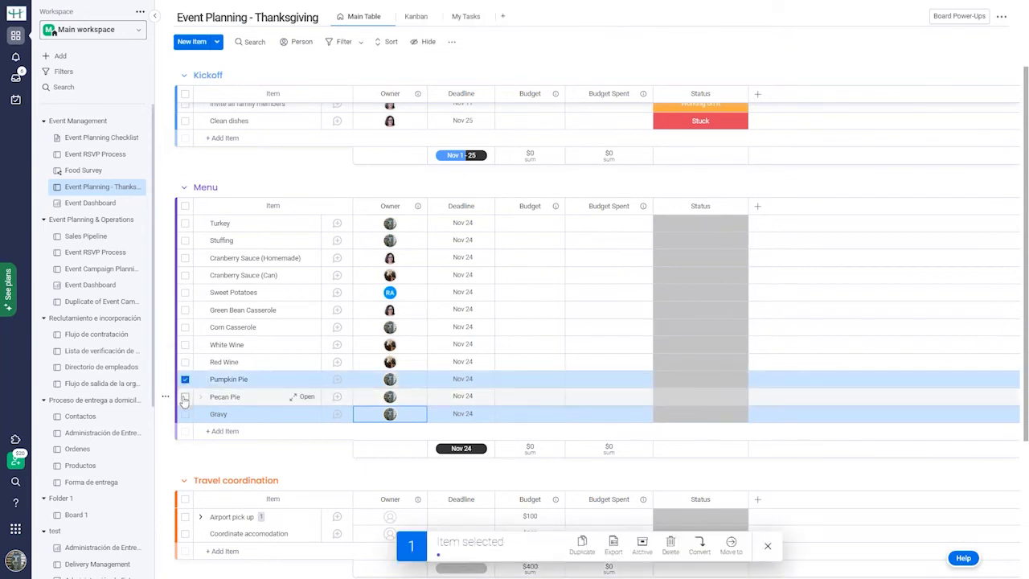
click(185, 397)
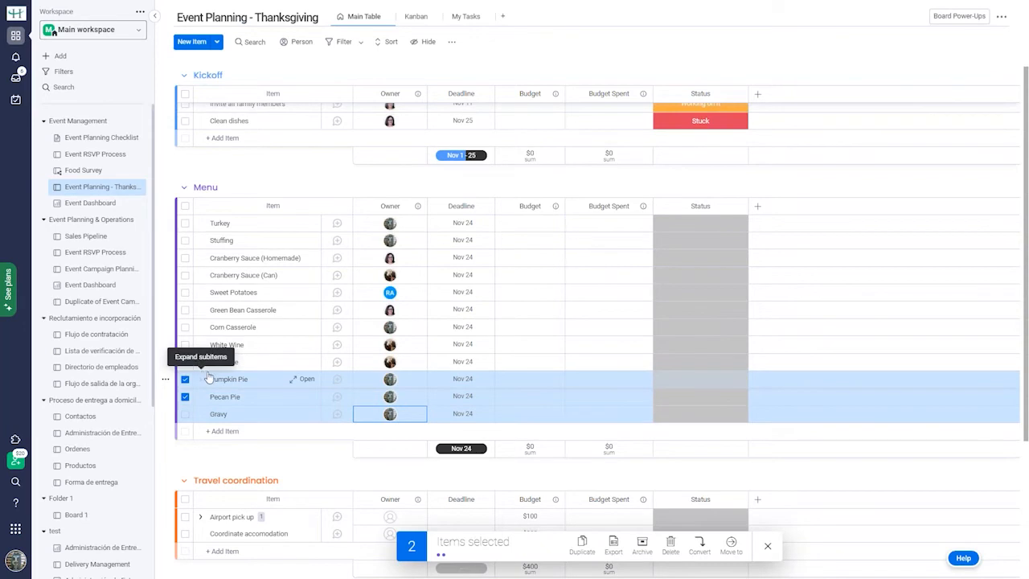
drag(282, 387, 280, 257)
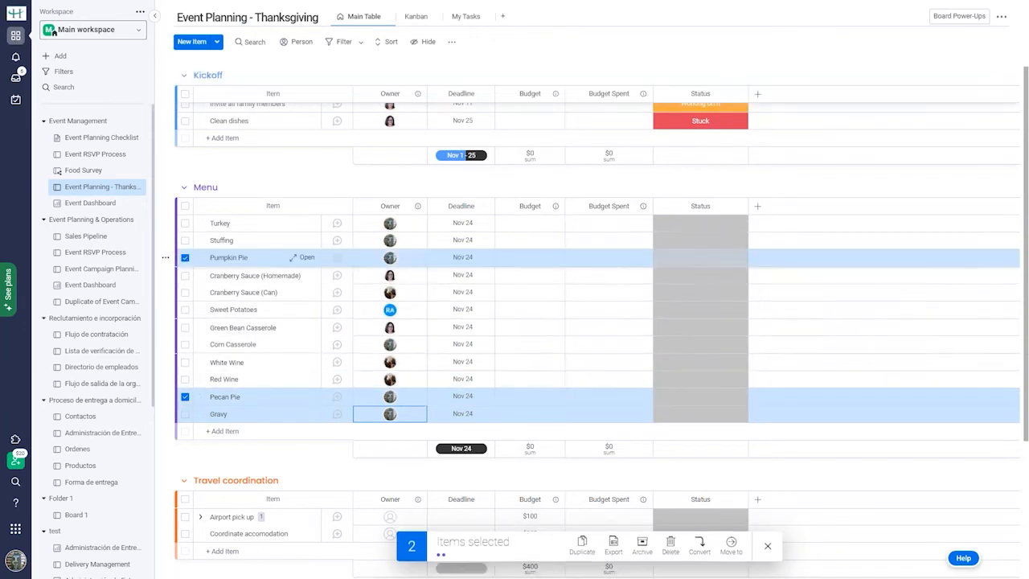
drag(267, 400, 280, 278)
click(185, 275)
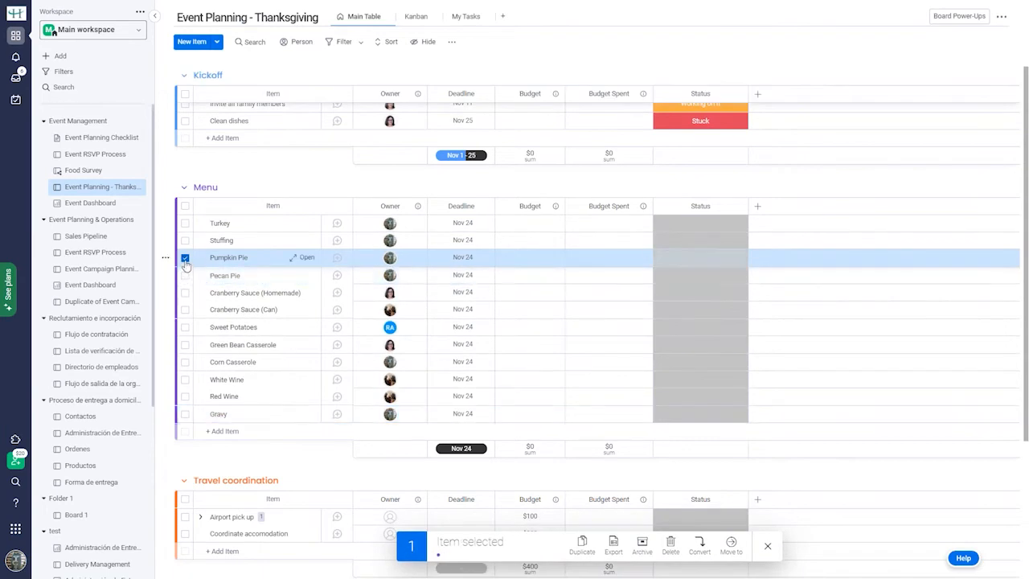
click(185, 257)
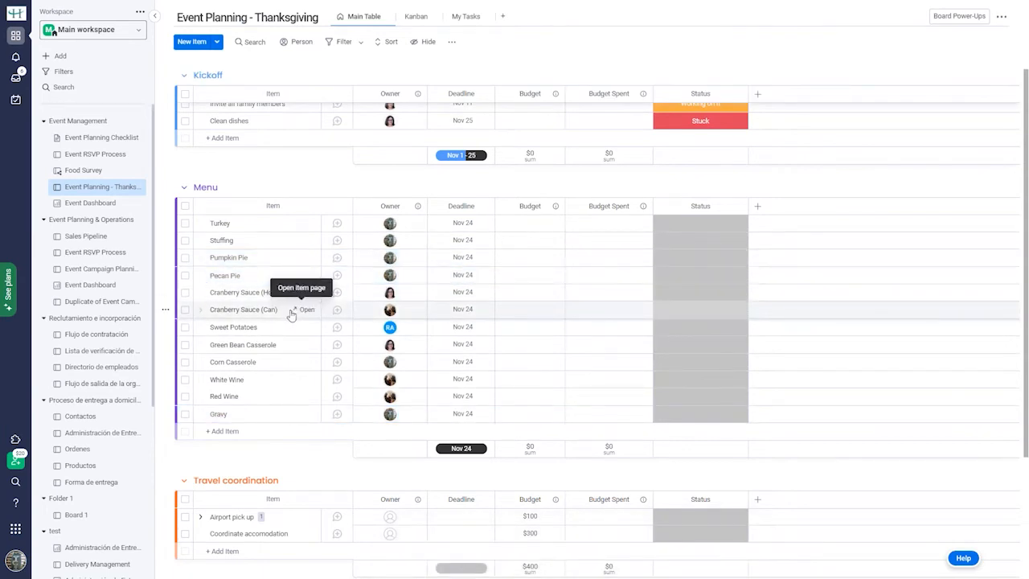
drag(286, 315, 280, 413)
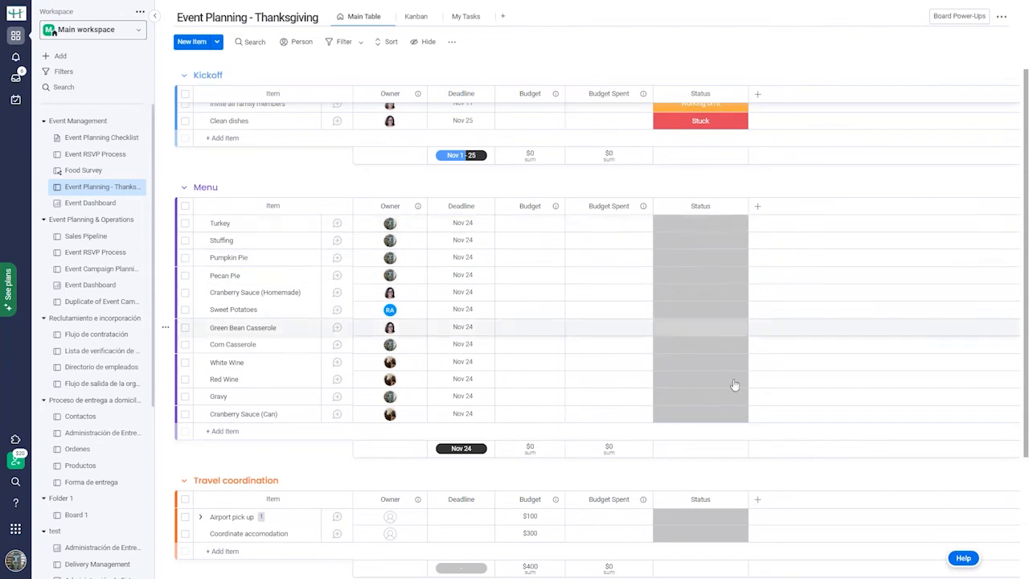
click(724, 228)
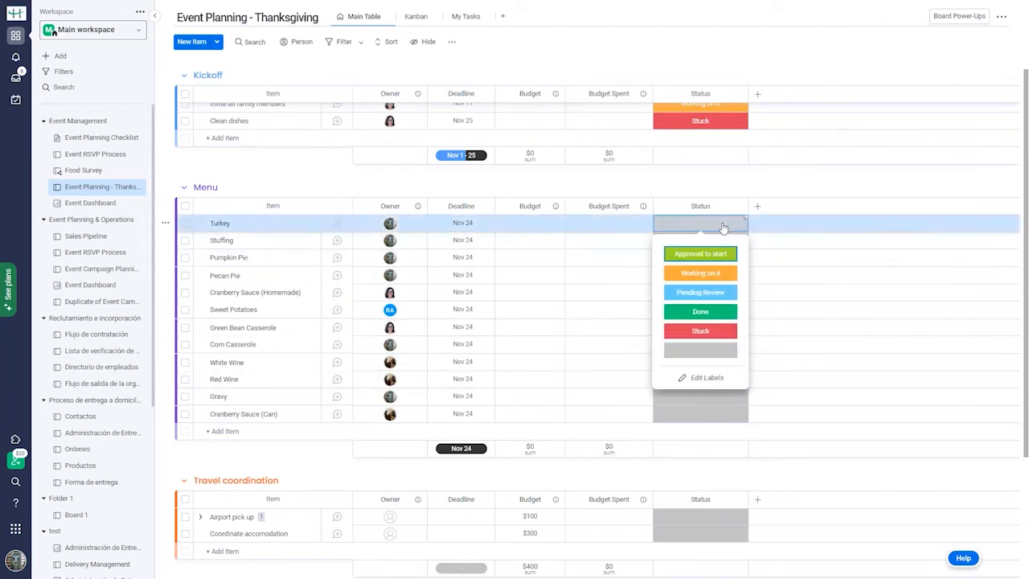
Create the new status labels 'On Stove' and 'On table' and apply them.
click(706, 378)
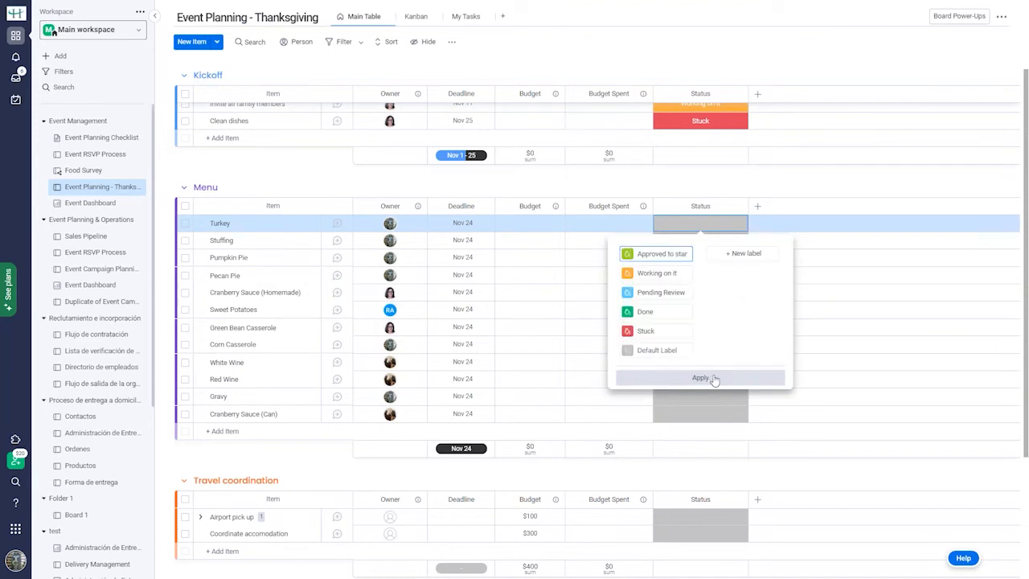
click(762, 258)
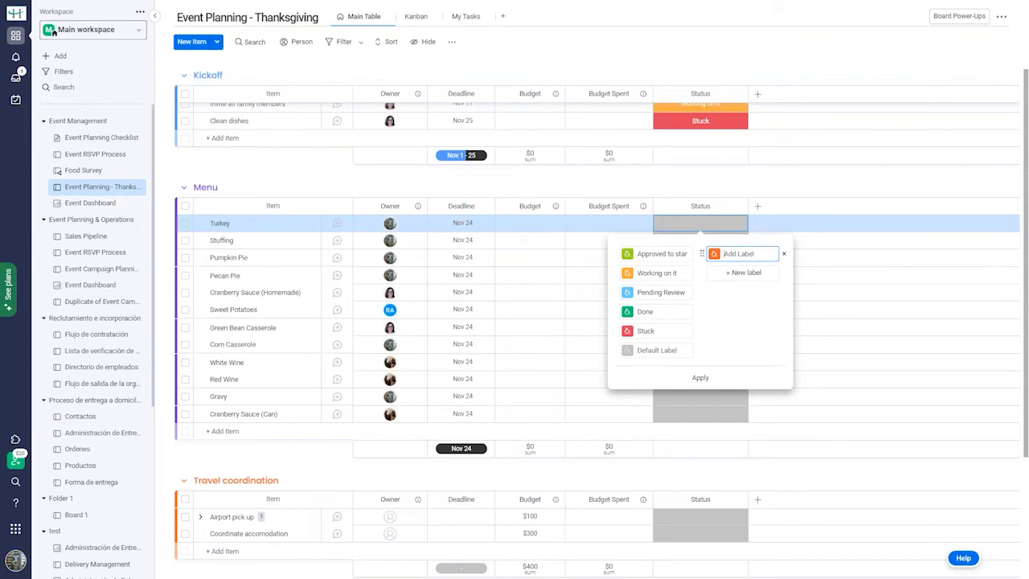
text(On Stove)
click(754, 273)
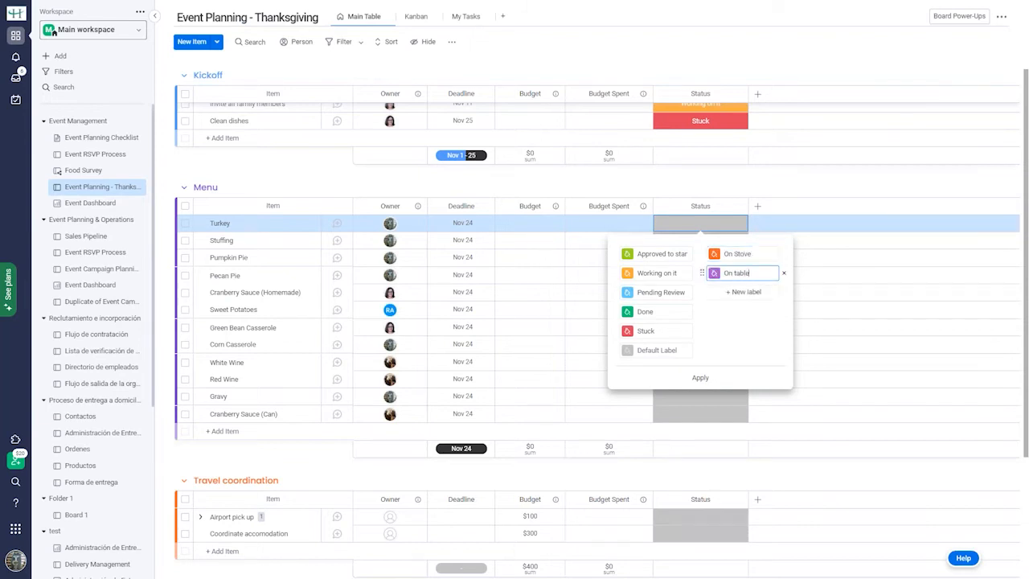
click(700, 383)
click(700, 383)
click(700, 381)
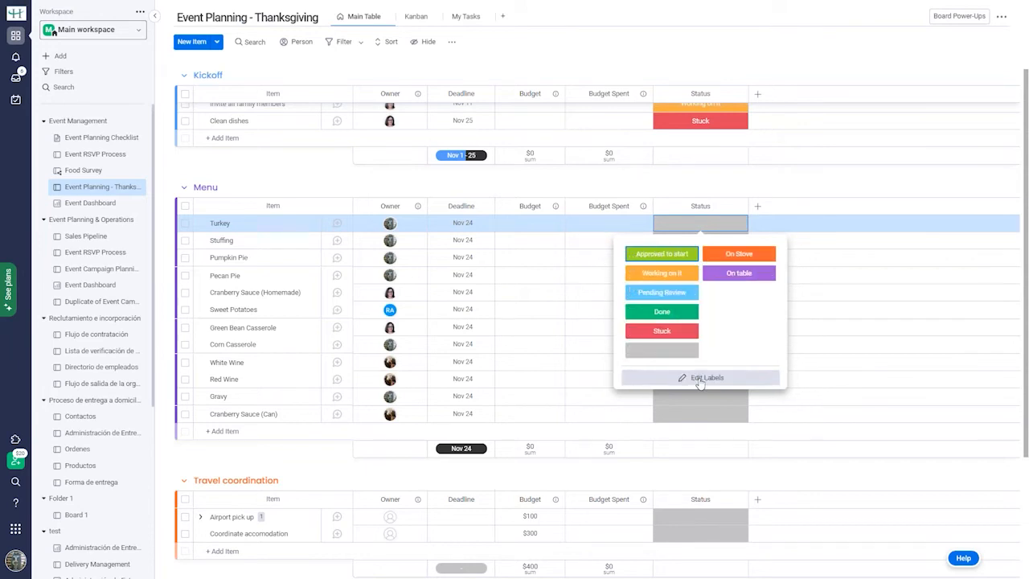
click(705, 229)
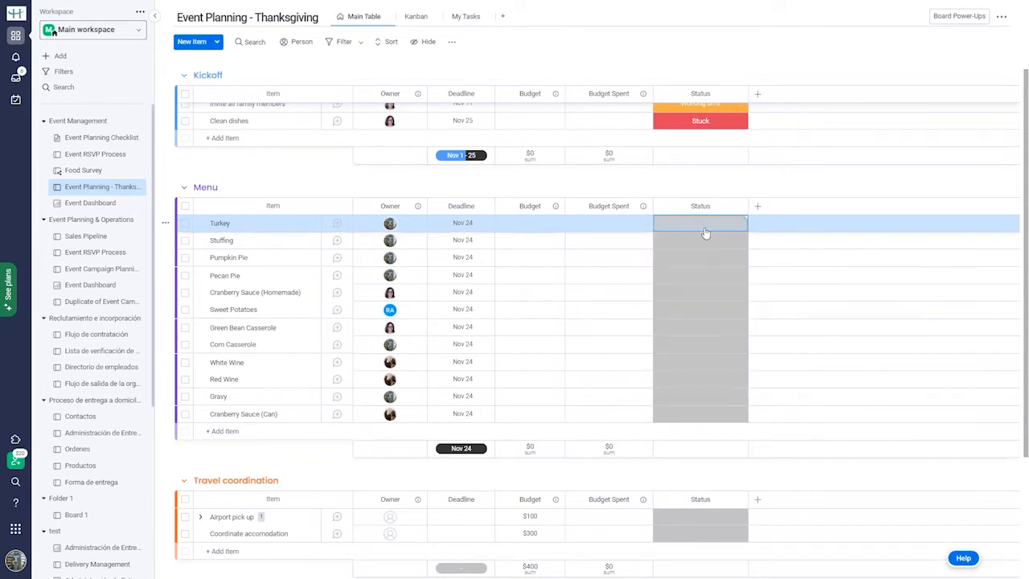
Set Turkey and Stuffing to On Stove status.
click(705, 233)
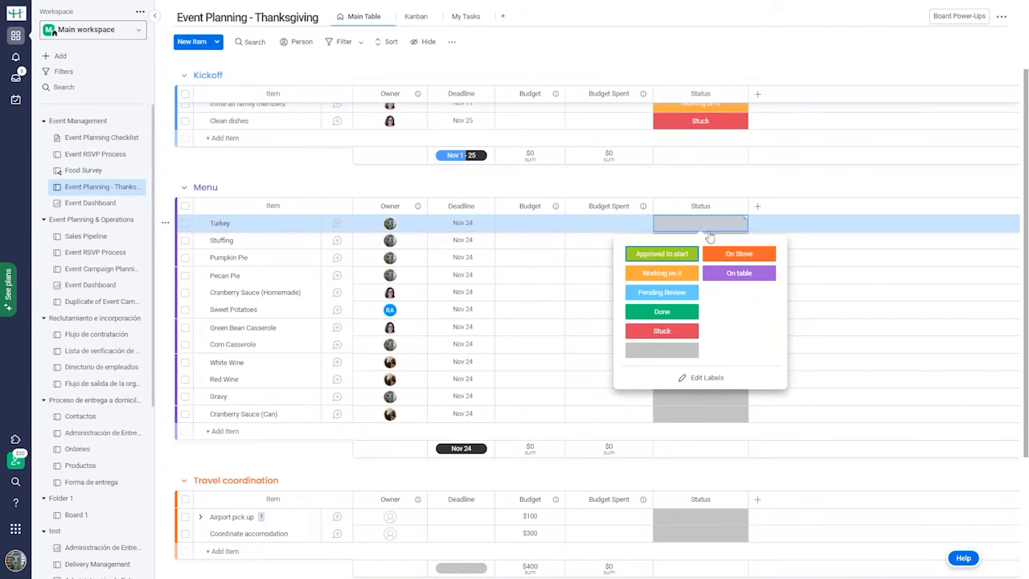
click(736, 254)
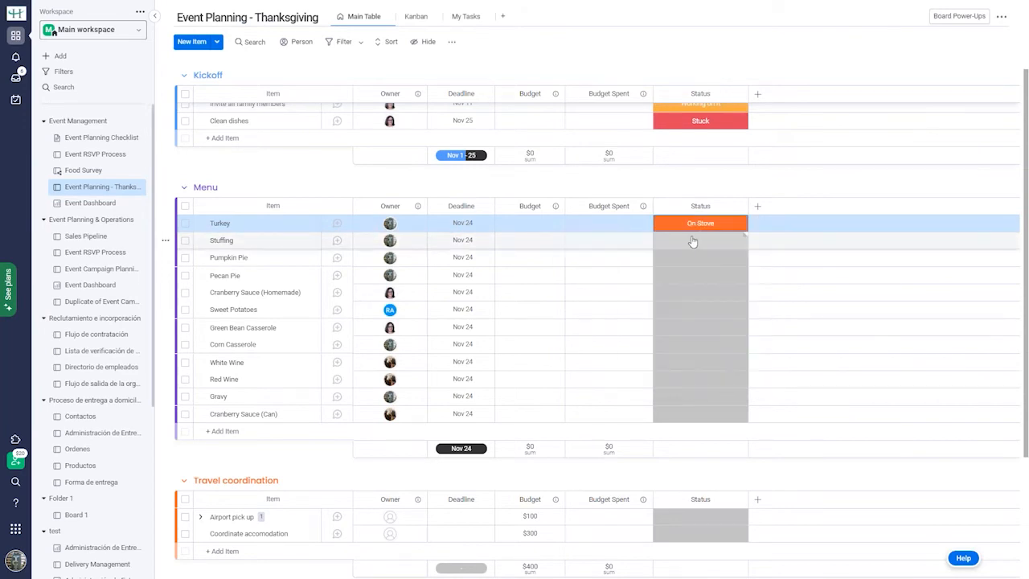
click(692, 241)
click(736, 270)
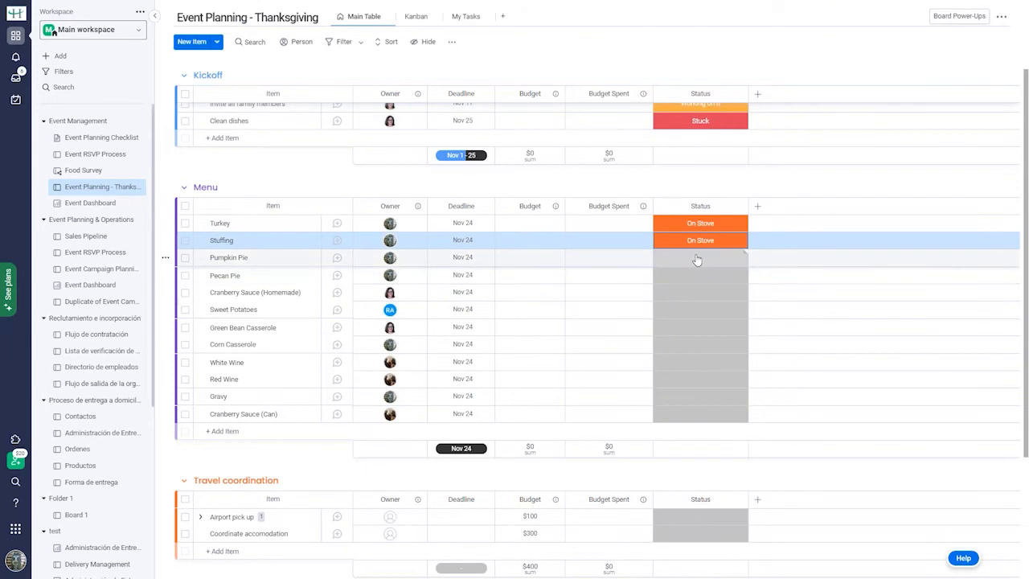
click(708, 261)
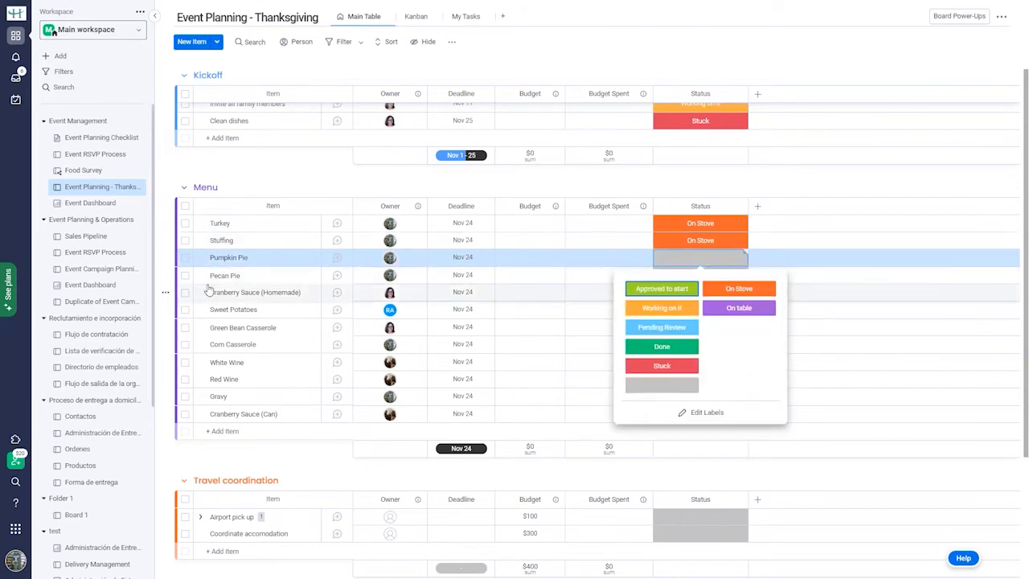
Bulk-set Pumpkin Pie, Pecan Pie, Sweet Potatoes and Green Bean Casserole to On Stove.
click(185, 258)
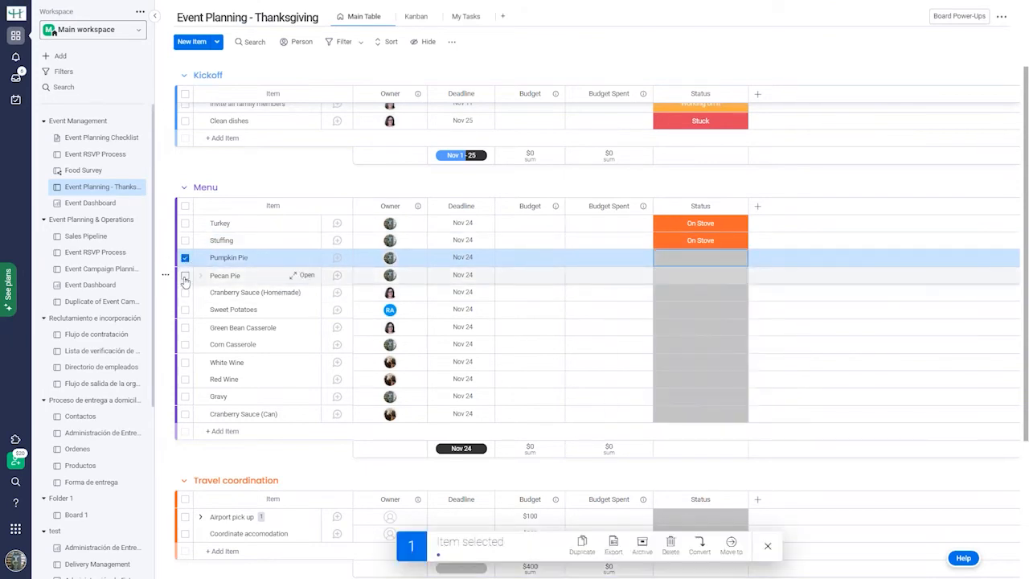
click(185, 275)
click(185, 309)
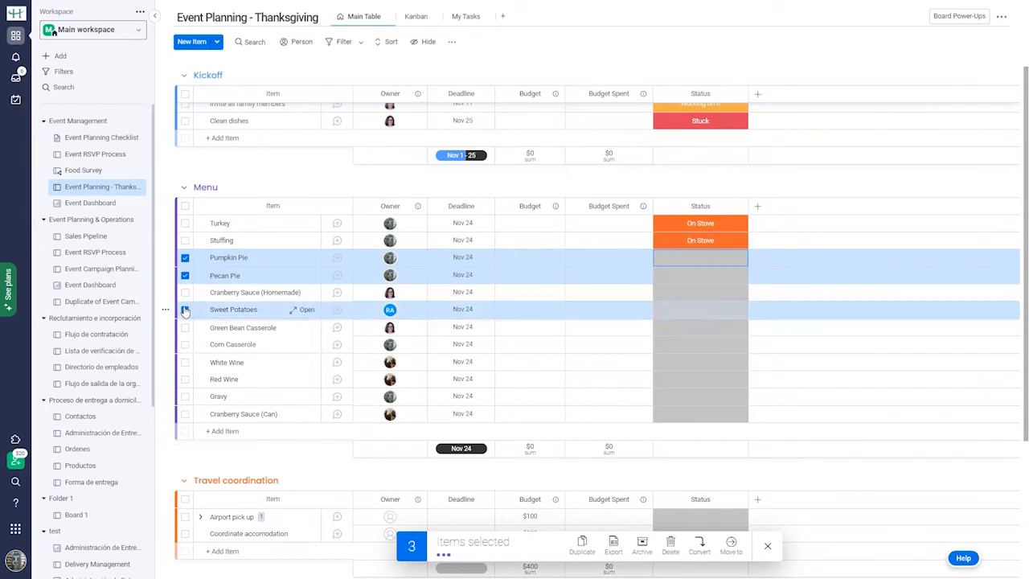
click(185, 327)
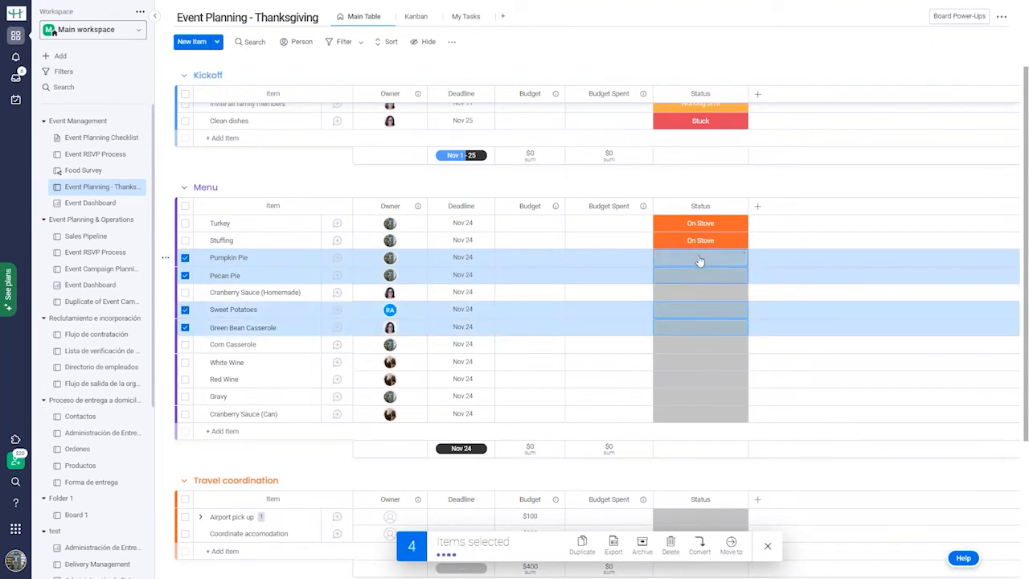
click(700, 260)
click(740, 290)
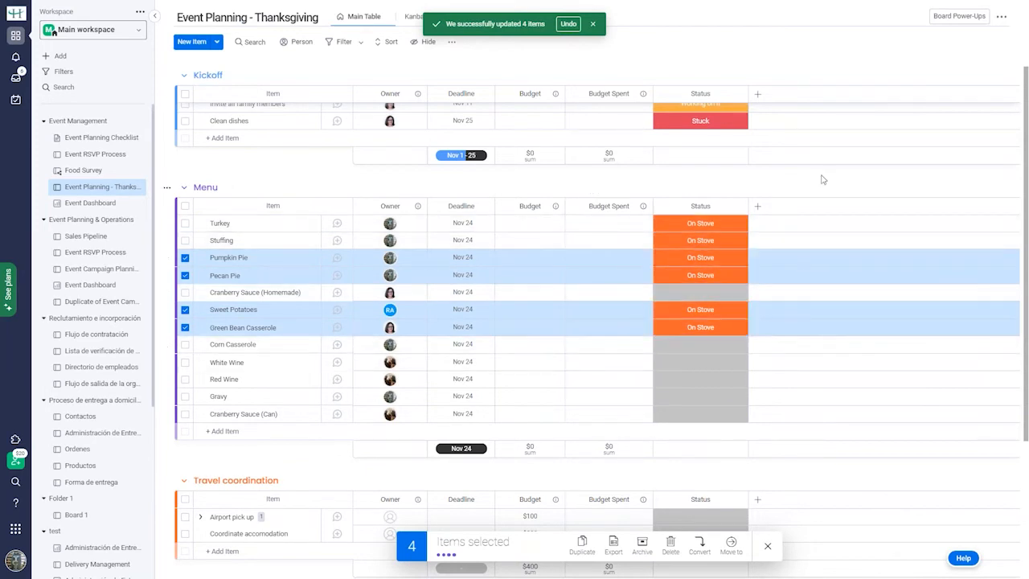
click(714, 298)
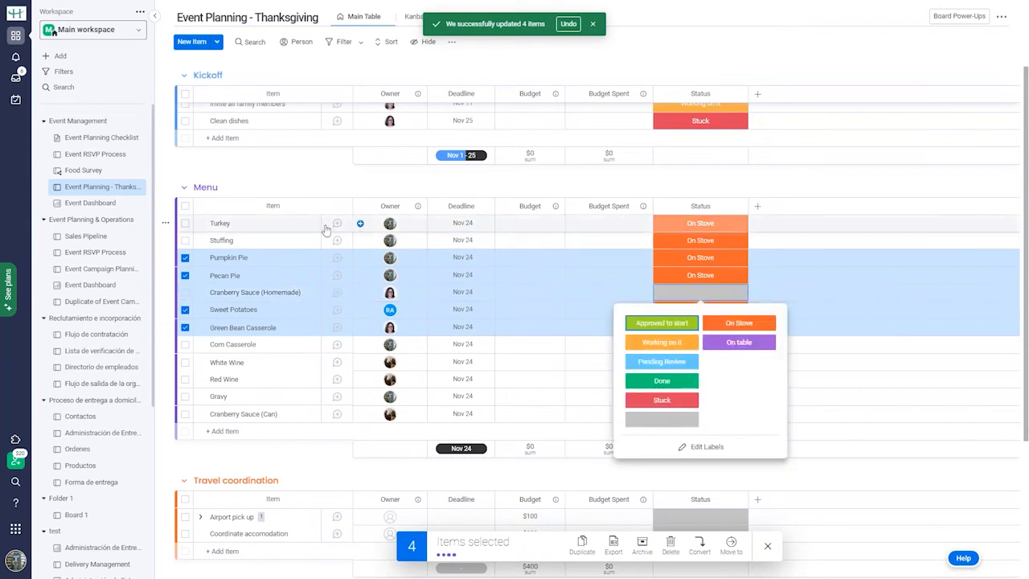
click(184, 258)
Clear the row selection and mark Cranberry Sauce (Homemade) and Corn Casserole On table.
click(185, 276)
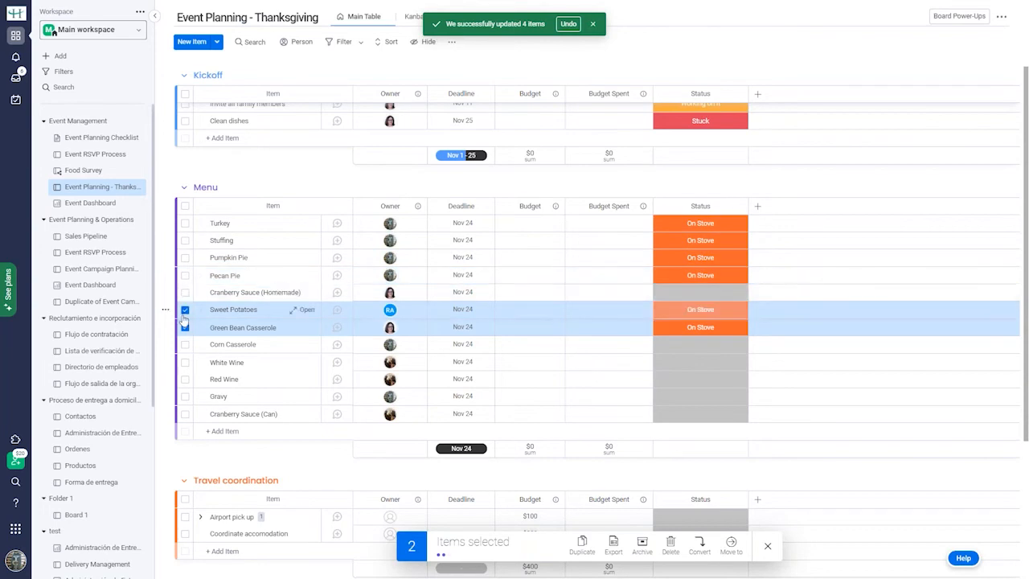
click(185, 310)
click(185, 328)
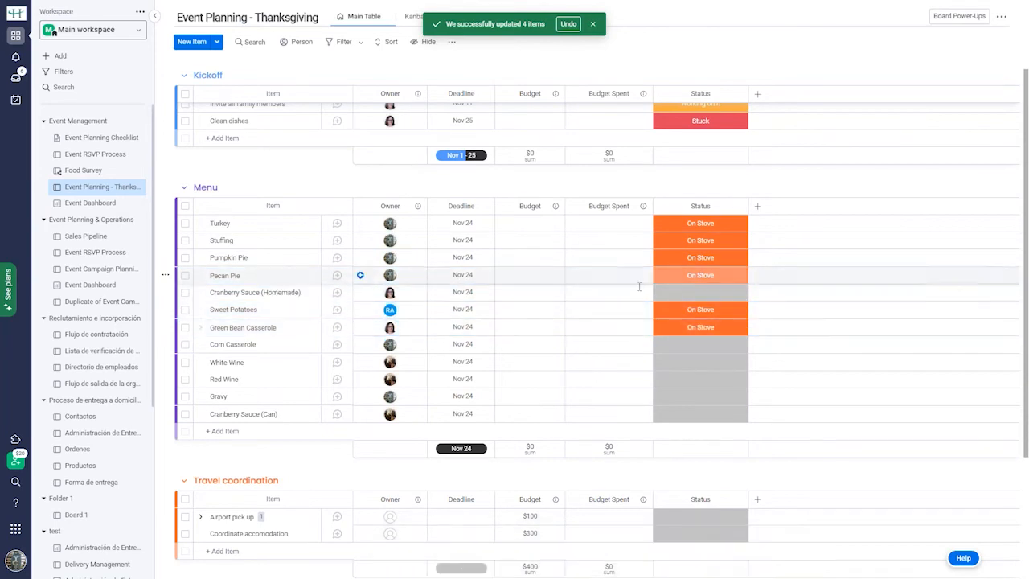
click(704, 298)
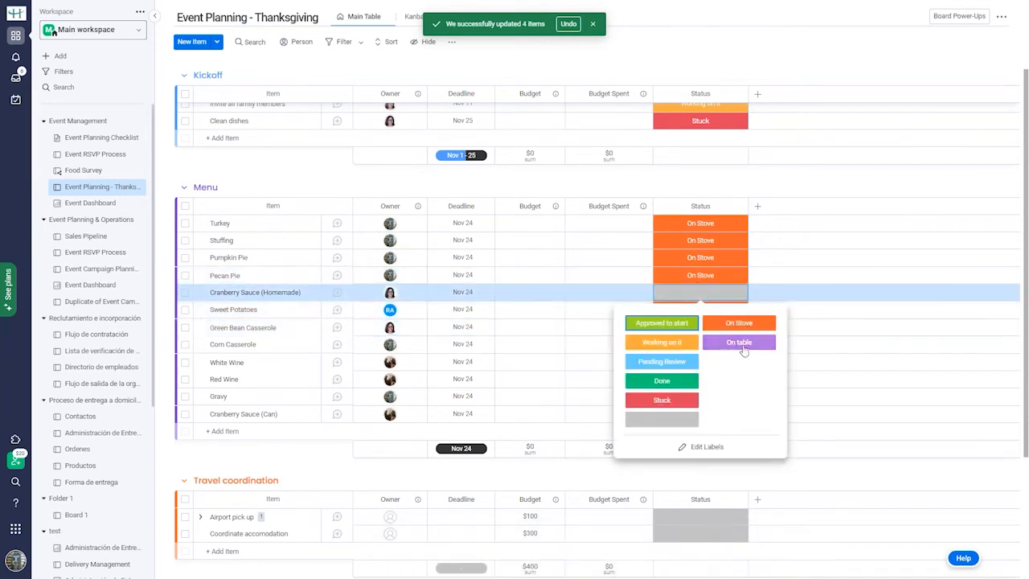
click(716, 344)
click(715, 349)
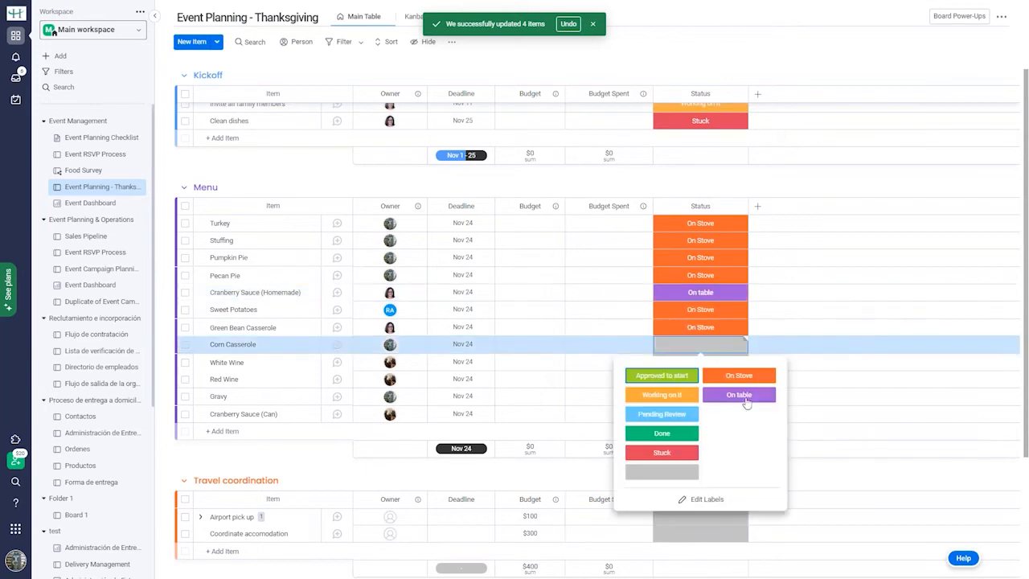
click(739, 411)
Mark both wines and Cranberry Sauce (Can) On table, and Gravy On Stove.
click(705, 362)
click(739, 411)
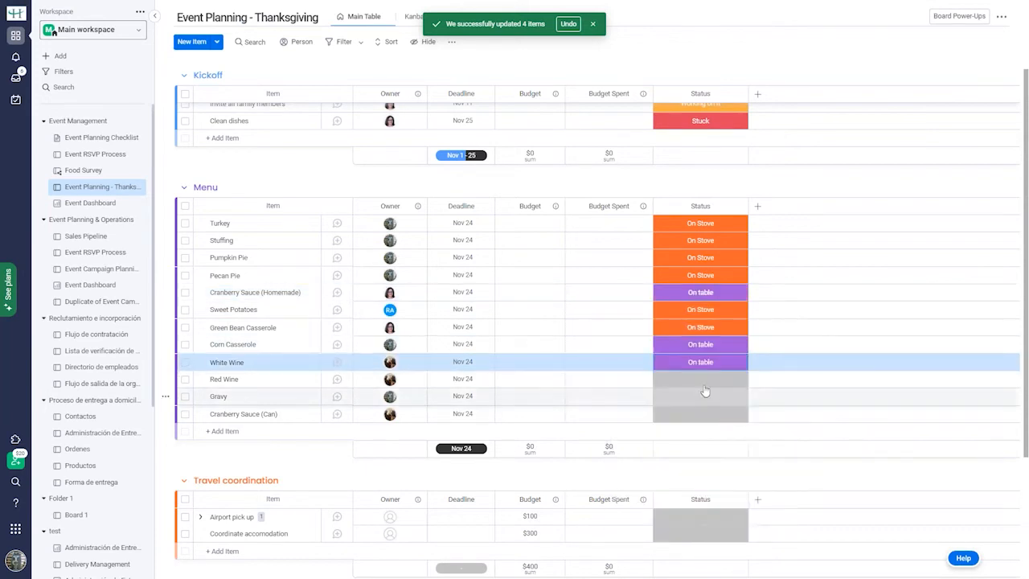
click(699, 378)
click(736, 411)
click(699, 397)
click(740, 428)
click(705, 414)
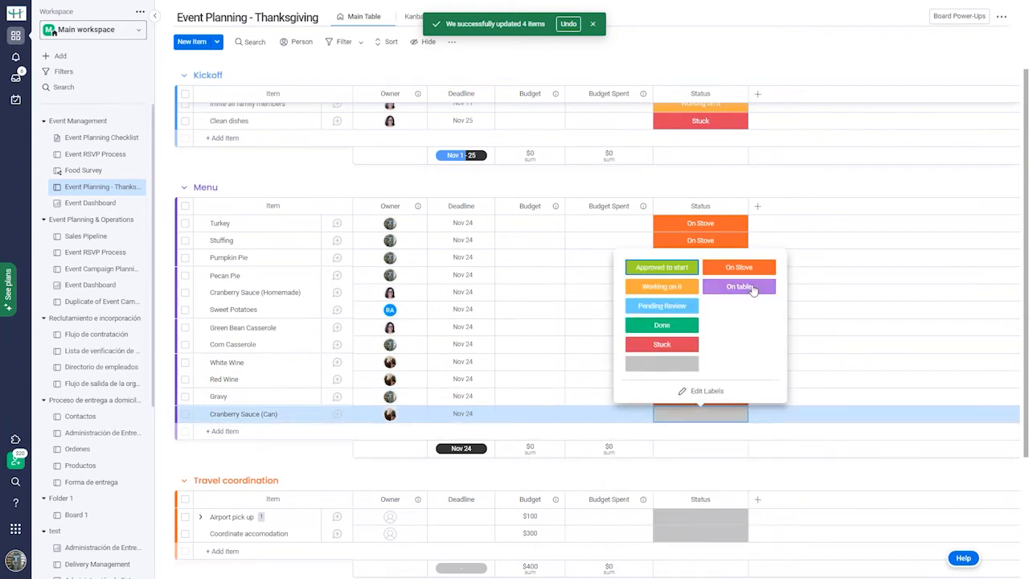
click(731, 284)
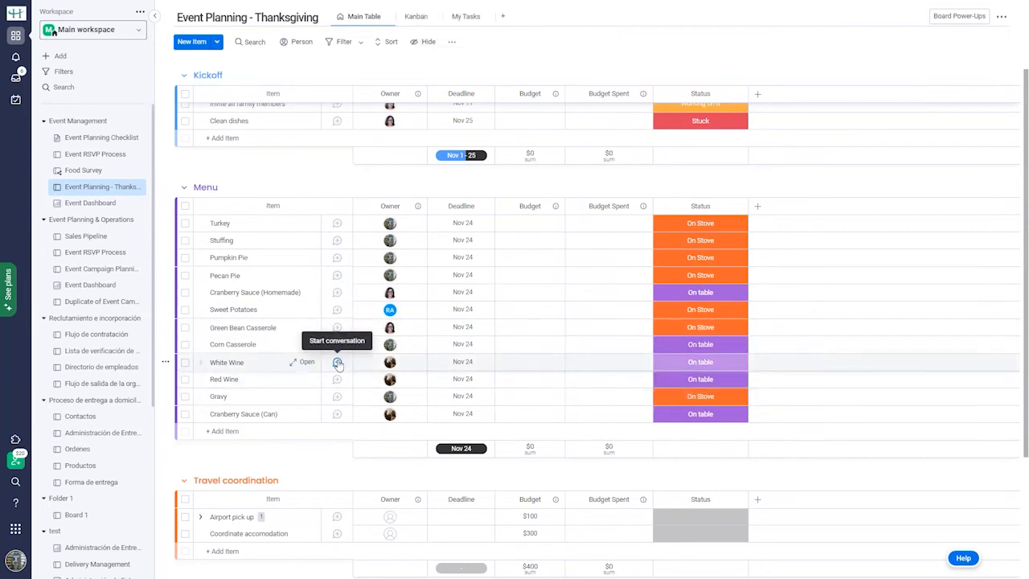
Post "Don't bring blush this year. No rosé" on White Wine, @-mentioning a teammate.
click(338, 363)
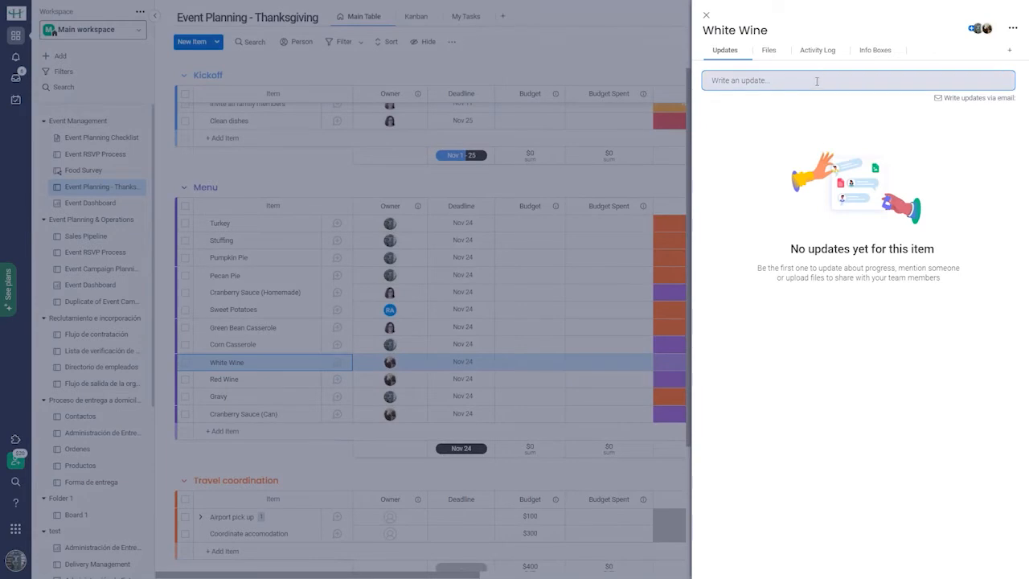
click(817, 81)
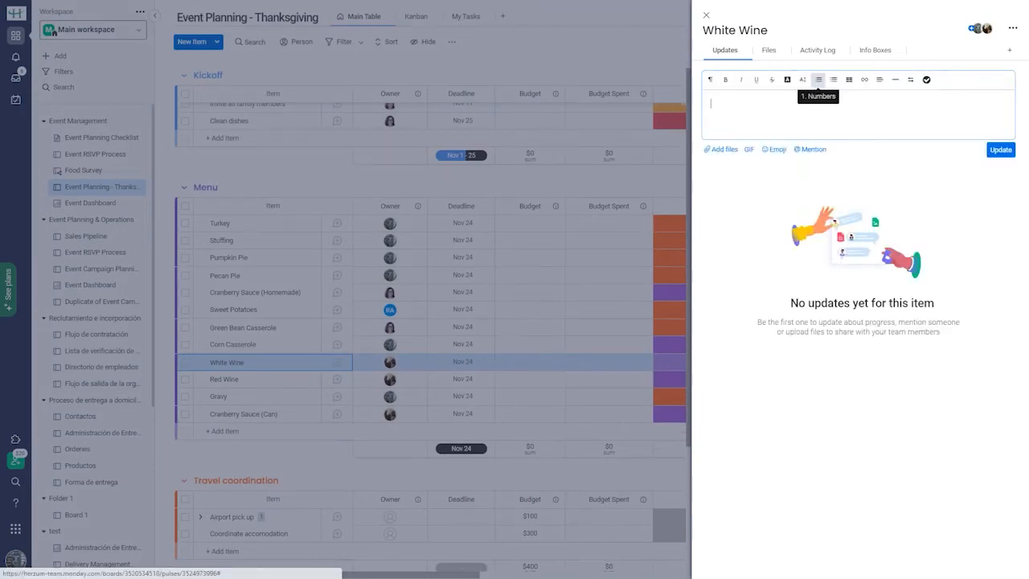
text(DOn)
key(BackSpace)
key(BackSpace)
text(on't bring blush this year. No rosé)
key(Return)
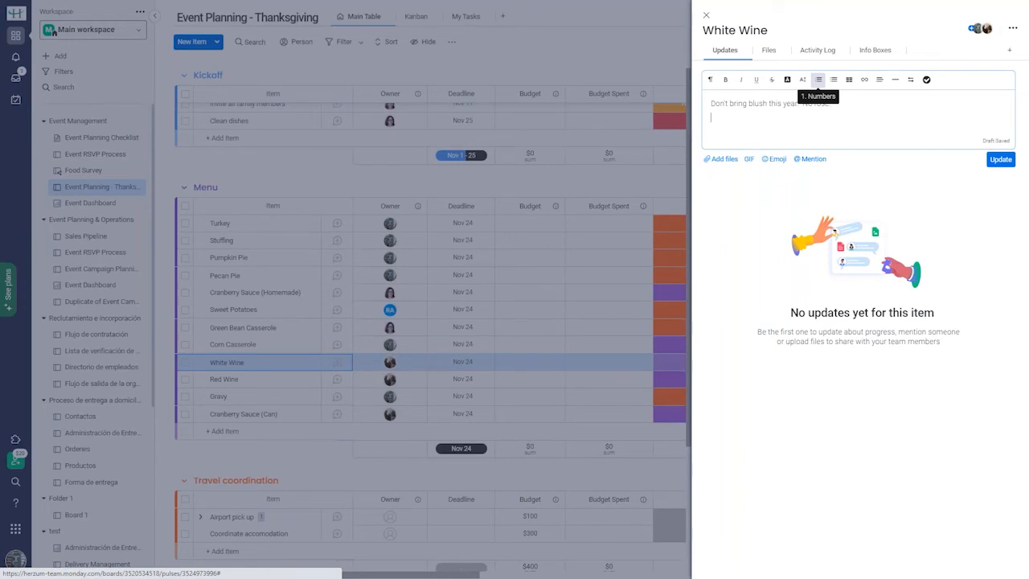
text(@)
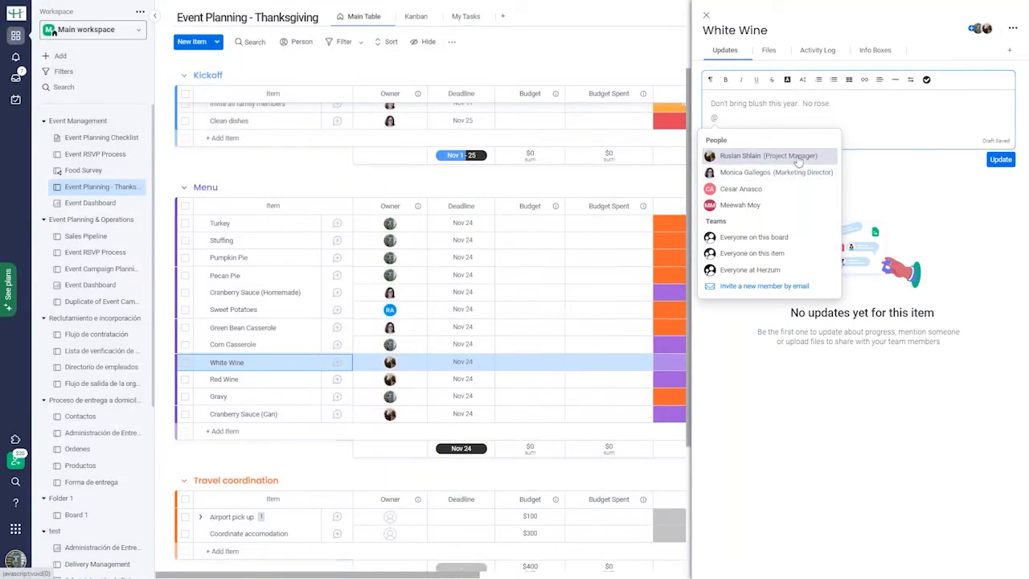
click(796, 157)
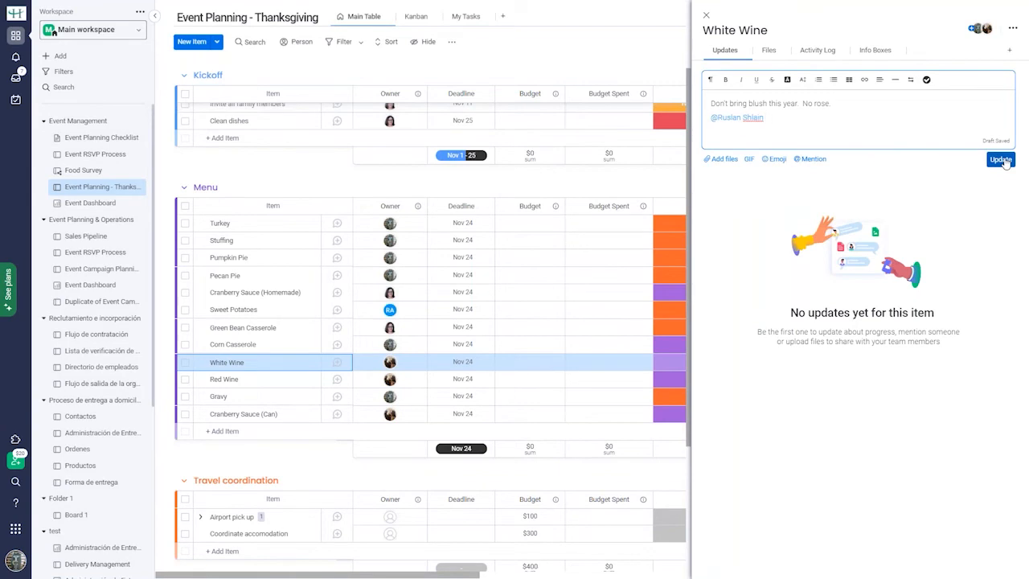
click(1001, 160)
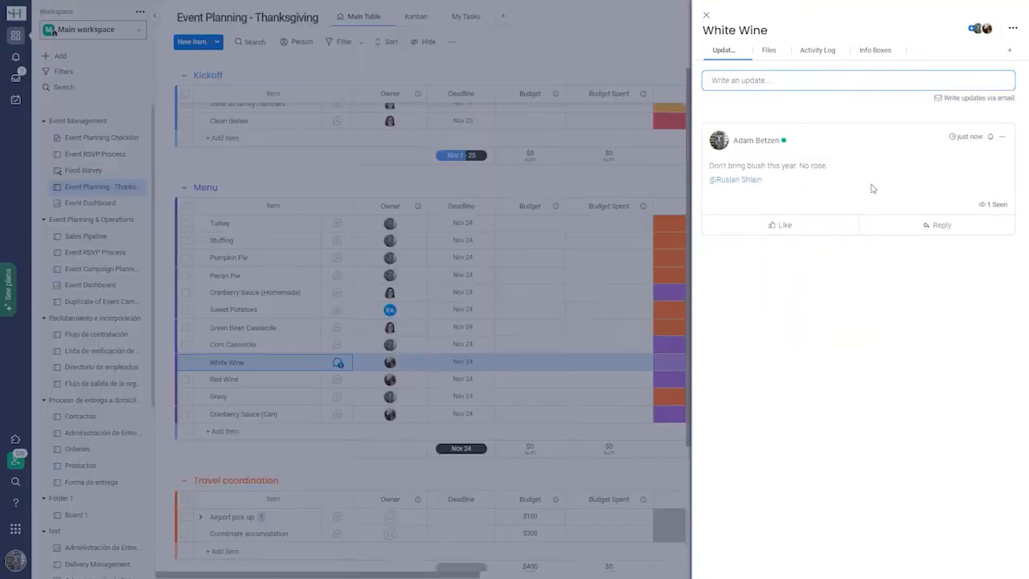
click(772, 53)
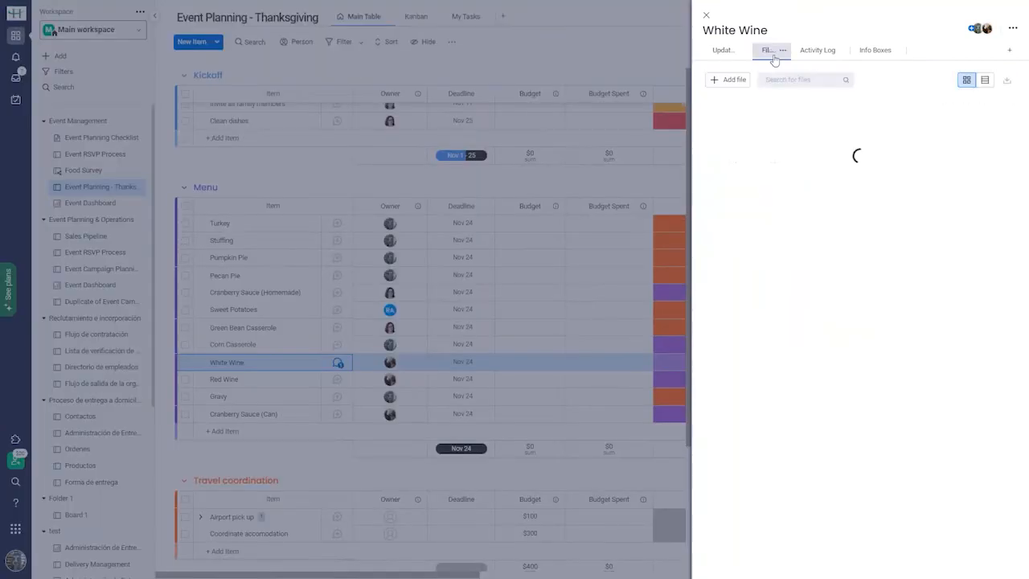
click(828, 52)
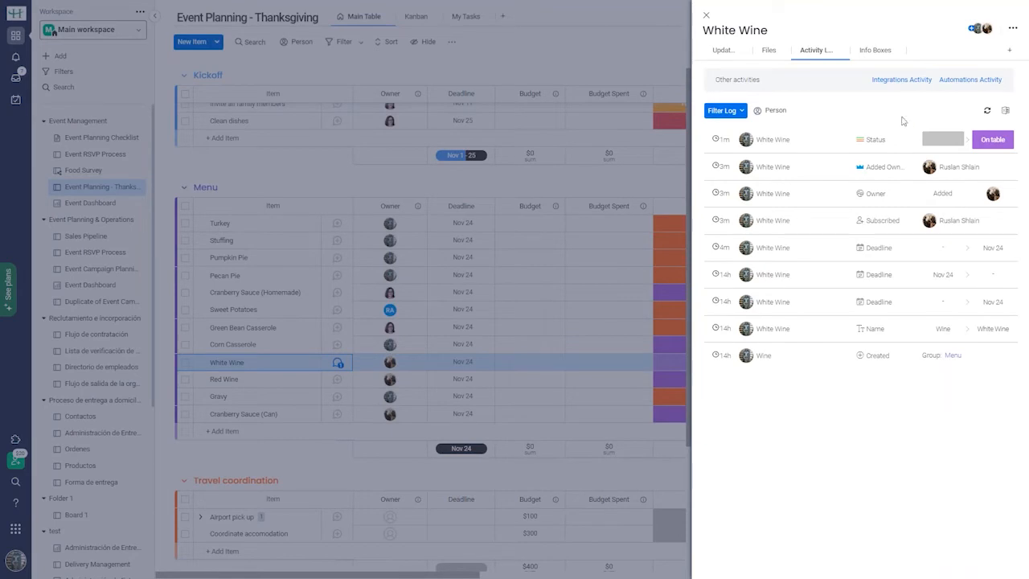
click(877, 53)
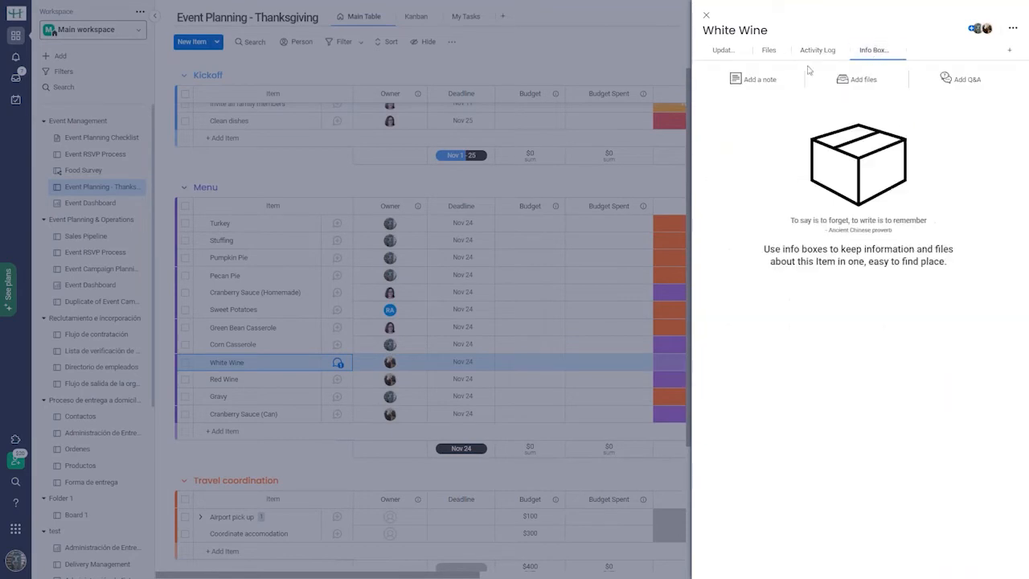
click(724, 51)
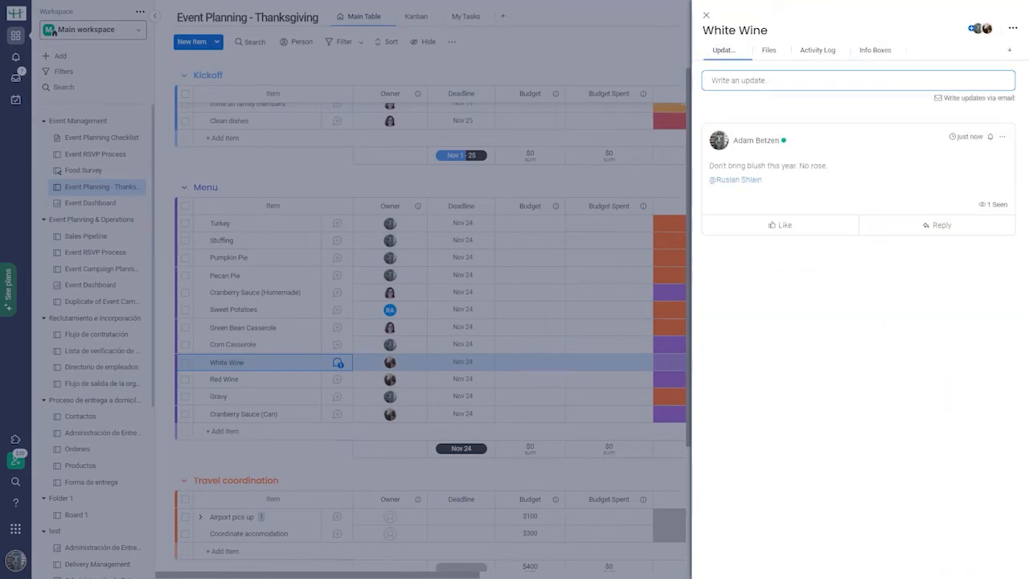
Add the Emails & Activities view to White Wine and open its timeline.
click(1010, 50)
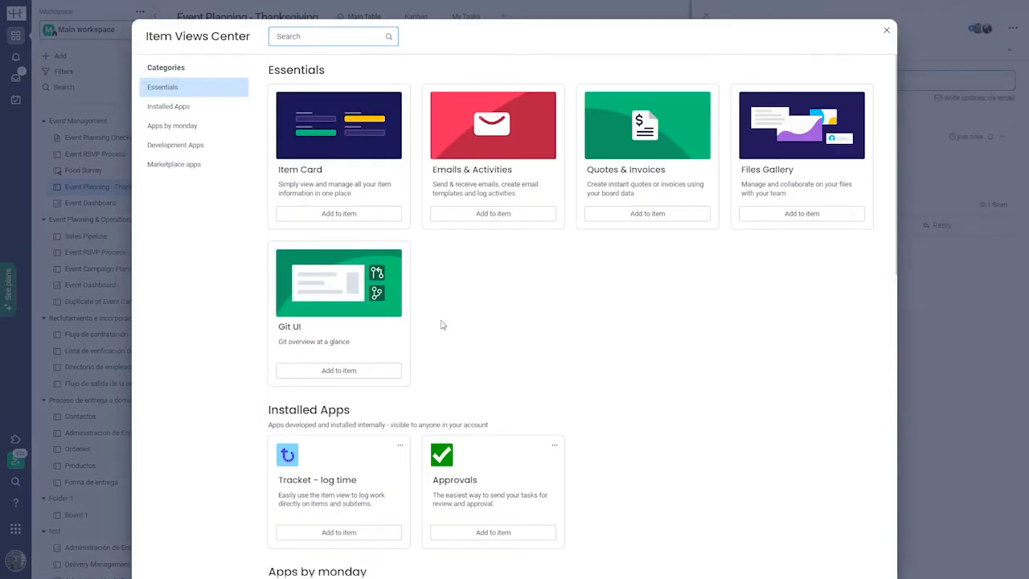
click(507, 217)
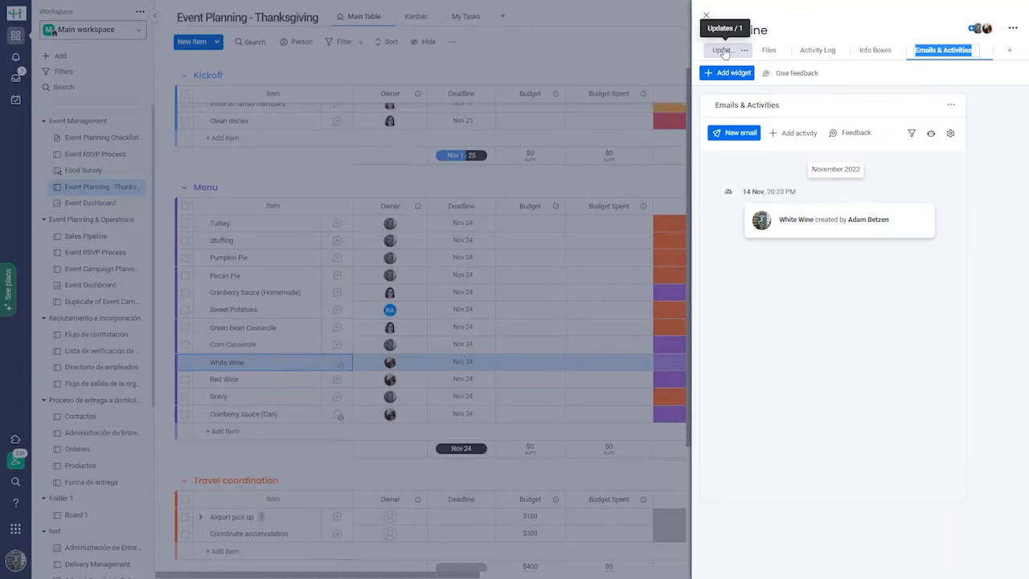
click(723, 51)
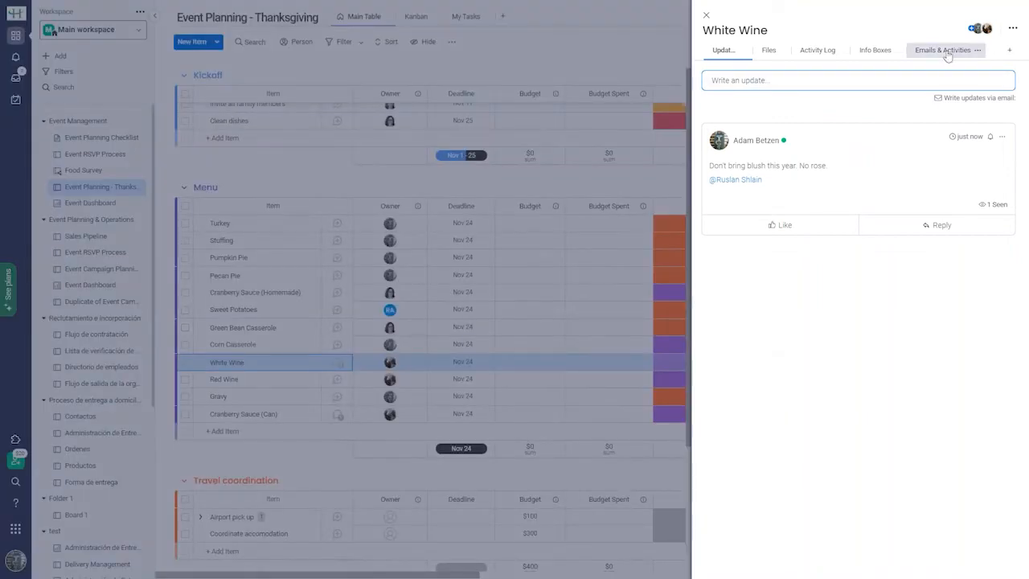
click(947, 53)
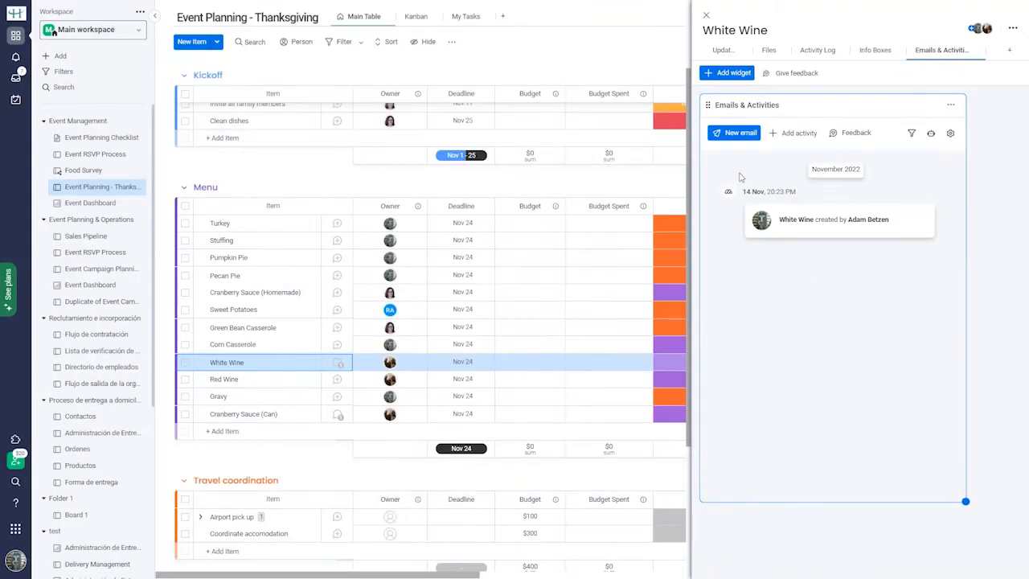
Email a teammate from White Wine with subject 'Thanksgiving' and body 'Please also bring ice.'.
click(738, 135)
key(Tab)
text(T)
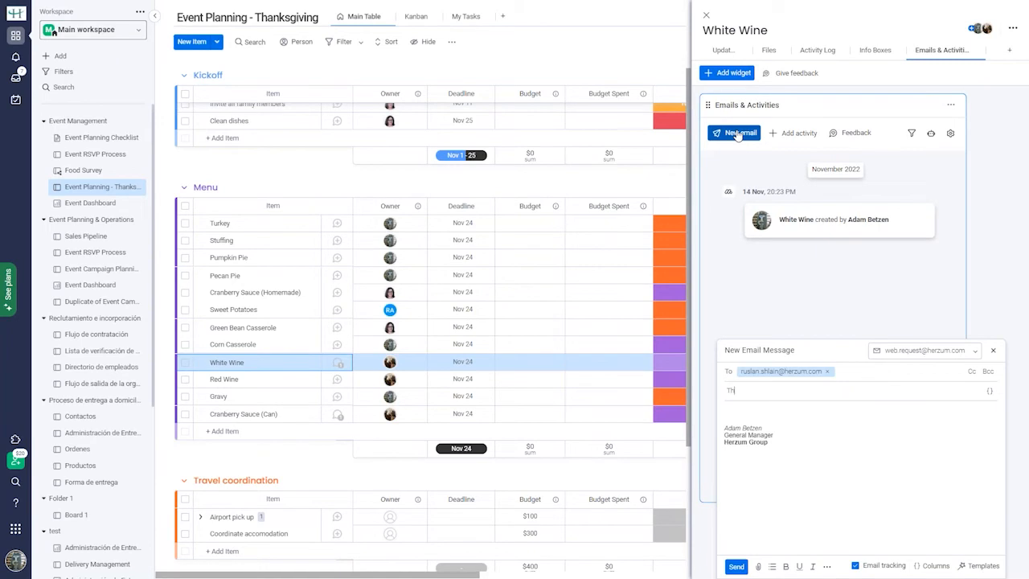
text(hanksgiving)
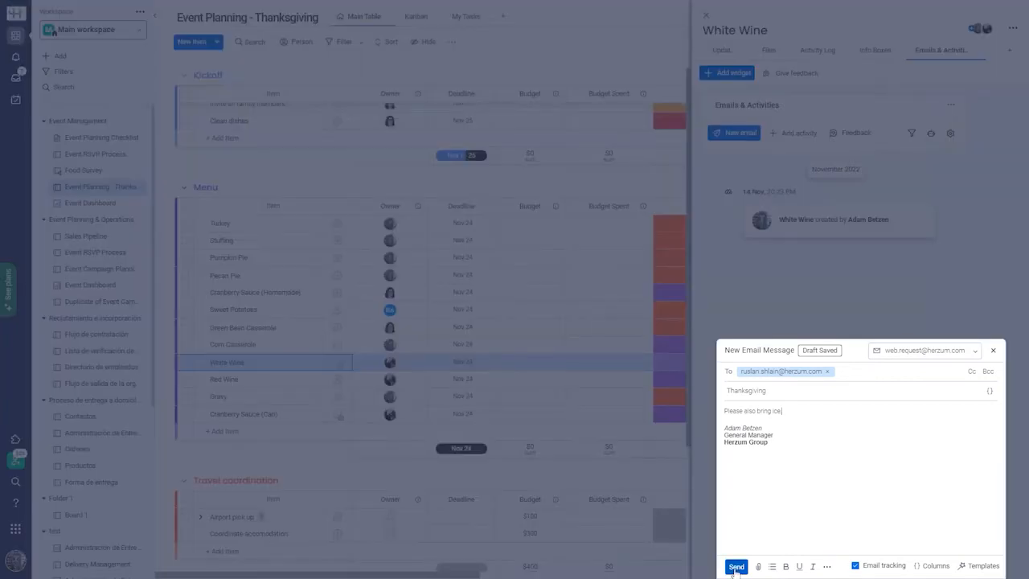
click(735, 567)
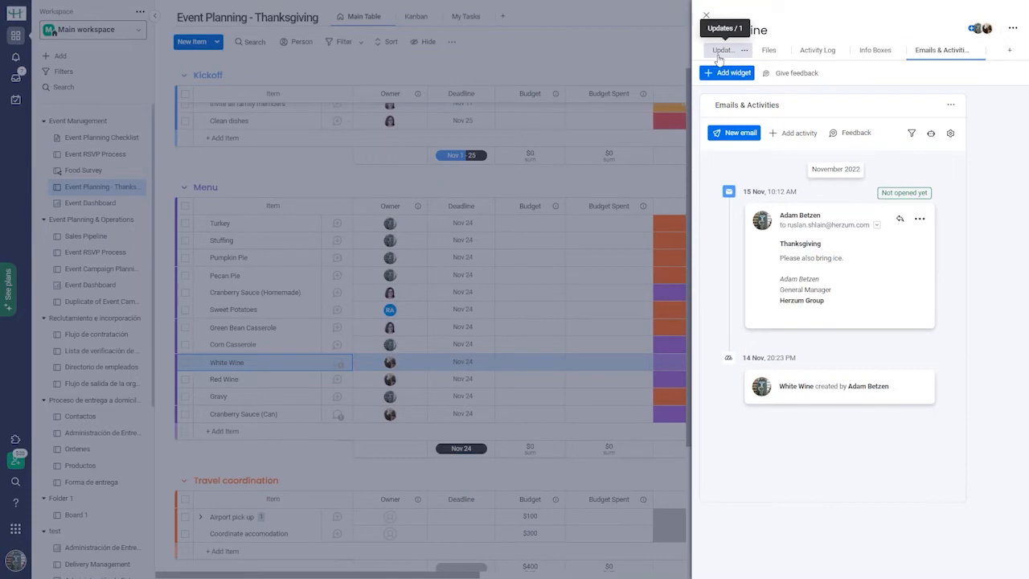
Read the two teammate replies on White Wine's update, then close the item panel.
click(719, 51)
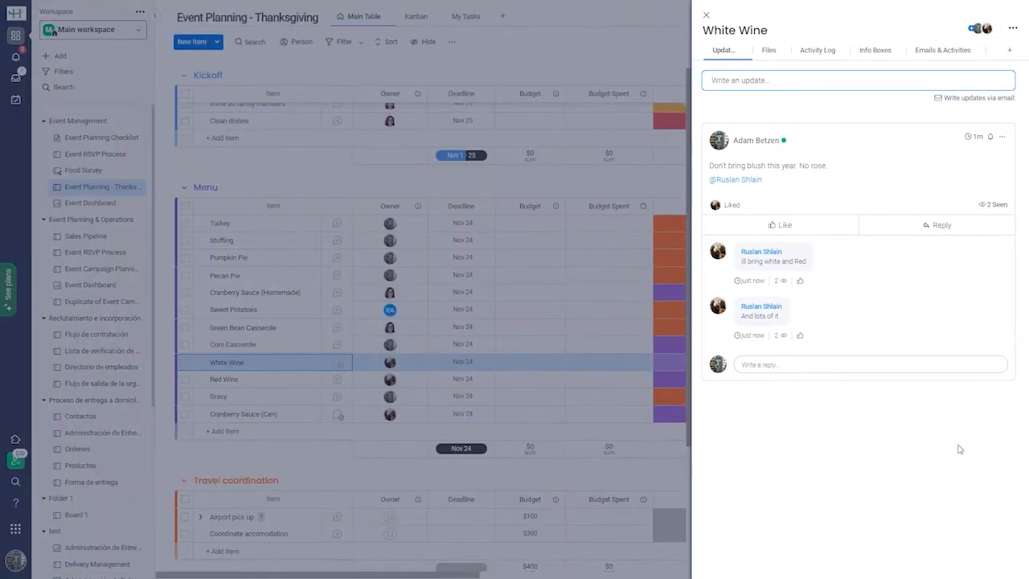
click(705, 15)
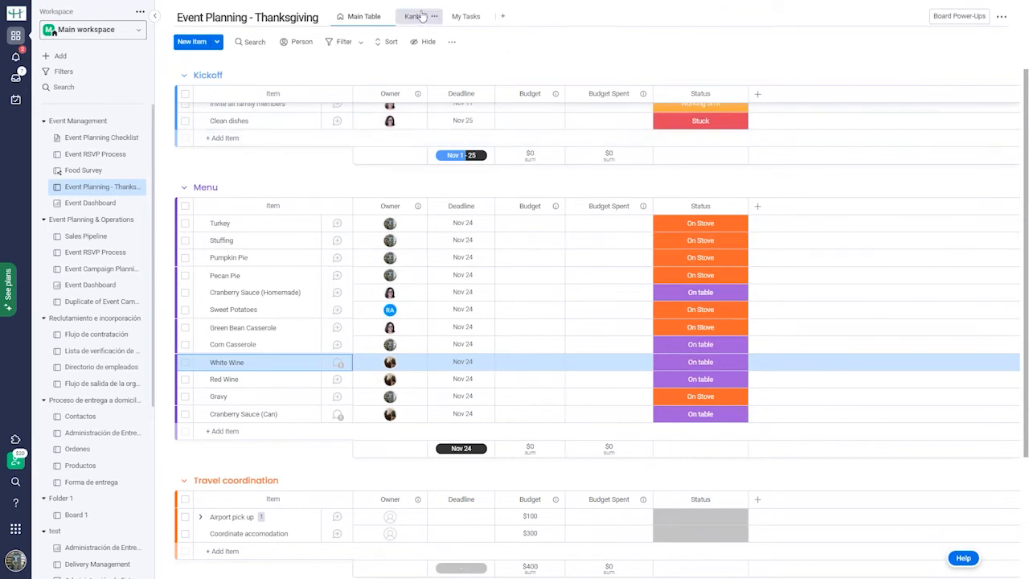
Filter the Main Table to one owner's items (White Wine, Red Wine, Cranberry Sauce), then clear it.
click(466, 16)
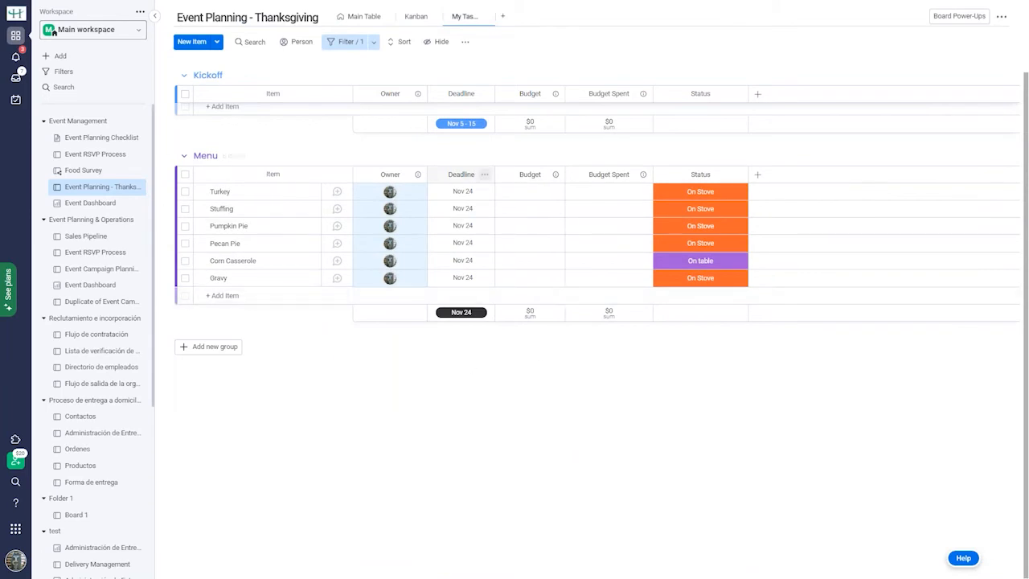
click(356, 18)
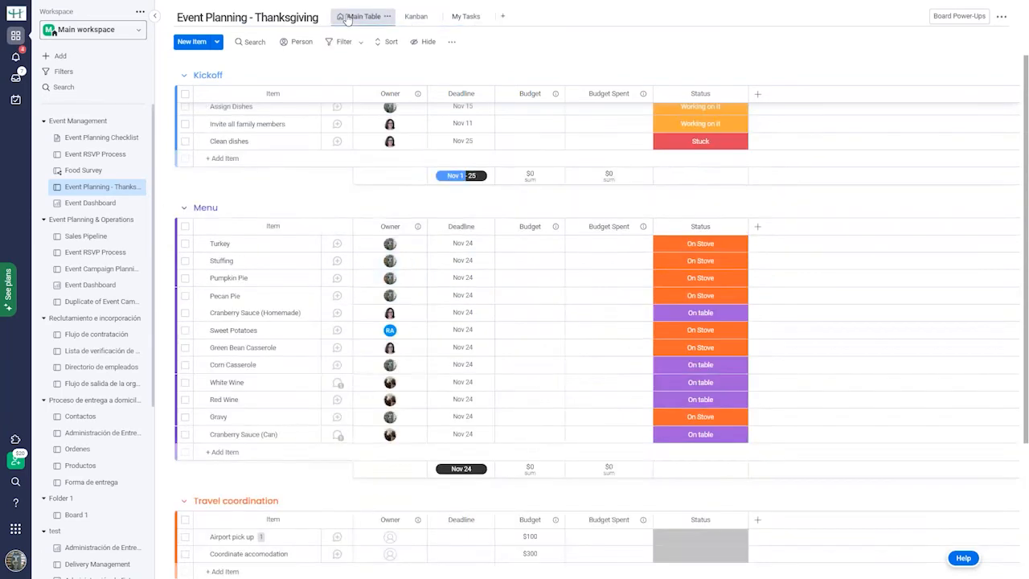
click(337, 44)
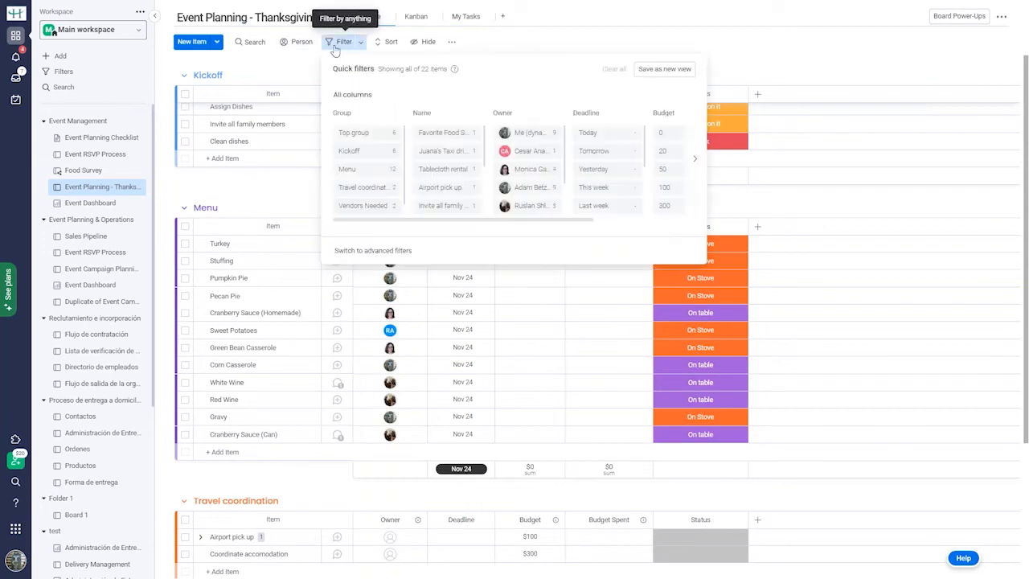
click(528, 206)
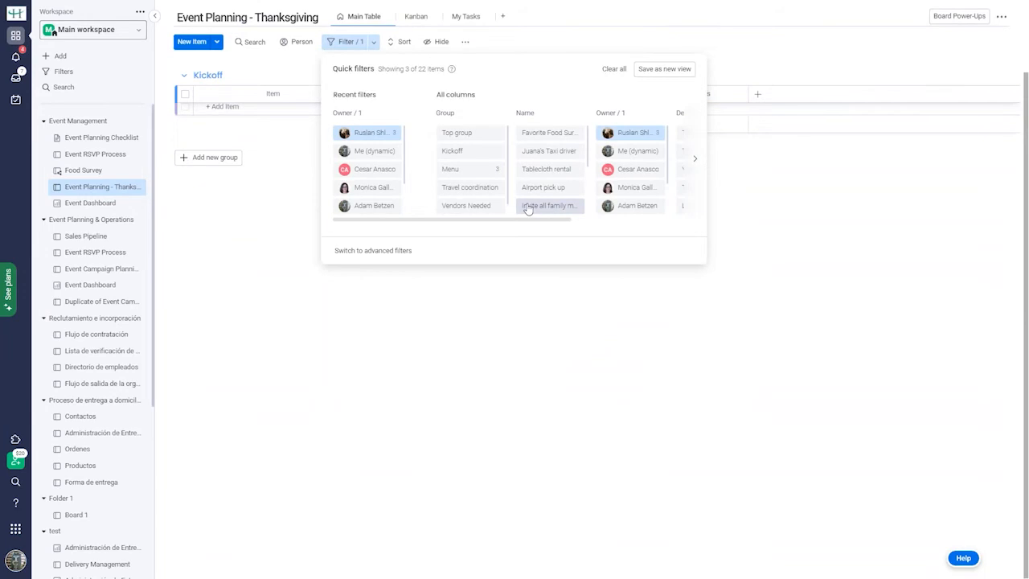
click(831, 282)
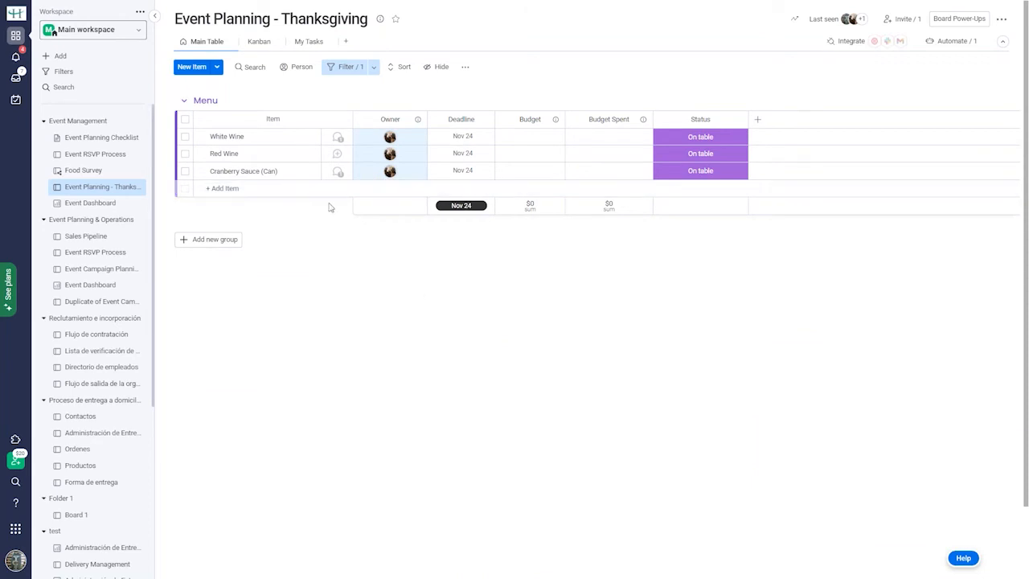
click(346, 72)
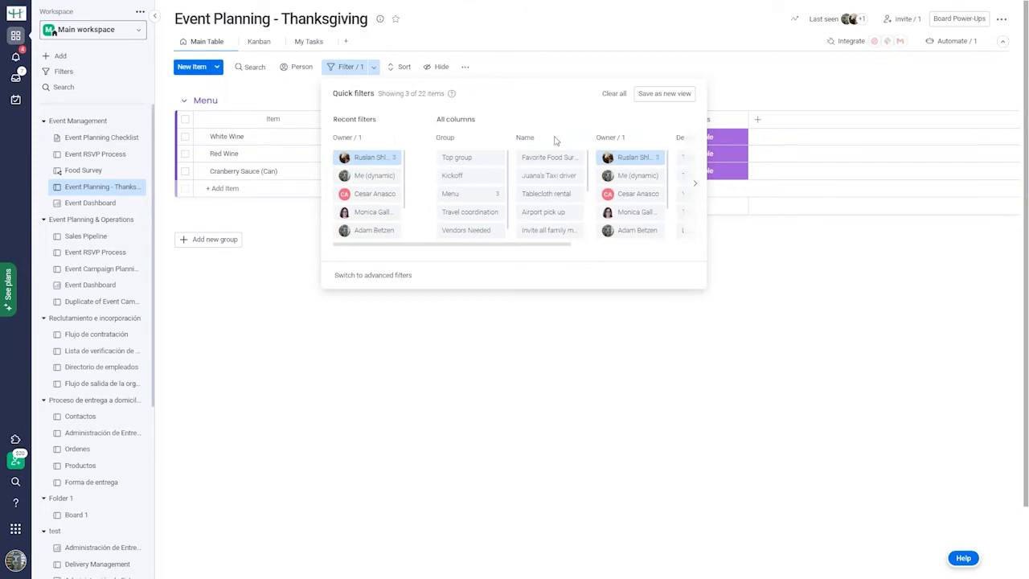
click(614, 94)
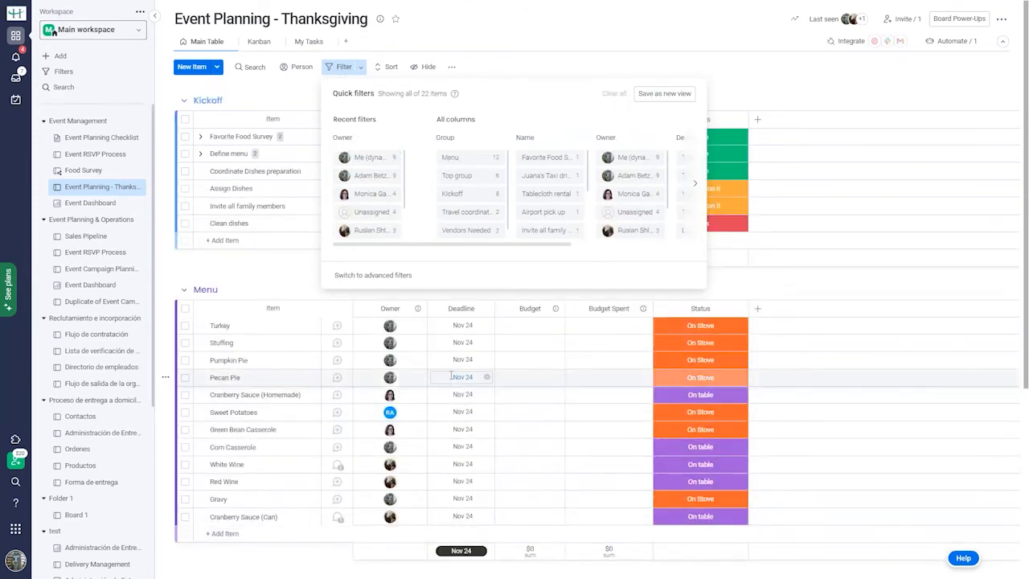
Set the Pecan Pie and Pumpkin Pie deadlines to Nov 23.
click(477, 377)
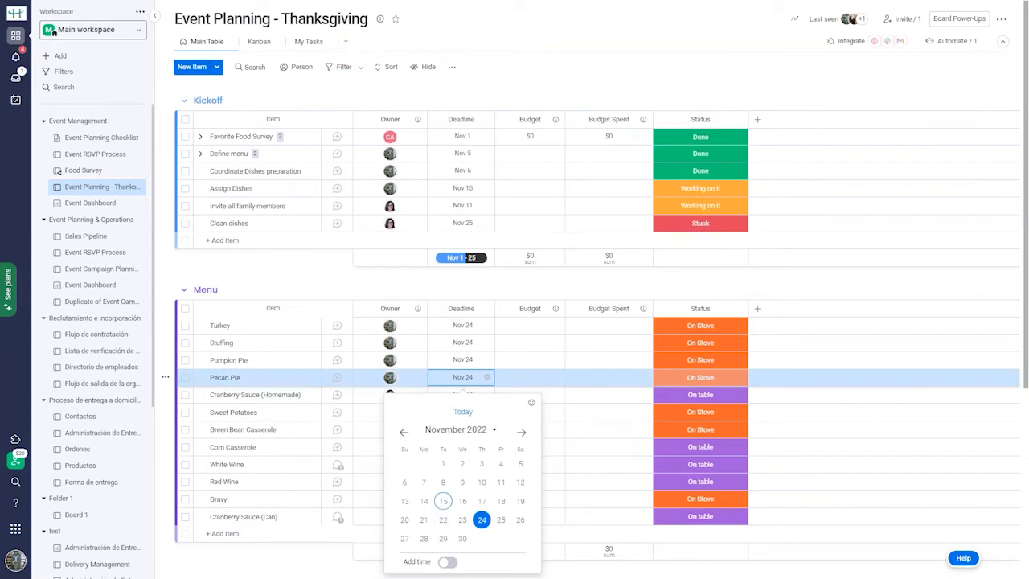
click(463, 519)
click(470, 360)
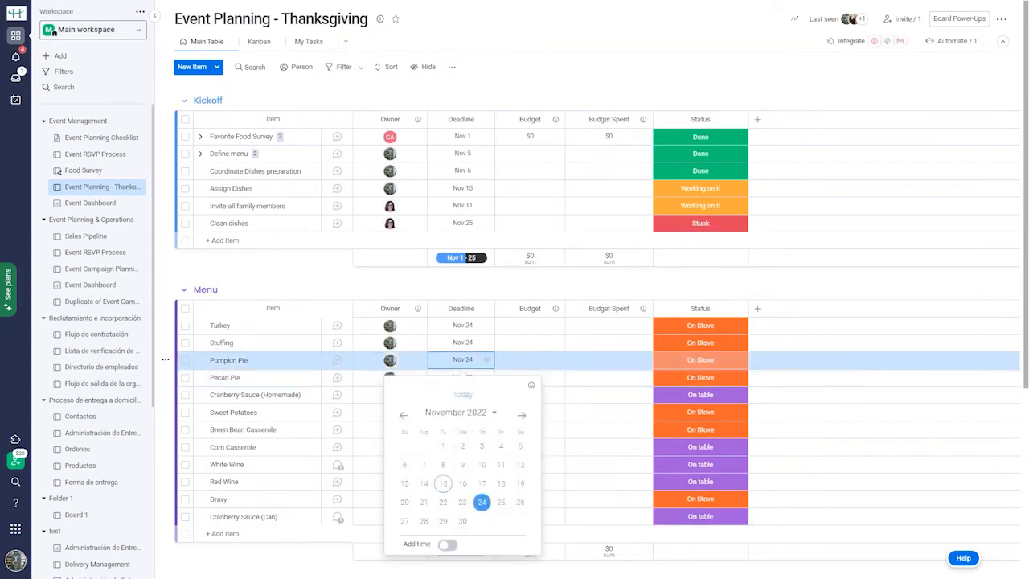
click(462, 503)
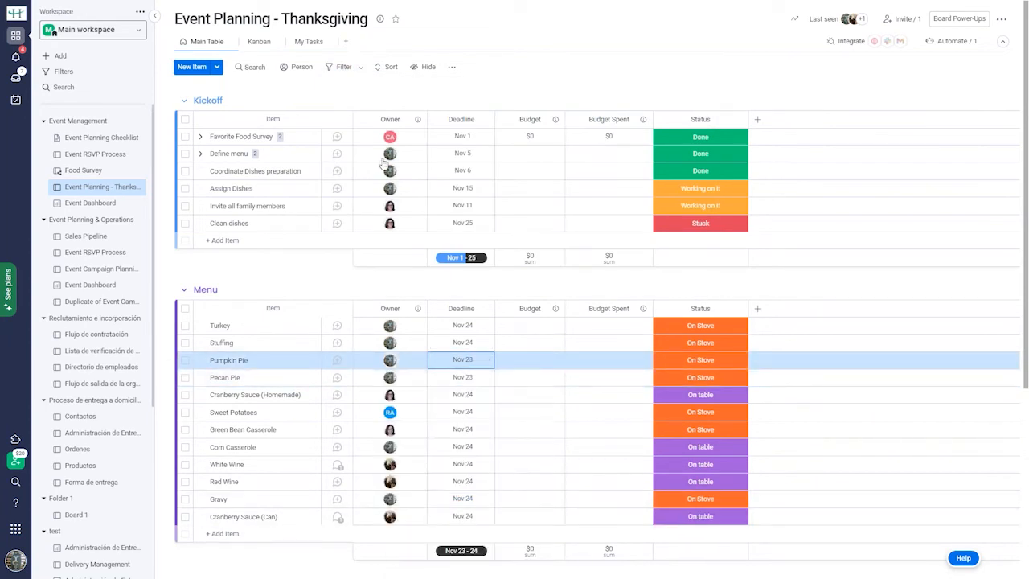
Try a Deadline 'Tomorrow' quick filter, then clear it so all items show.
click(349, 71)
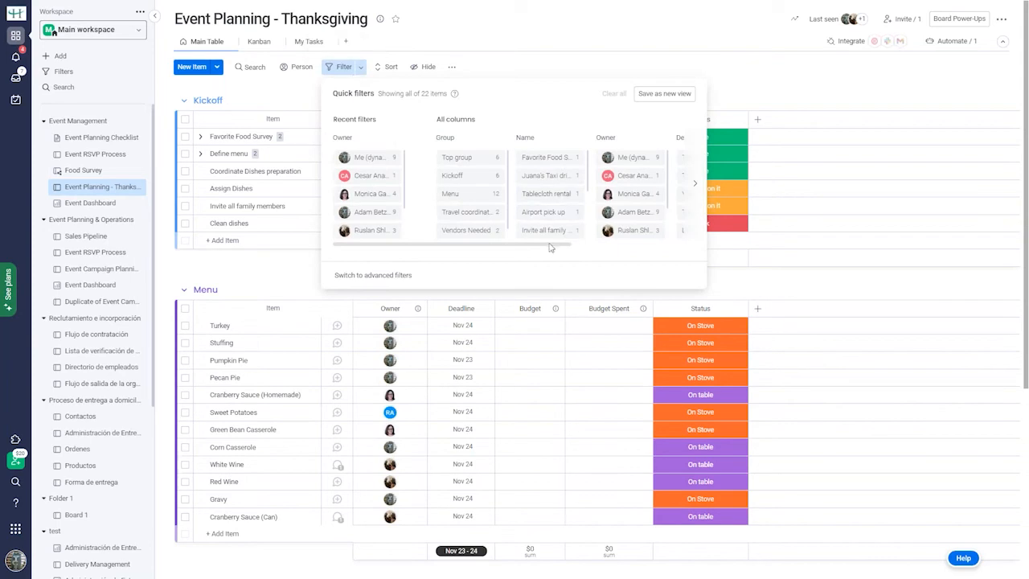
scroll(546, 250, right, 5)
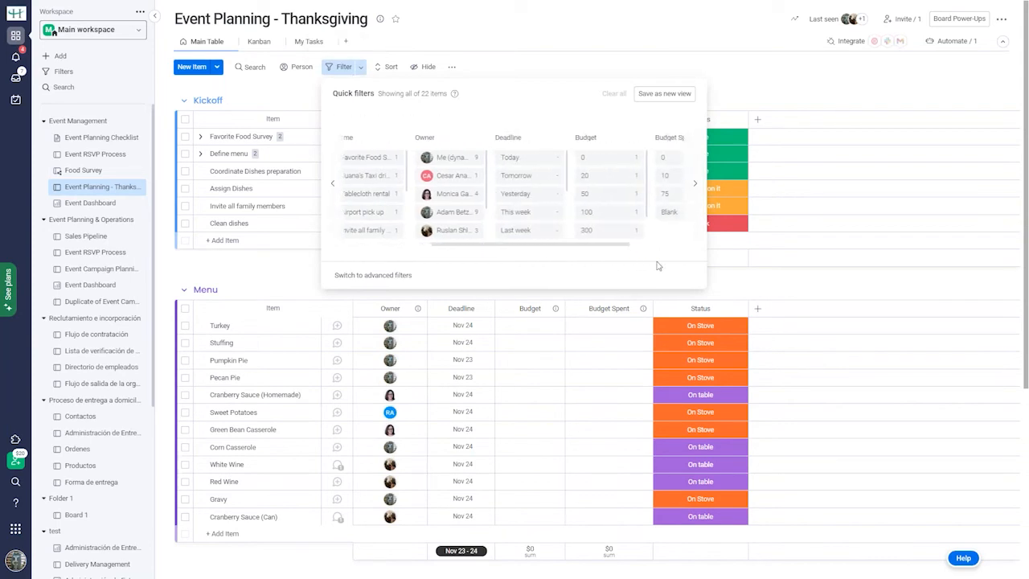
scroll(708, 255, right, 1)
scroll(562, 231, left, 6)
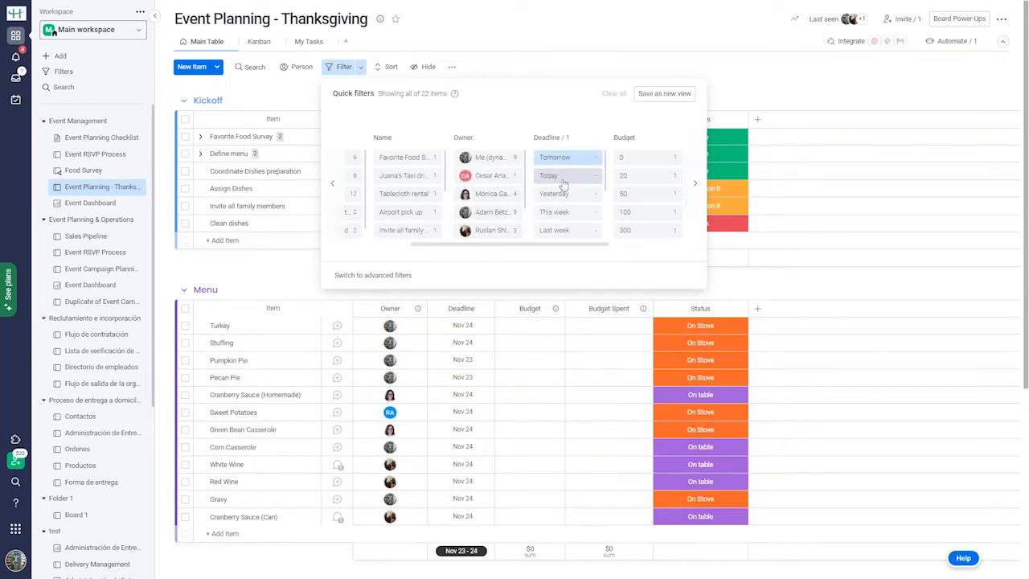
click(563, 176)
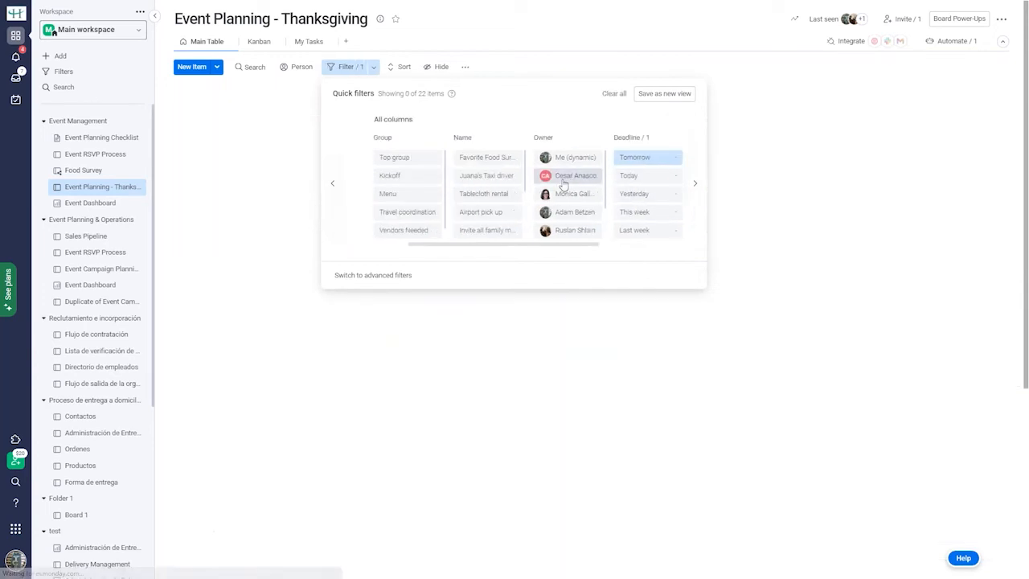
click(612, 94)
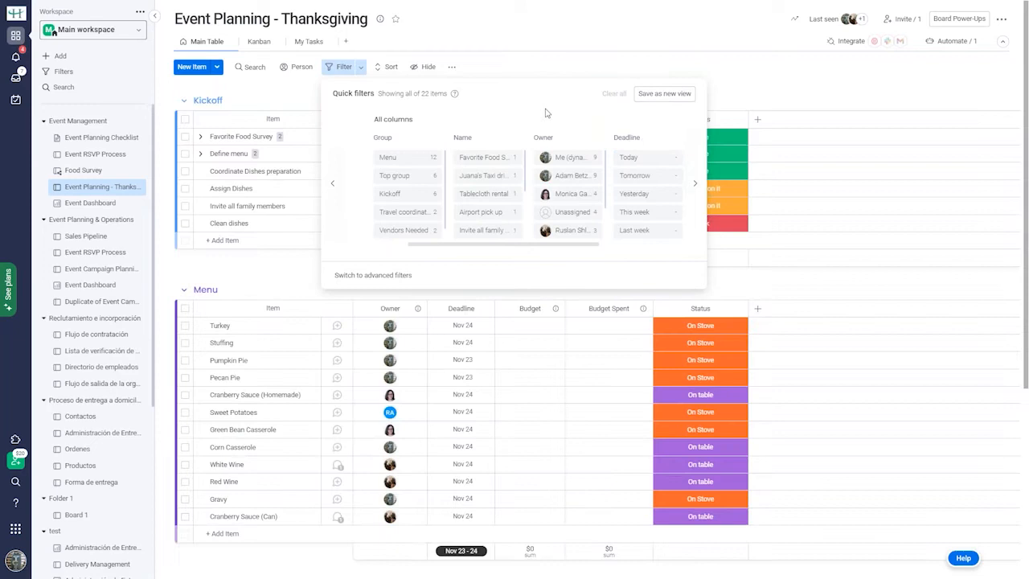
click(547, 41)
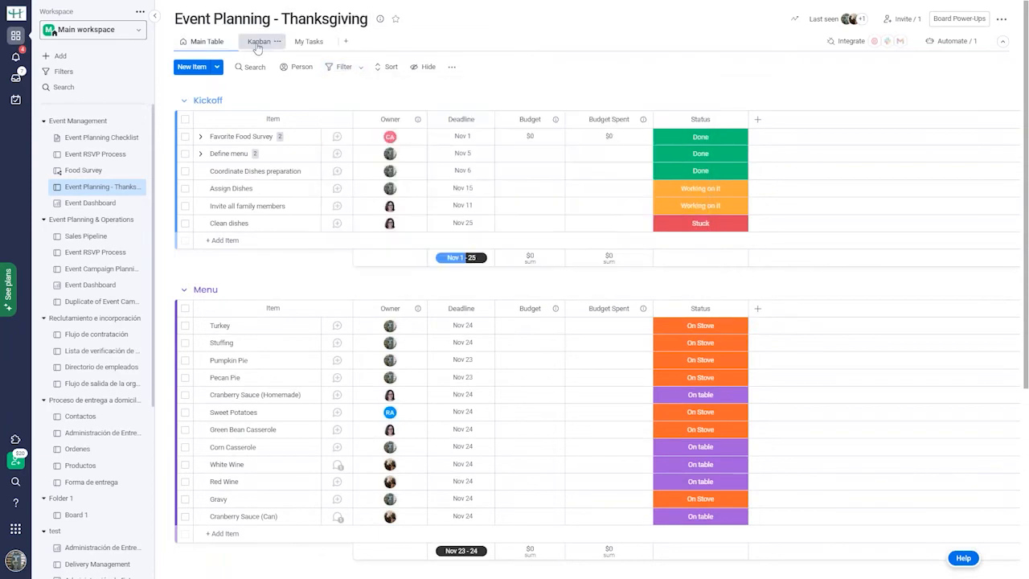
Show the Kanban view filtered to On Stove and On table status cards.
click(258, 46)
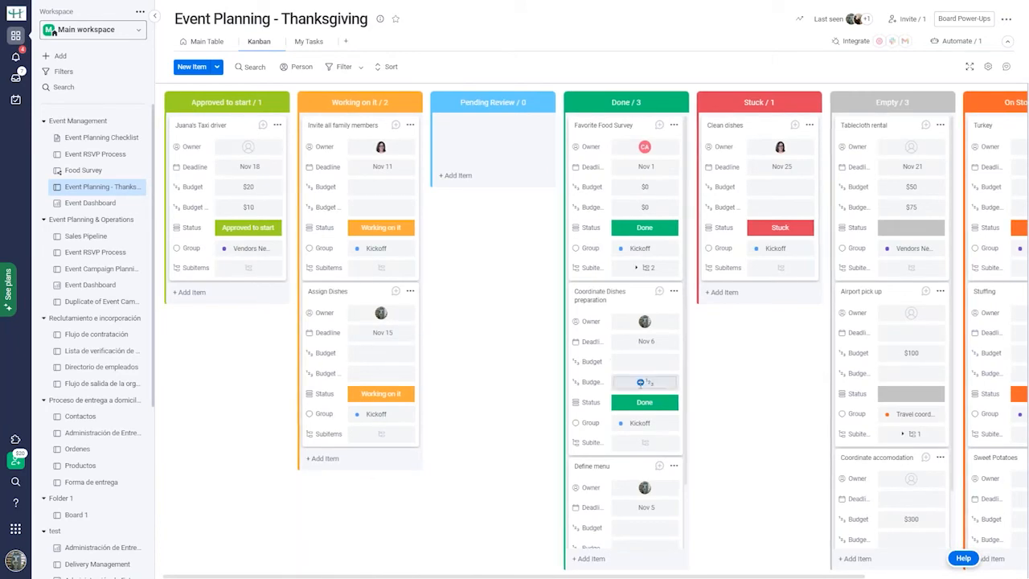
scroll(640, 382, right, 5)
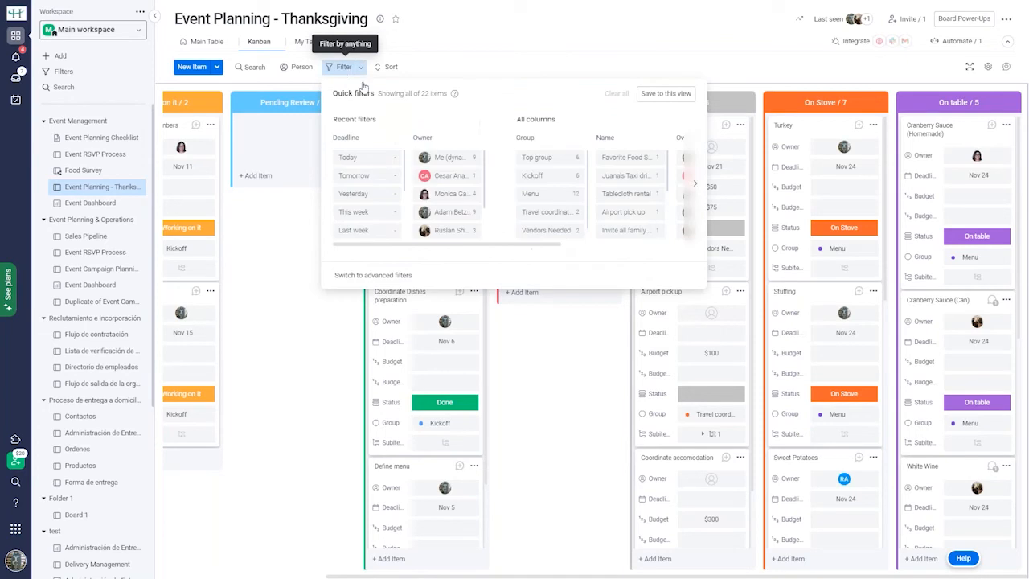
drag(550, 250, 667, 238)
drag(543, 248, 696, 249)
click(657, 123)
scroll(649, 197, down, 1)
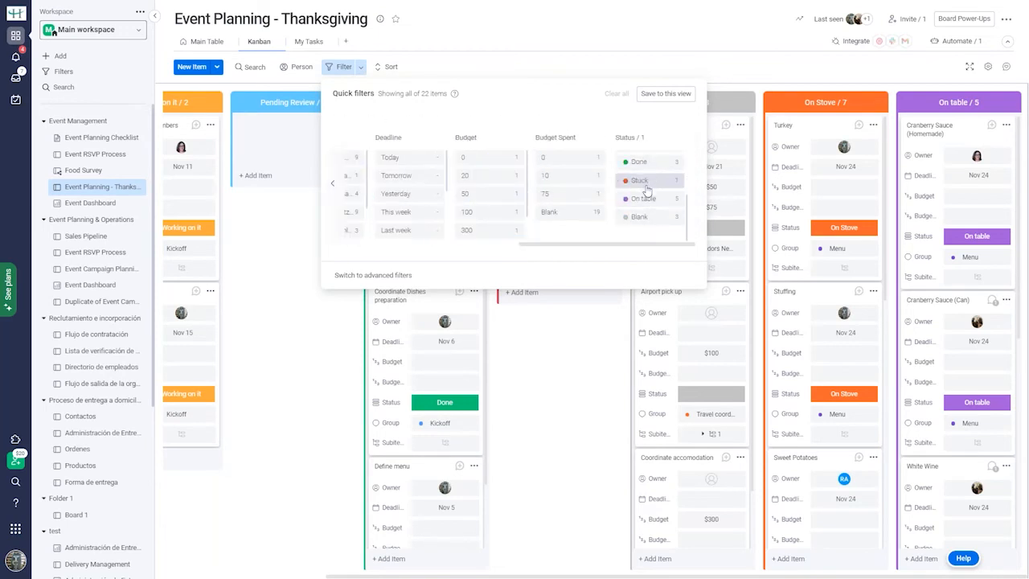
click(643, 180)
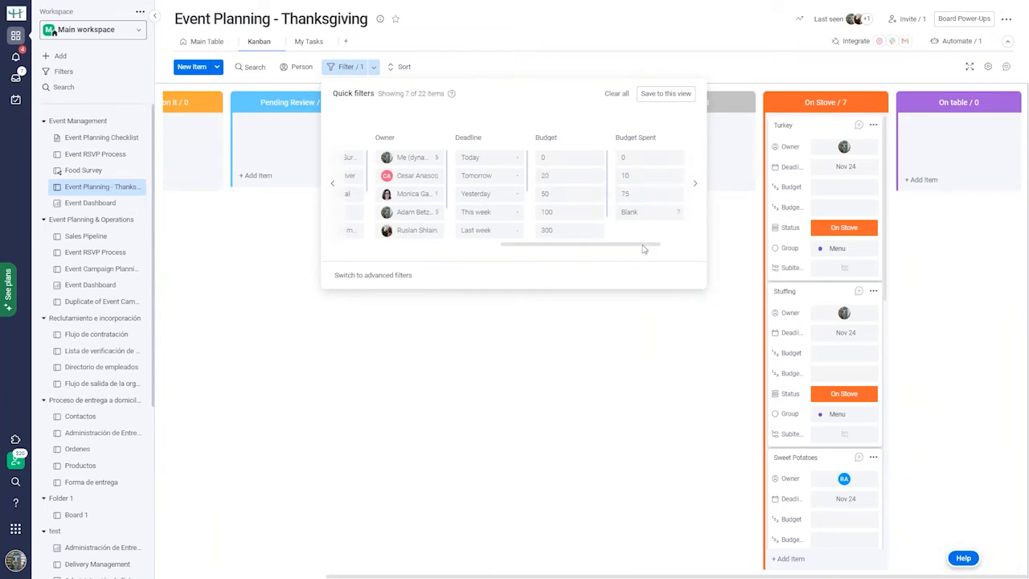
drag(623, 244, 416, 246)
scroll(368, 212, down, 2)
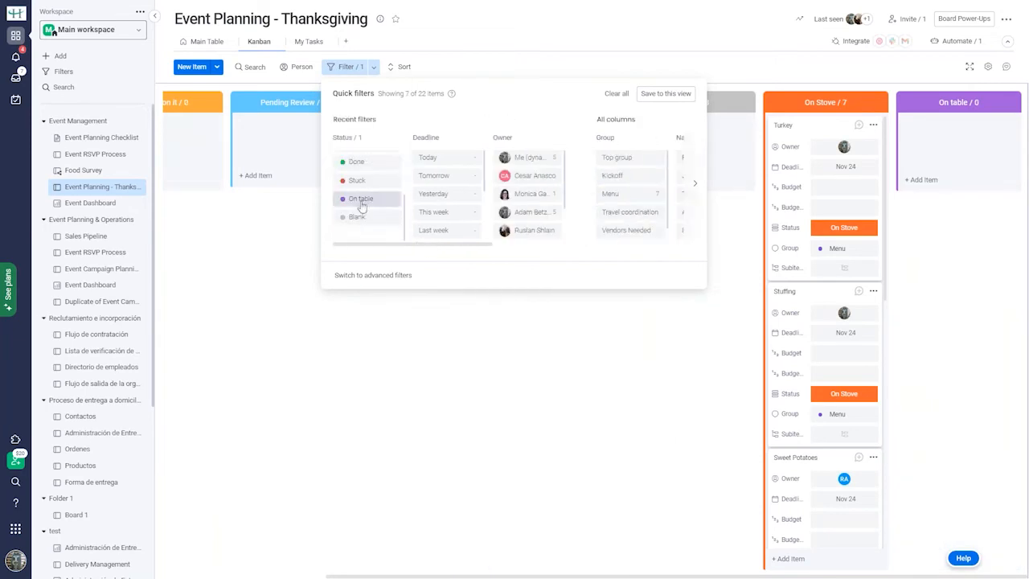
click(363, 199)
click(613, 339)
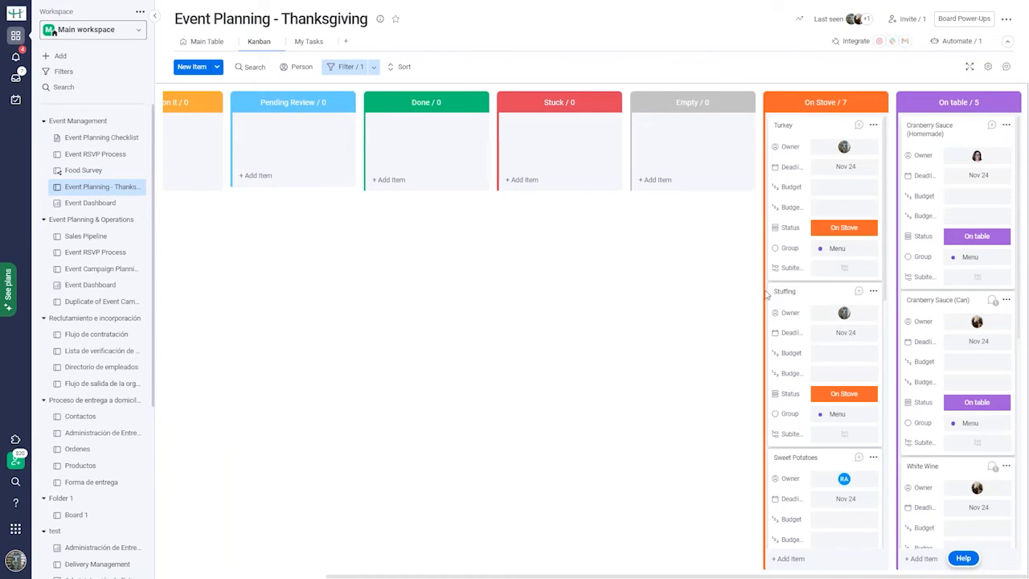
Drag Stuffing into the On table column, then return to the Main Table.
drag(822, 296, 953, 321)
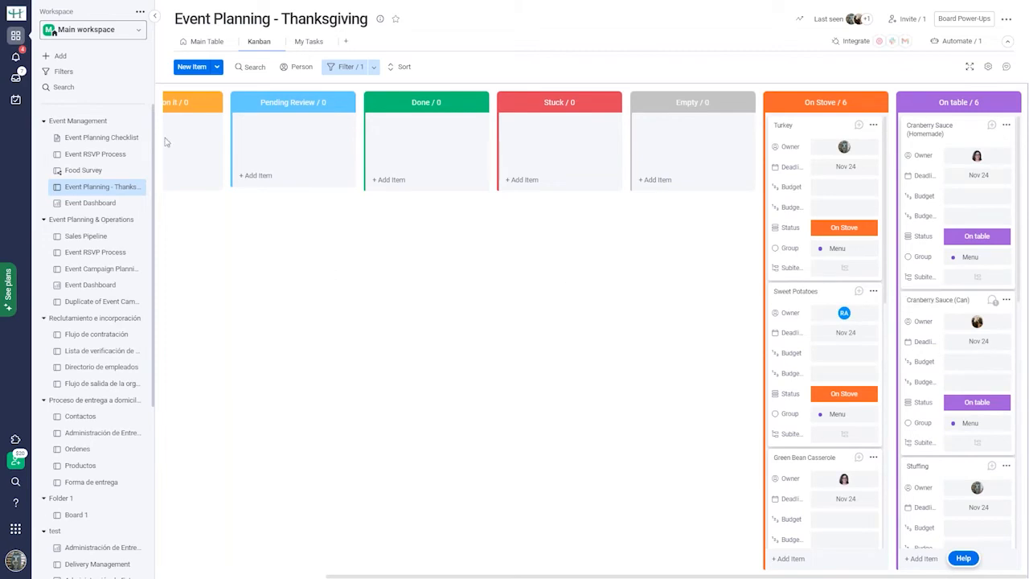
click(203, 42)
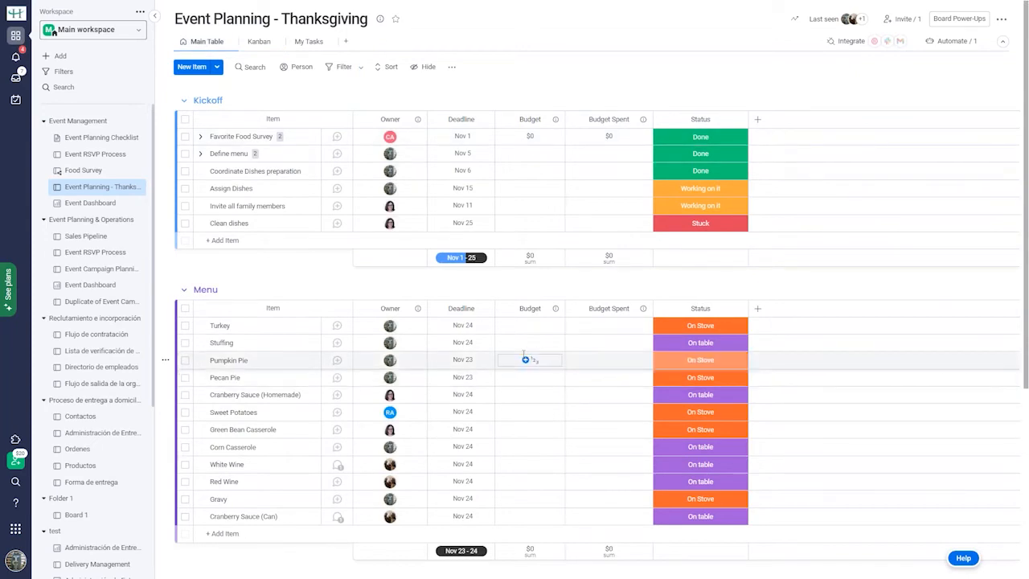
scroll(523, 354, down, 2)
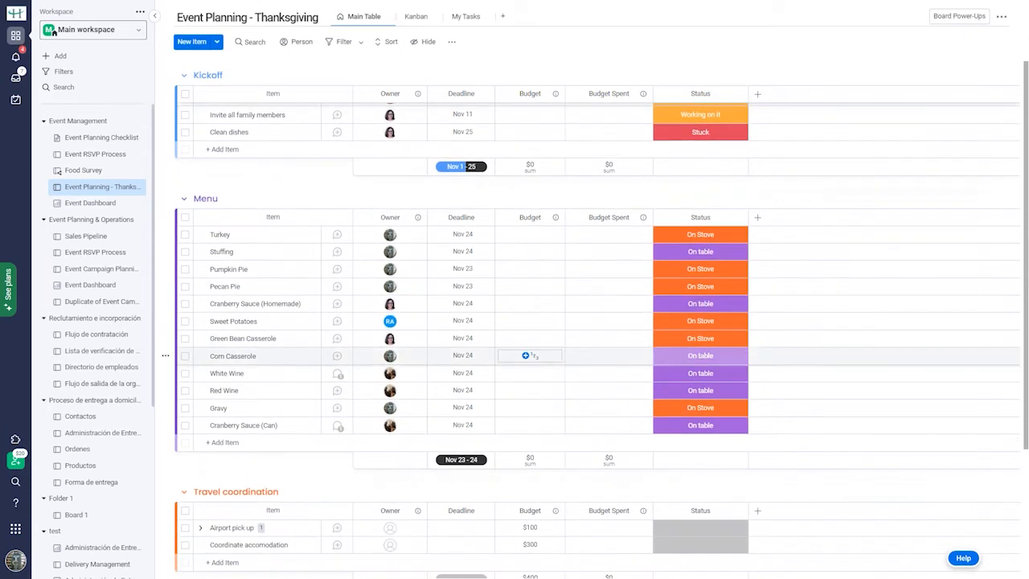
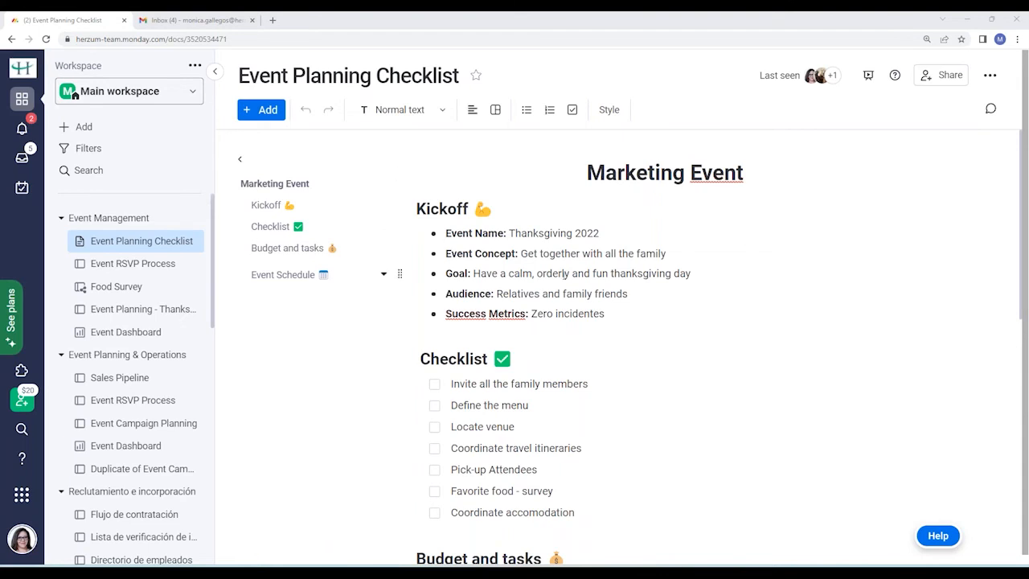
click(805, 253)
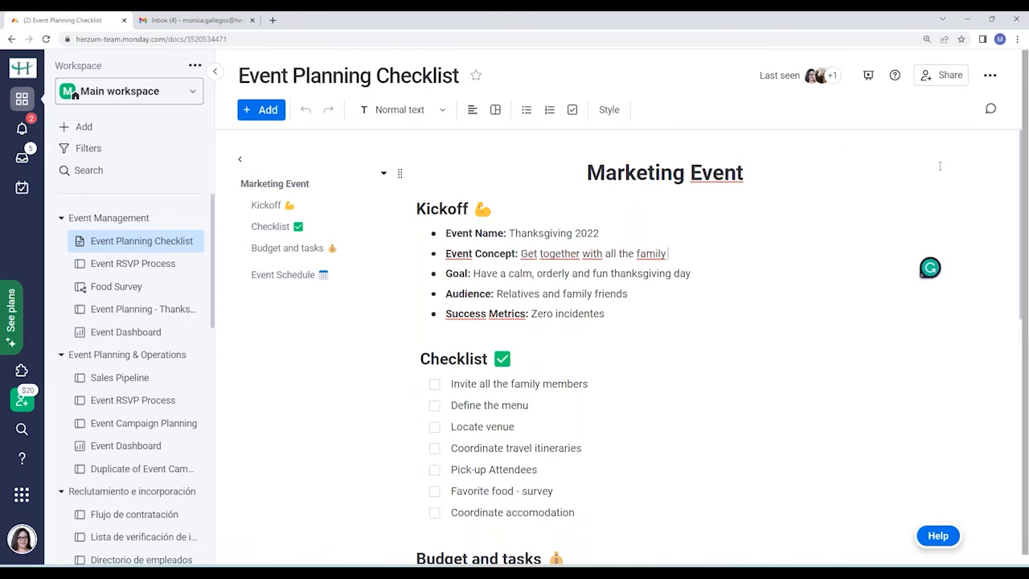
click(894, 169)
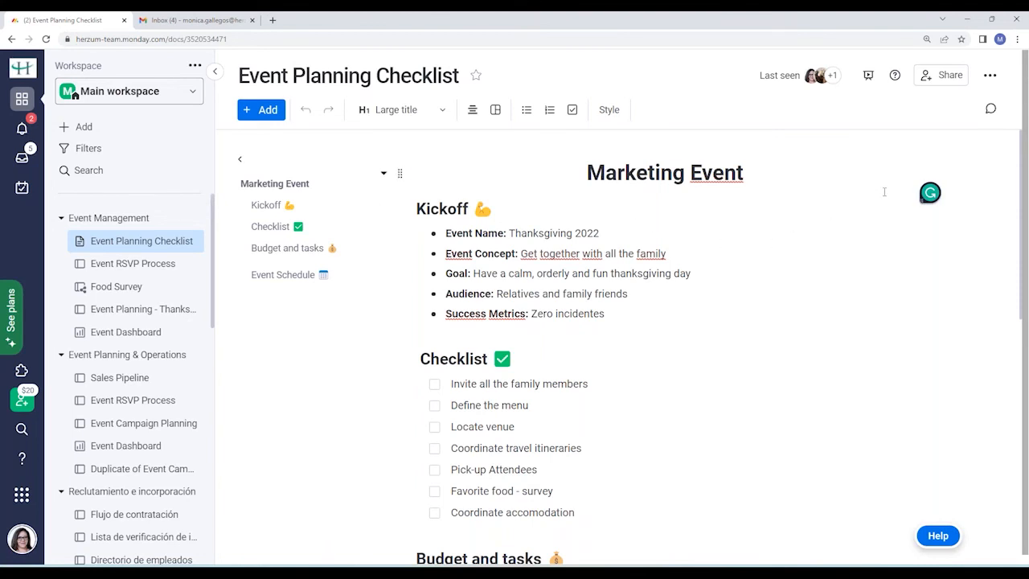
scroll(893, 201, down, 3)
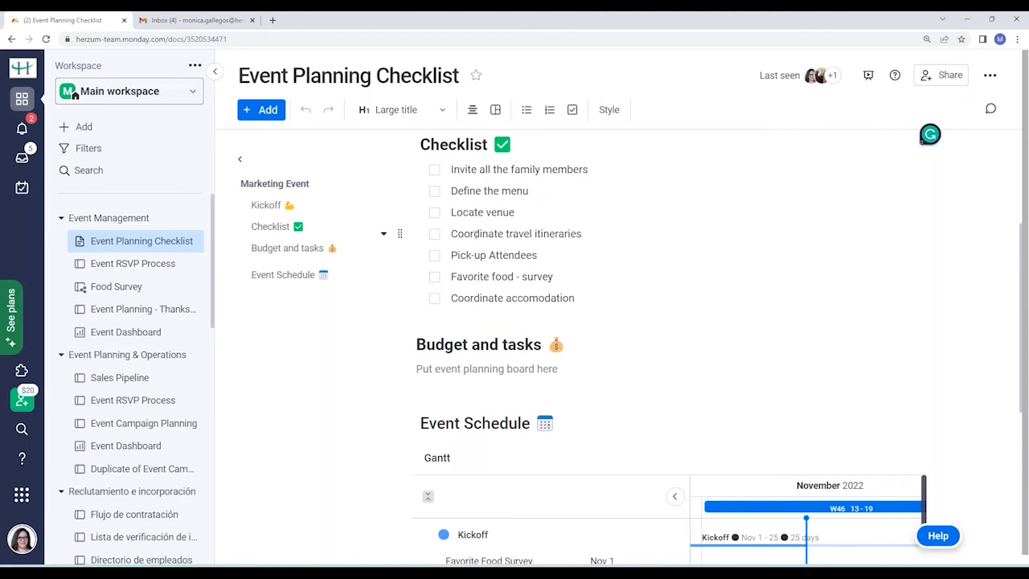
click(735, 252)
scroll(611, 322, down, 1)
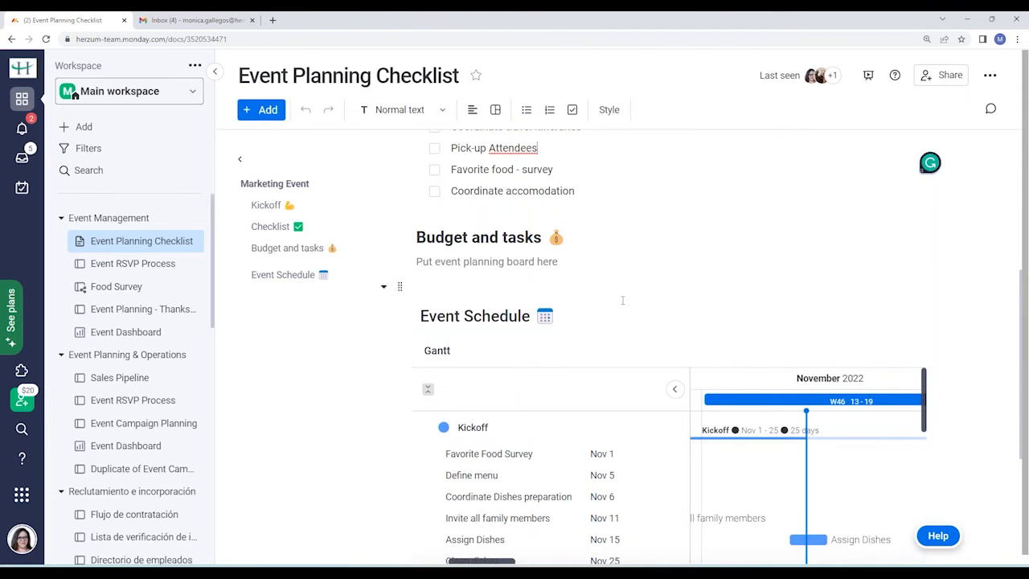
click(624, 270)
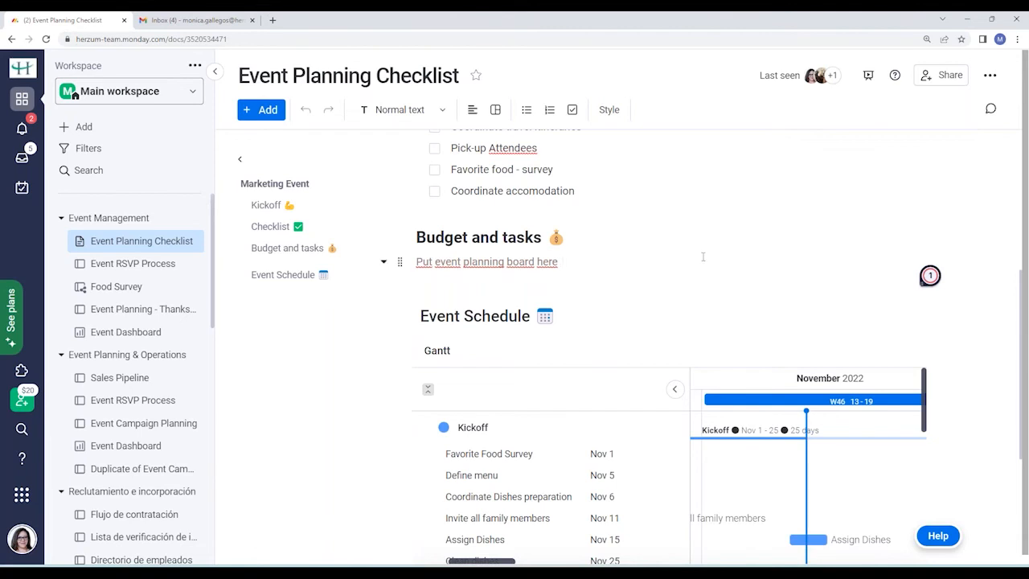
scroll(680, 255, down, 3)
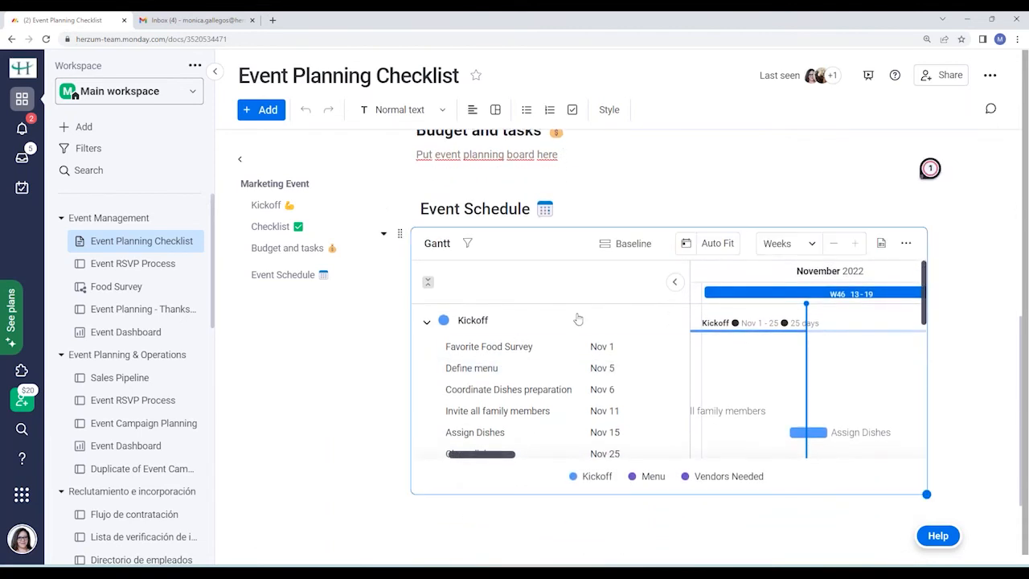
scroll(706, 216, up, 6)
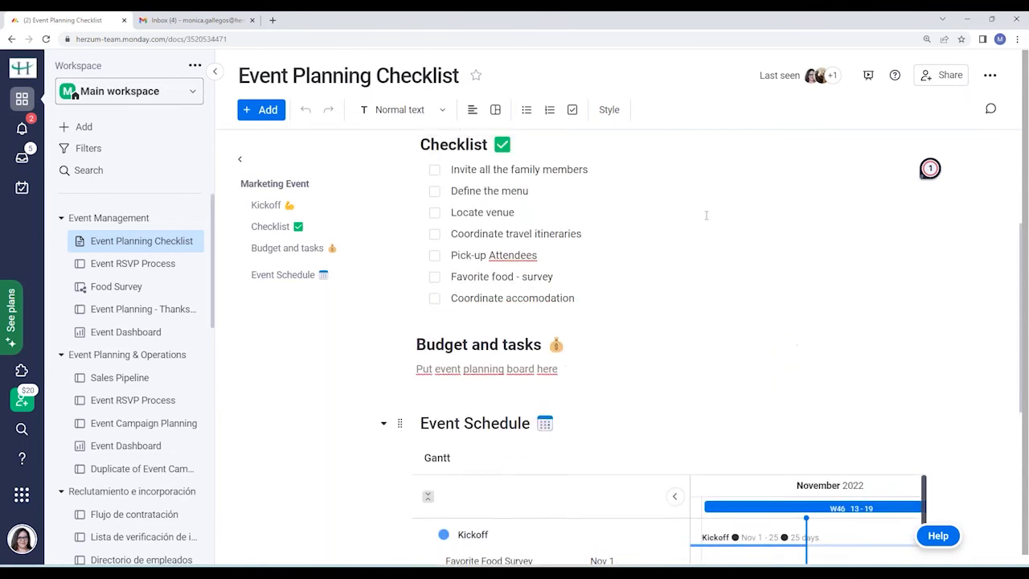
scroll(706, 216, up, 5)
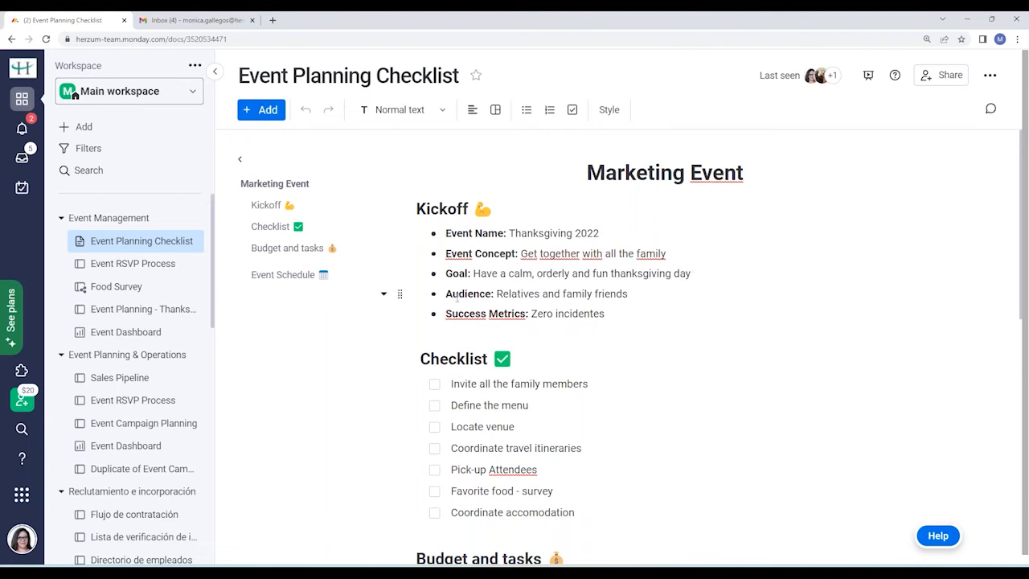
Open the Food Survey board's Form view and scroll through its dish, dessert and restriction questions.
click(147, 286)
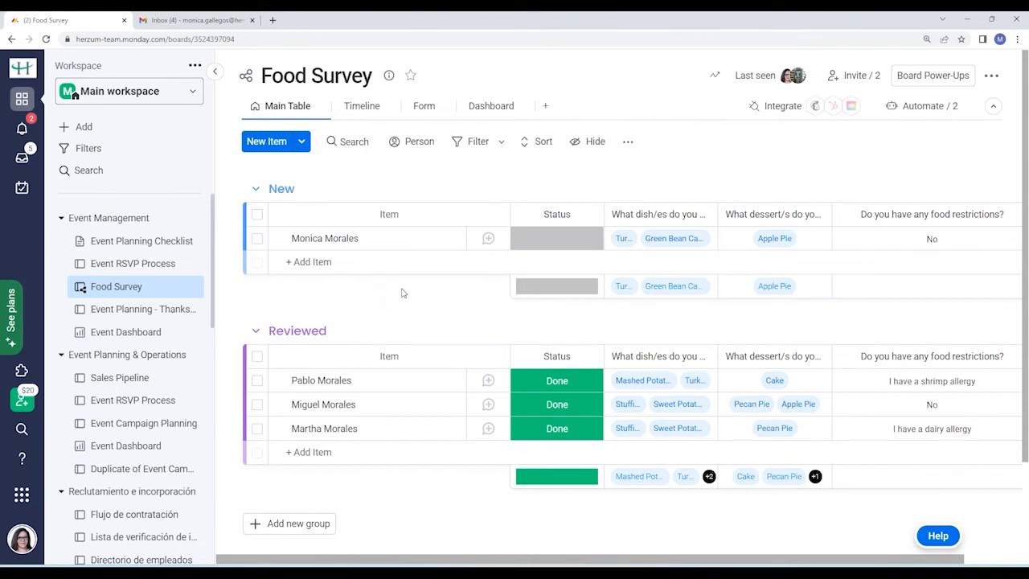
click(424, 107)
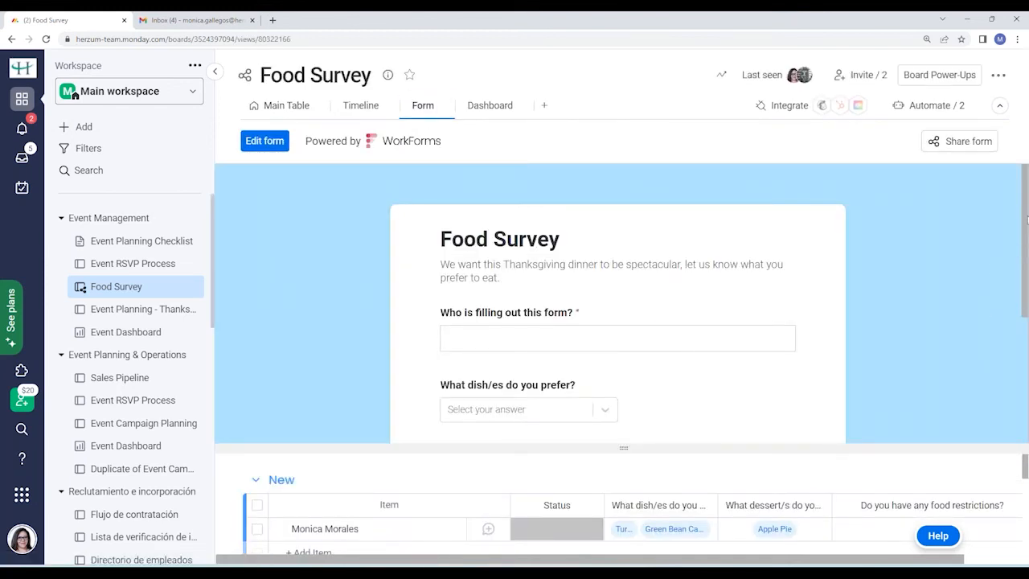
drag(1027, 223, 1026, 266)
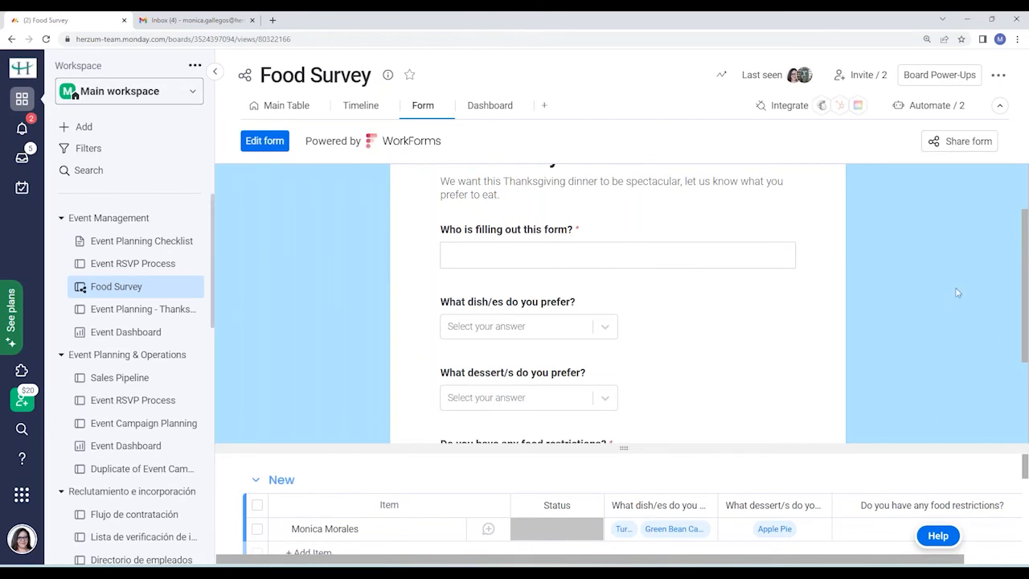
drag(1026, 239, 1002, 179)
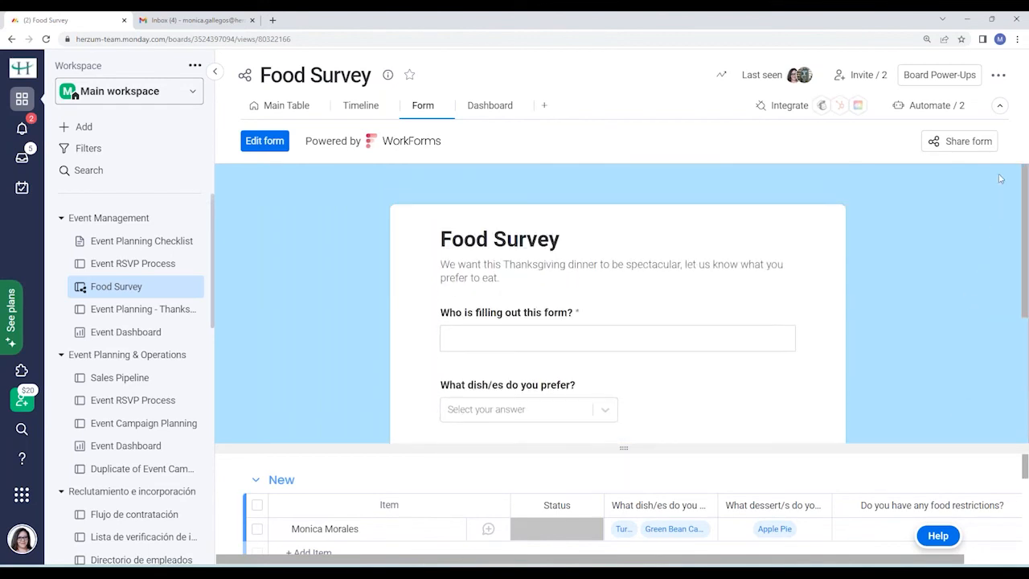
Copy the Food Survey form's public link from the Share form Publish options, then close the dialog.
click(968, 143)
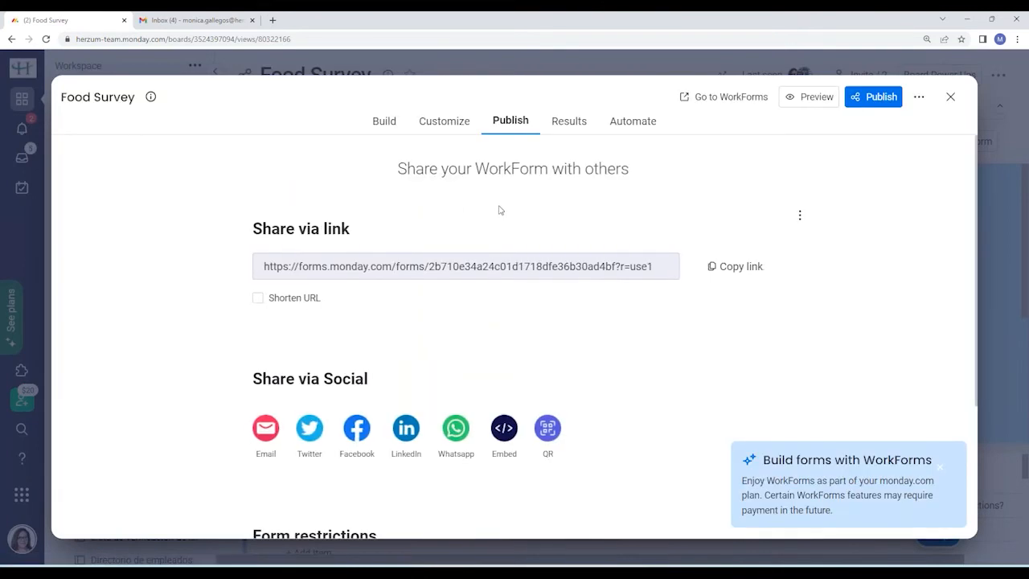
scroll(501, 212, down, 1)
scroll(412, 310, down, 1)
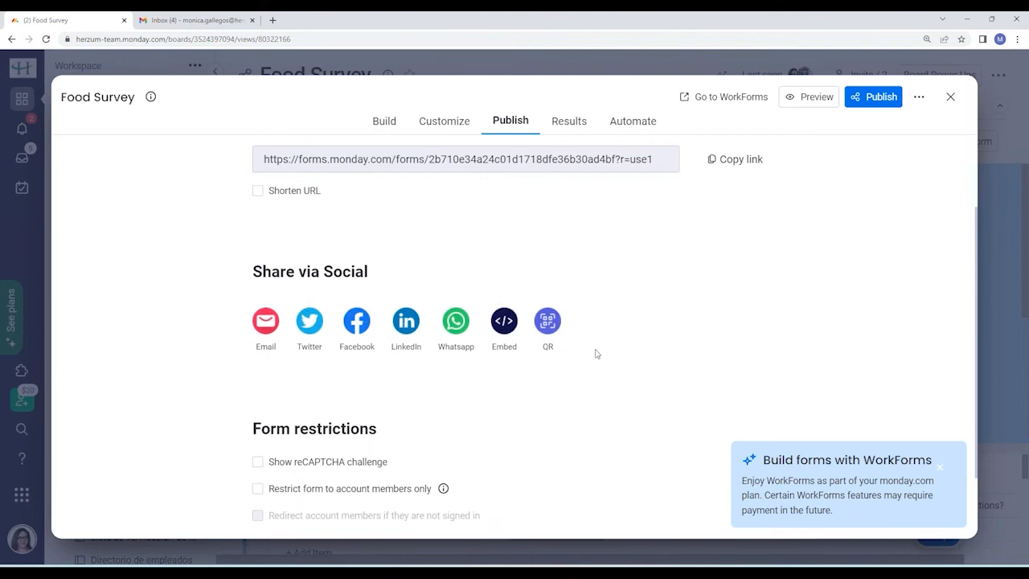
scroll(696, 324, down, 1)
scroll(697, 324, up, 1)
scroll(697, 324, down, 1)
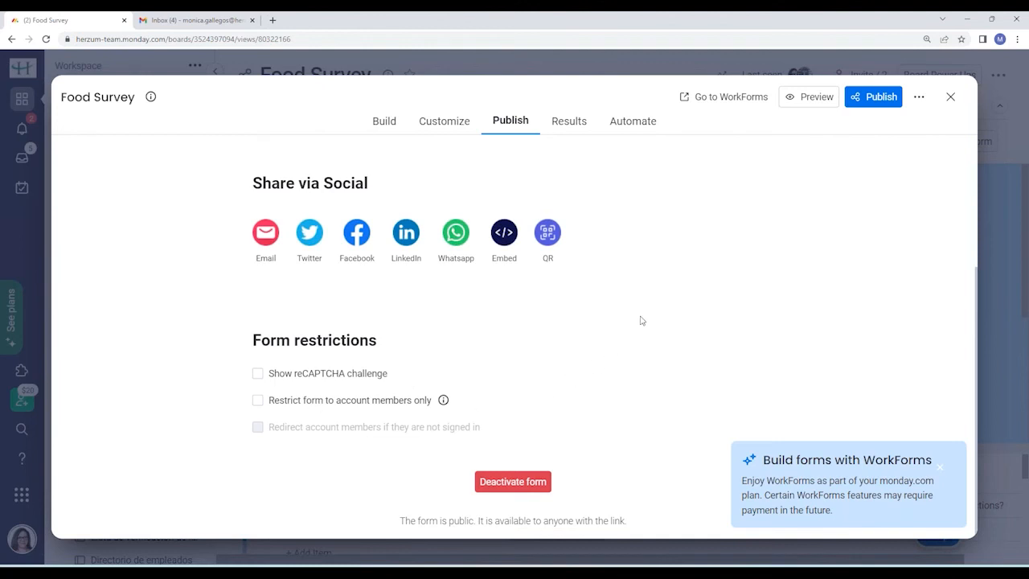
scroll(641, 320, up, 3)
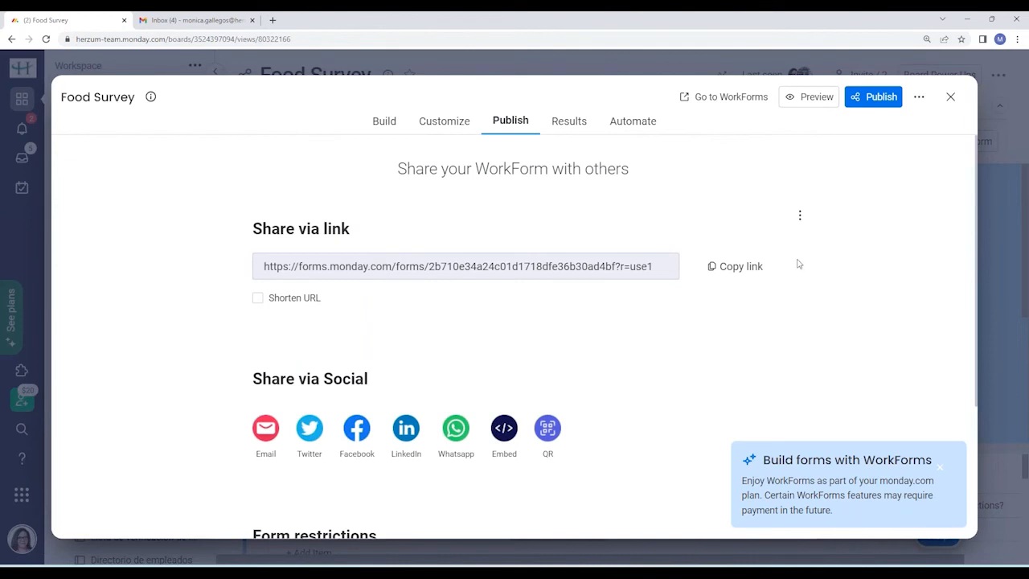
click(730, 274)
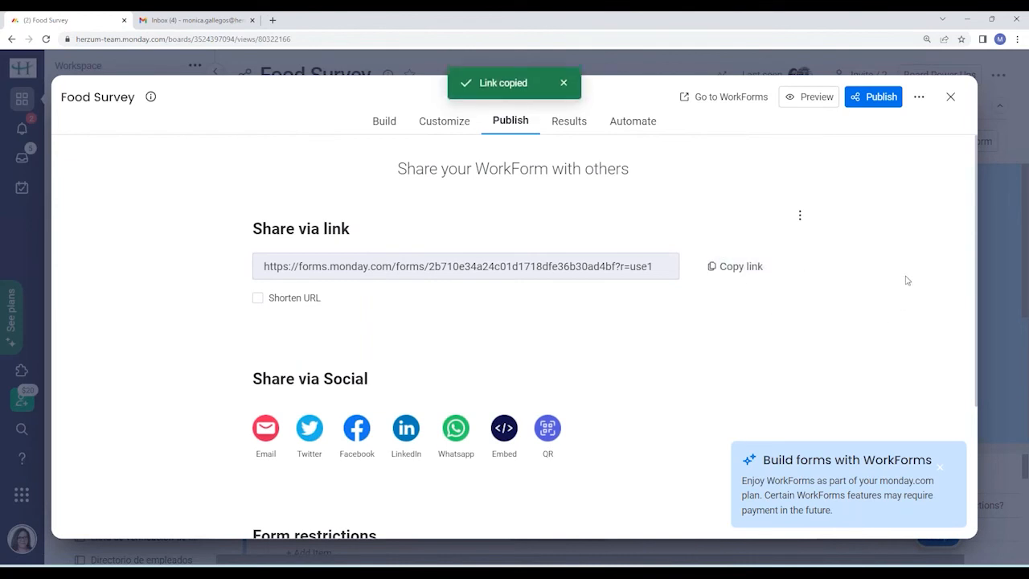
click(951, 97)
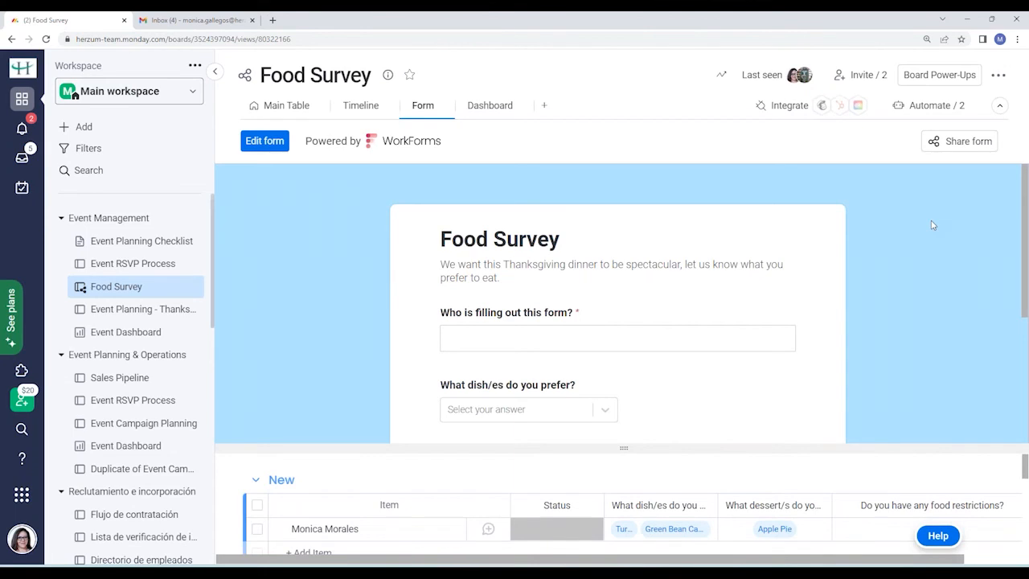
scroll(932, 225, down, 2)
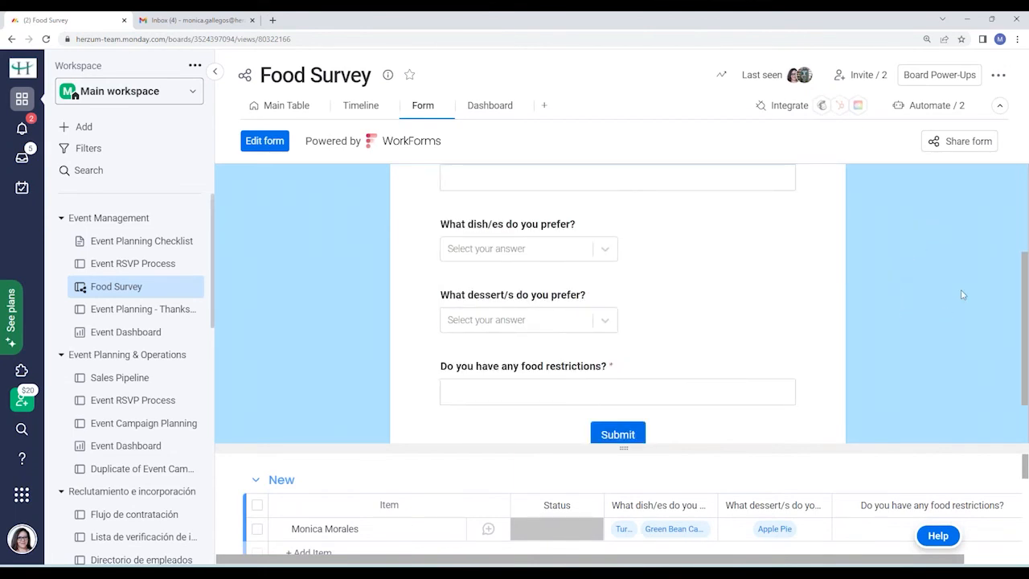
Back on the Main Table, set the second New response's status to Done.
click(287, 106)
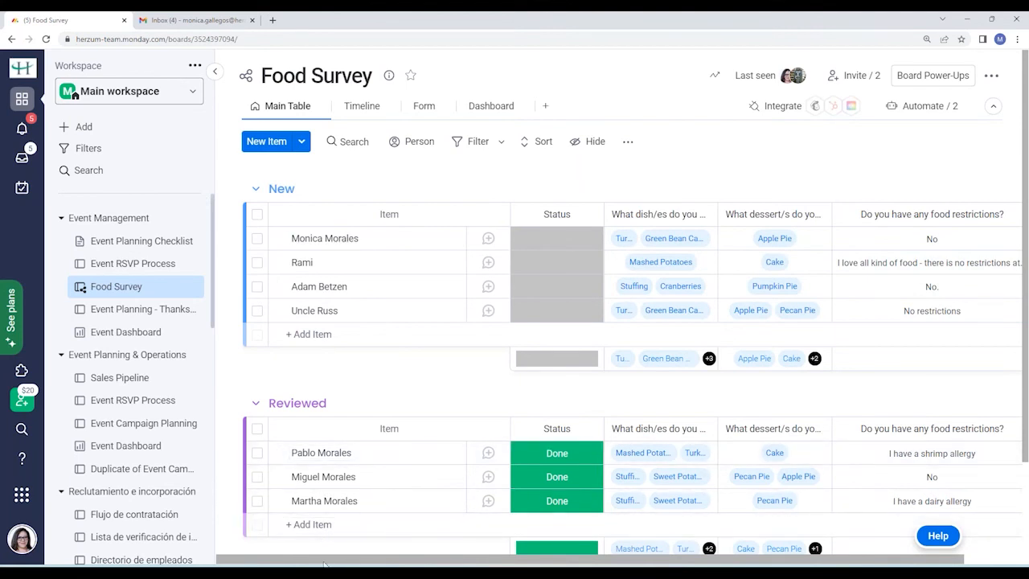
drag(325, 561, 294, 554)
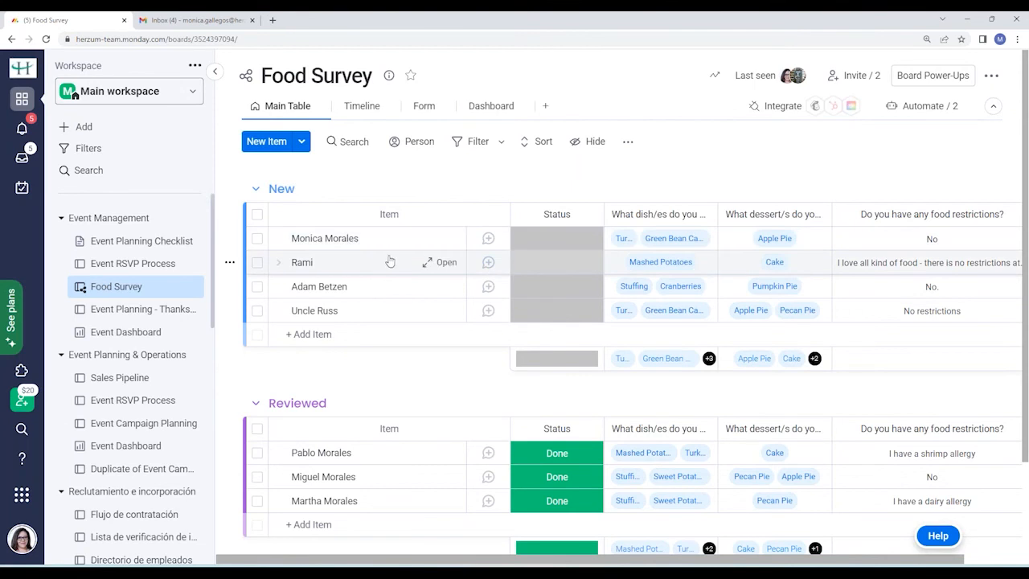
click(553, 267)
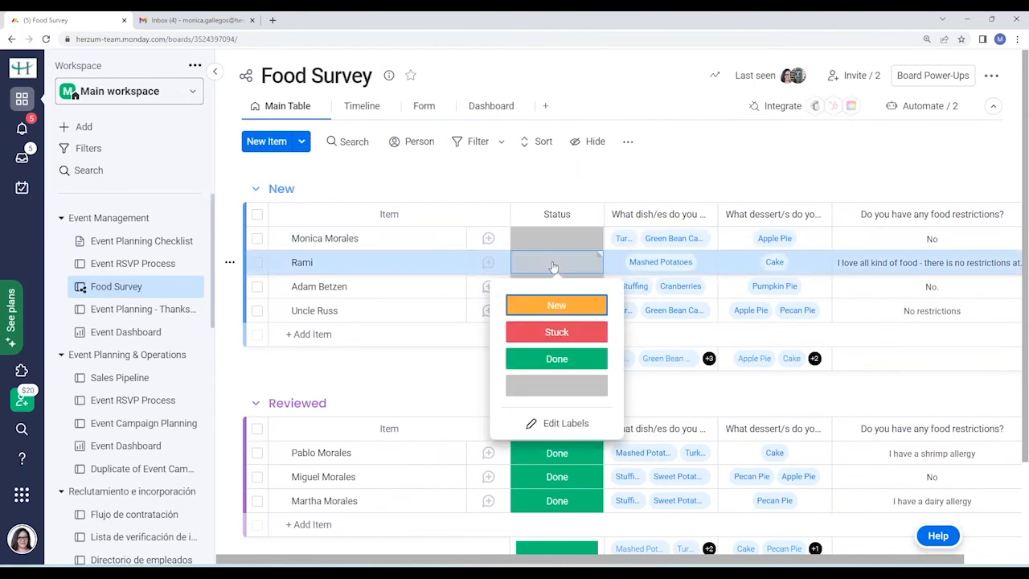
click(550, 358)
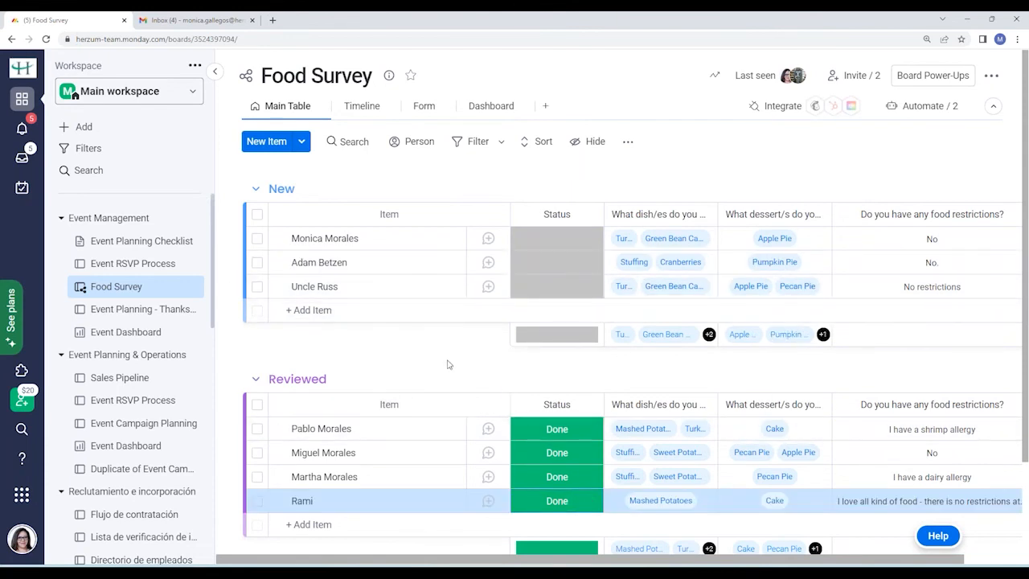
scroll(450, 367, down, 2)
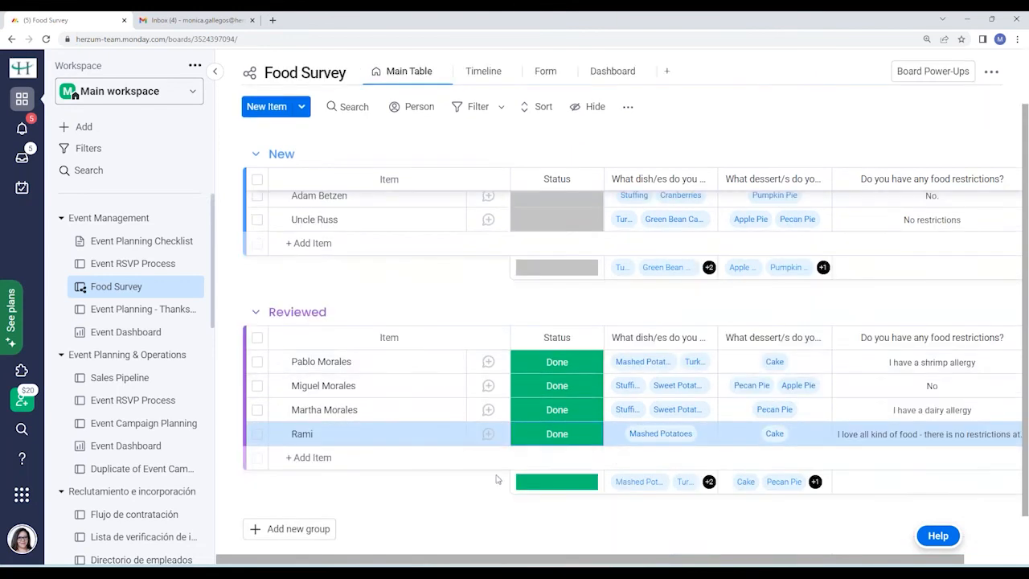
scroll(471, 361, up, 2)
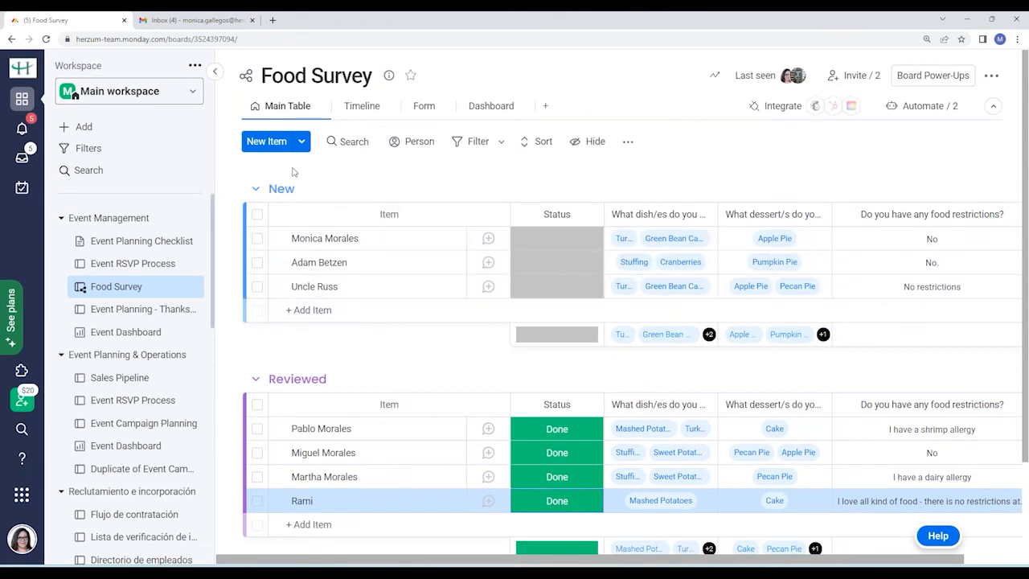
Switch to the Dashboard and scroll through the dish, dessert and Food Restrictions widgets.
click(490, 107)
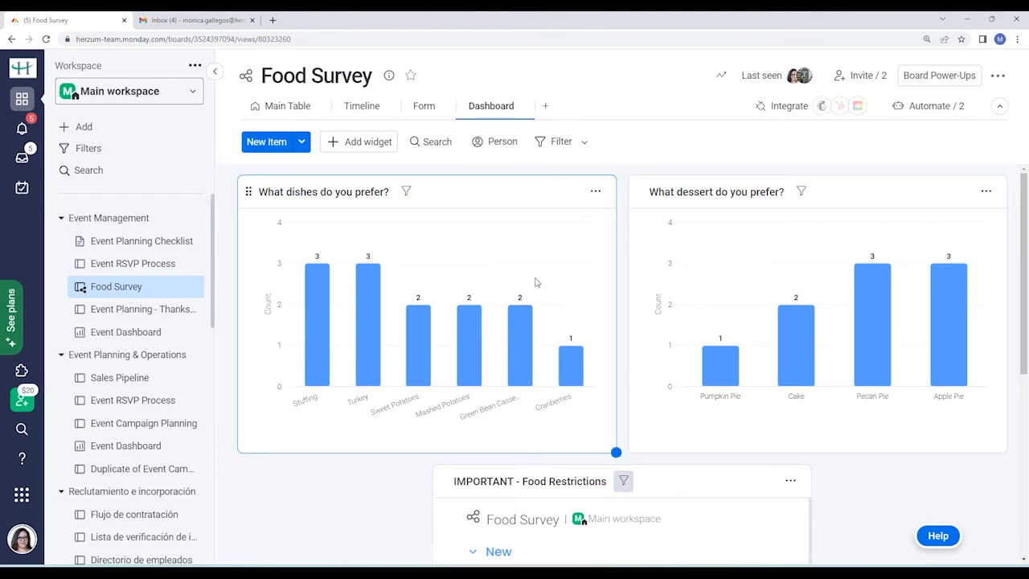
scroll(537, 283, down, 2)
scroll(538, 283, up, 2)
scroll(540, 278, down, 1)
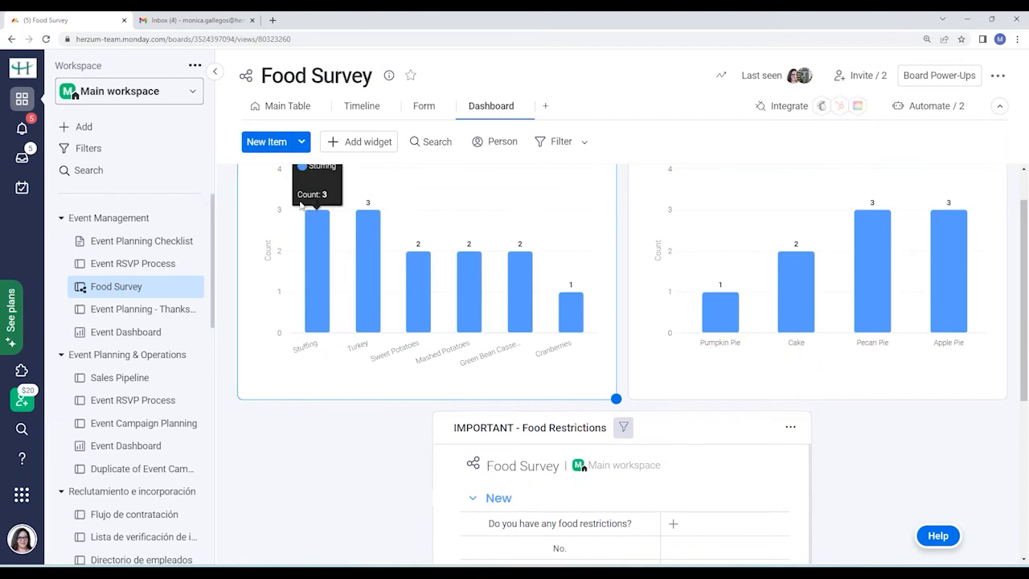
mouse_move(367, 218)
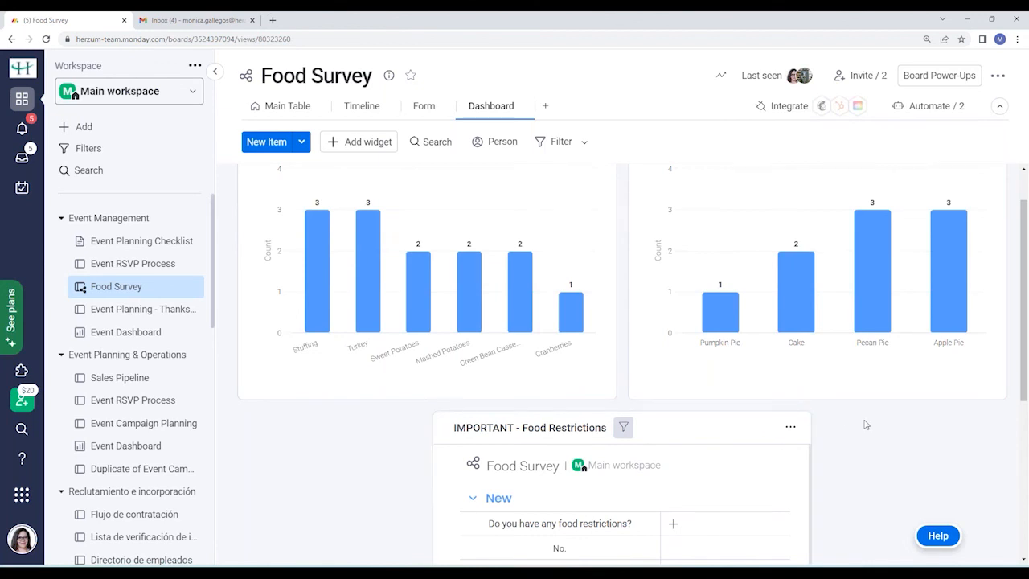
scroll(867, 425, down, 2)
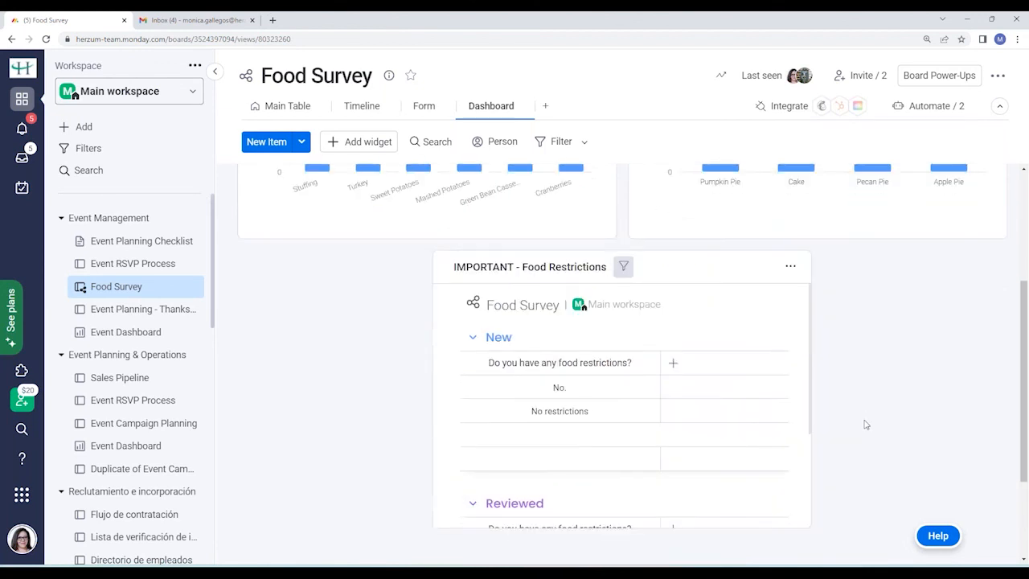
scroll(866, 425, up, 3)
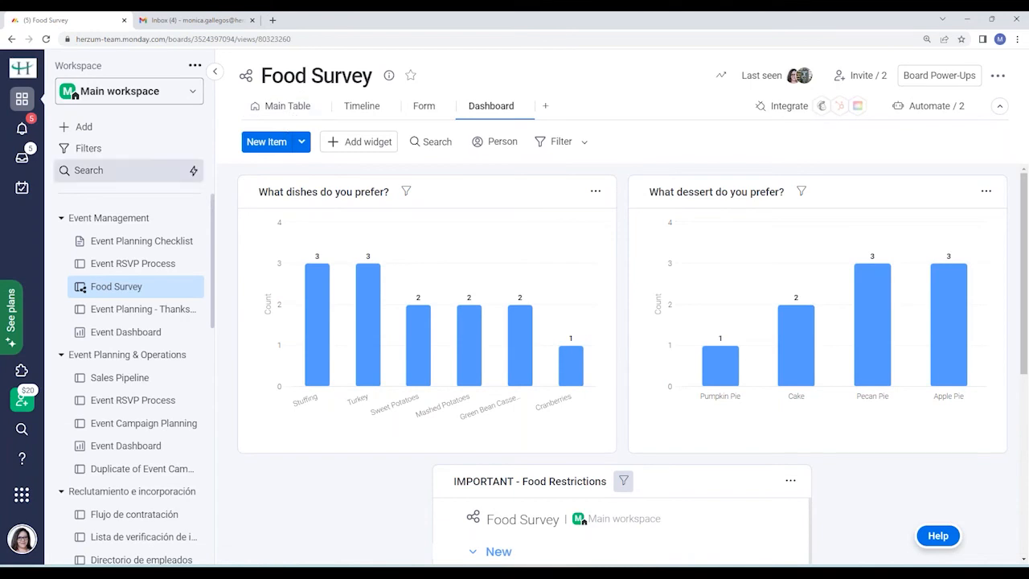
click(142, 263)
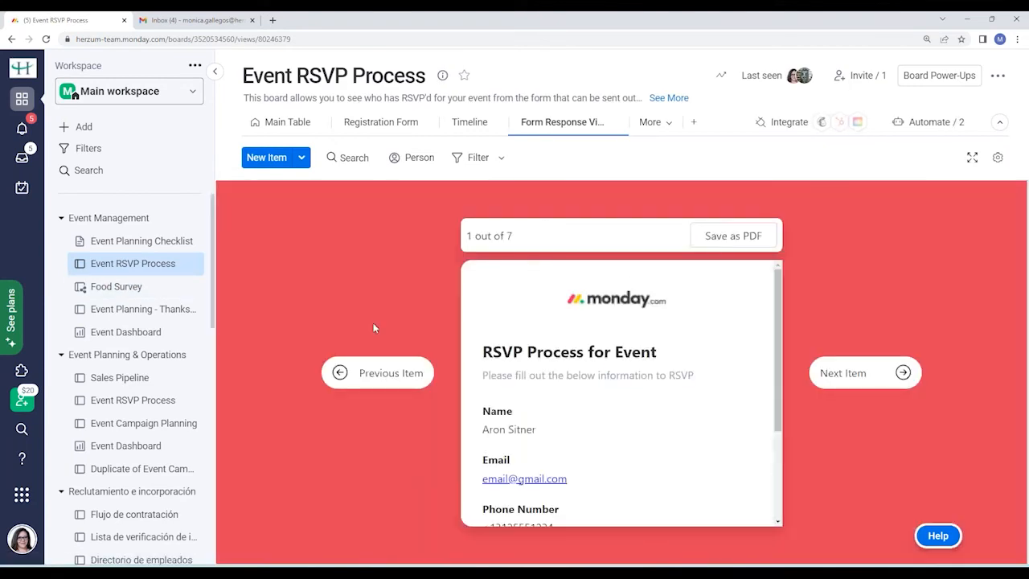
click(288, 122)
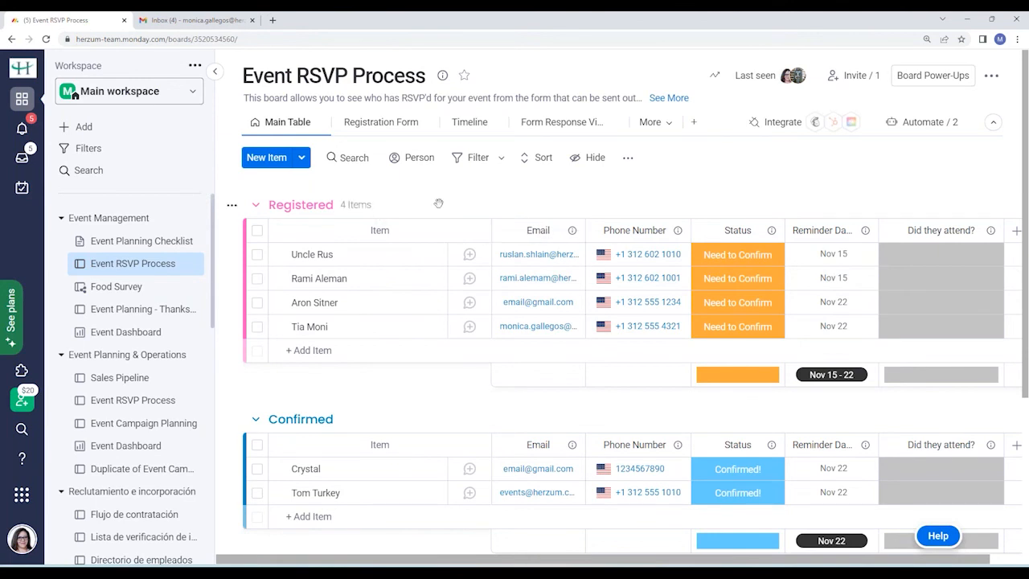
scroll(443, 206, down, 1)
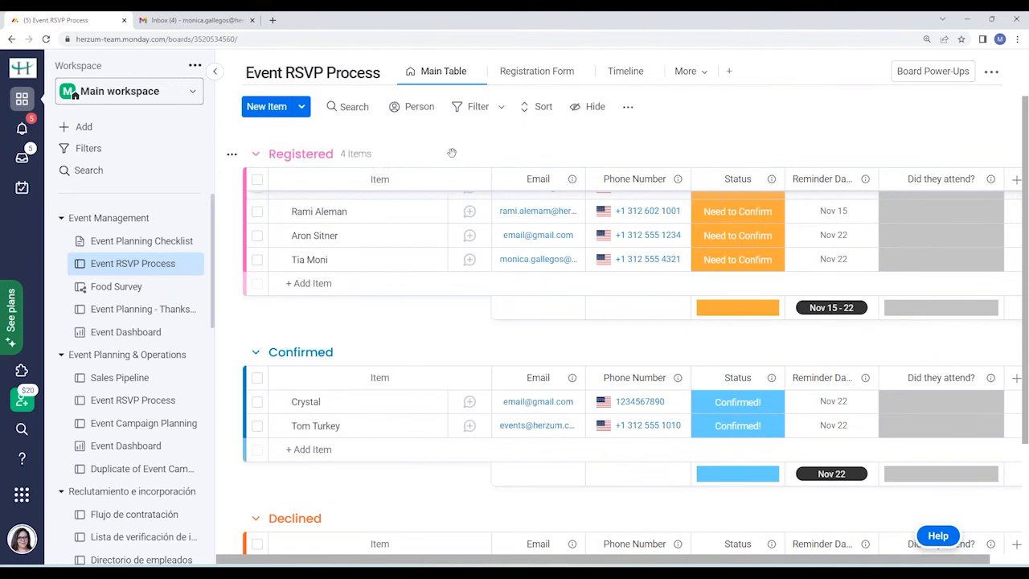
scroll(414, 338, down, 2)
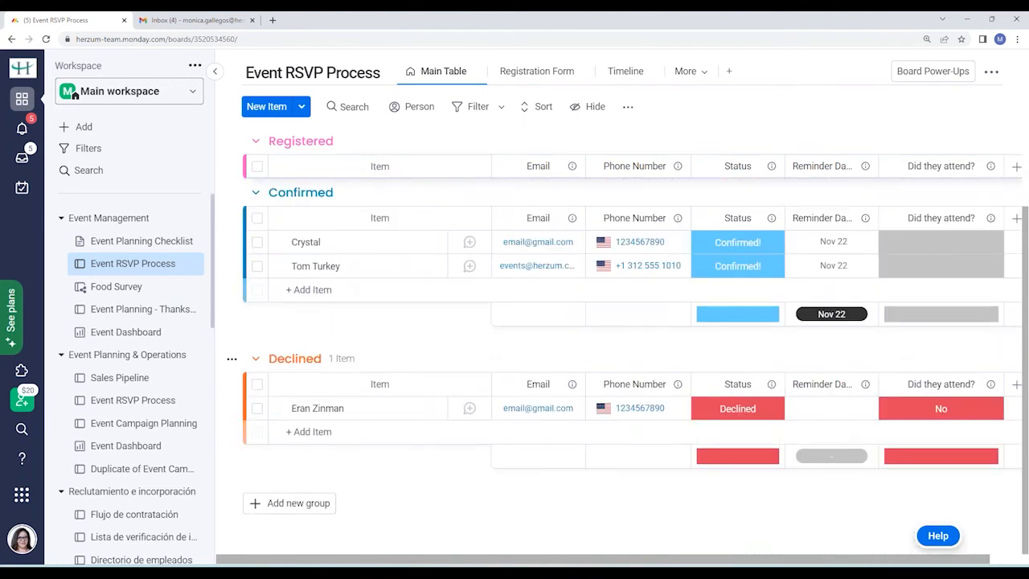
scroll(434, 347, up, 3)
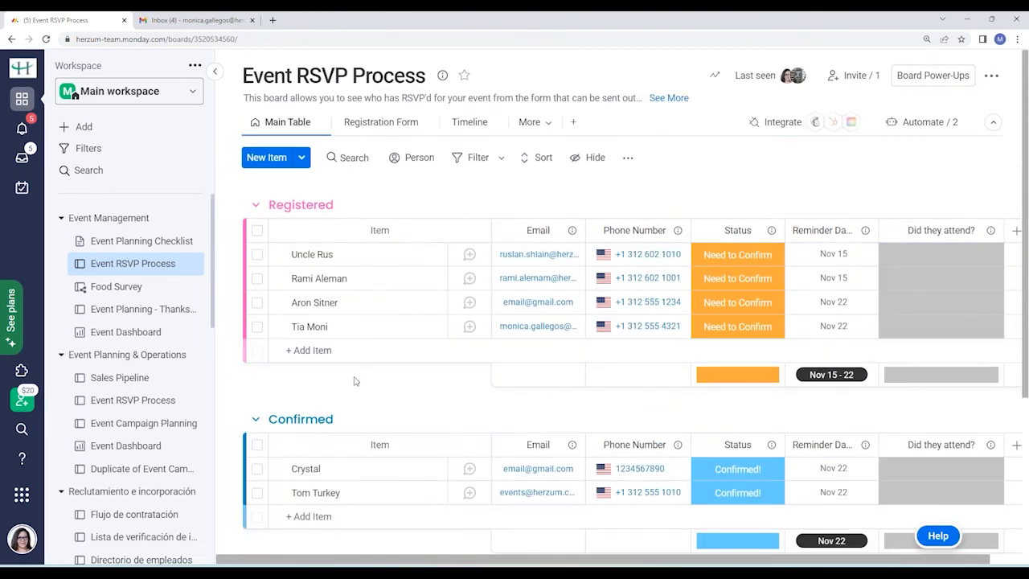
Start an Import Items upload of the monday-Upload-Invites spreadsheet from the Documents folder.
click(303, 159)
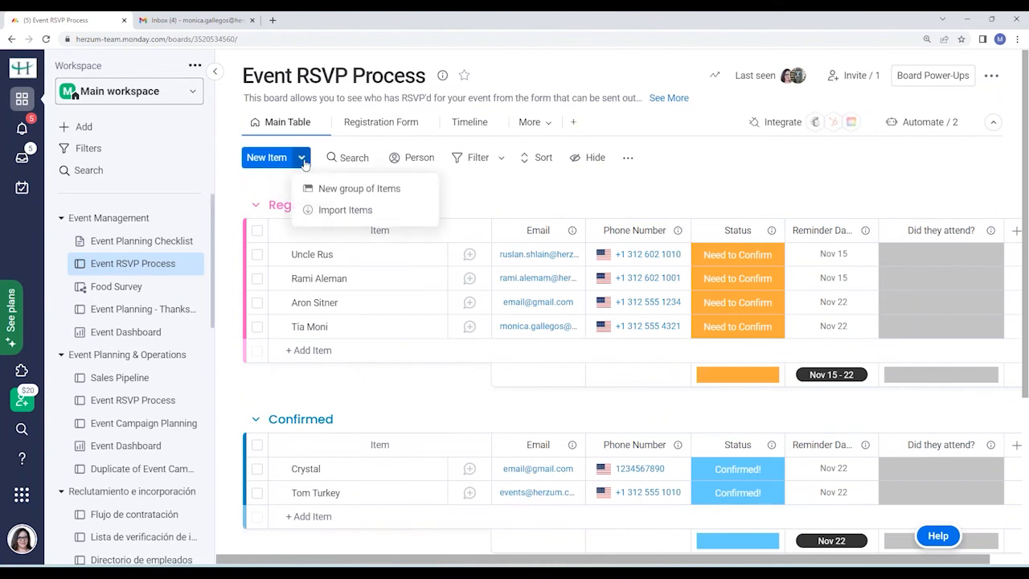
click(333, 212)
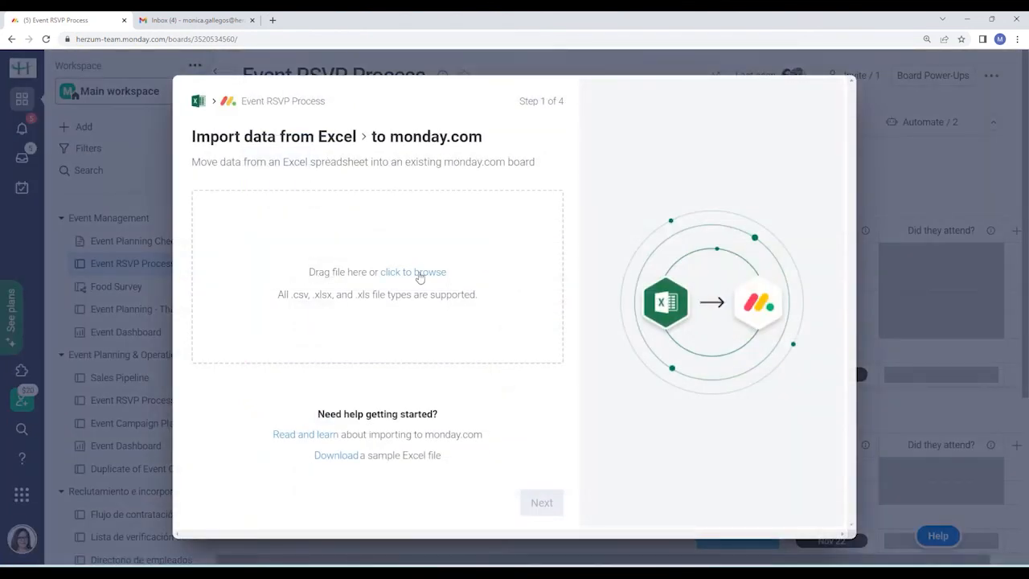
click(413, 271)
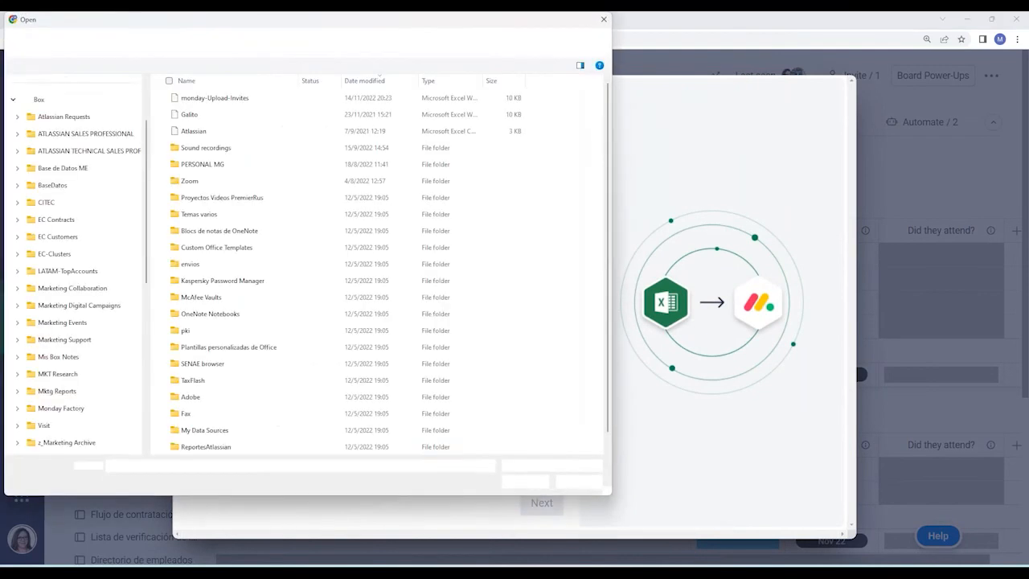
click(82, 253)
click(233, 99)
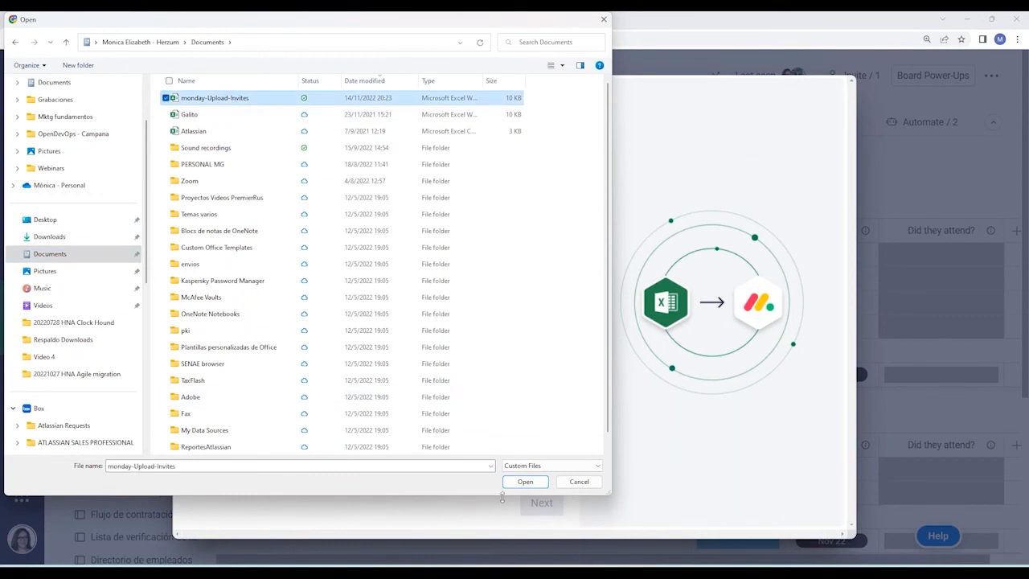
click(525, 482)
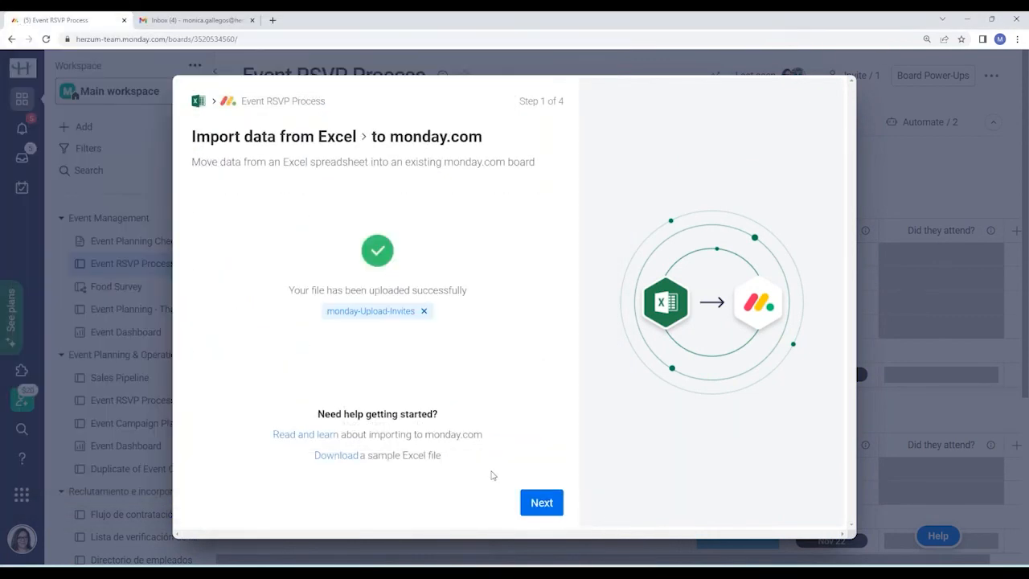
click(553, 509)
Map Name as the item name, keep the column mapping, add duplicates as new items, and import.
click(347, 220)
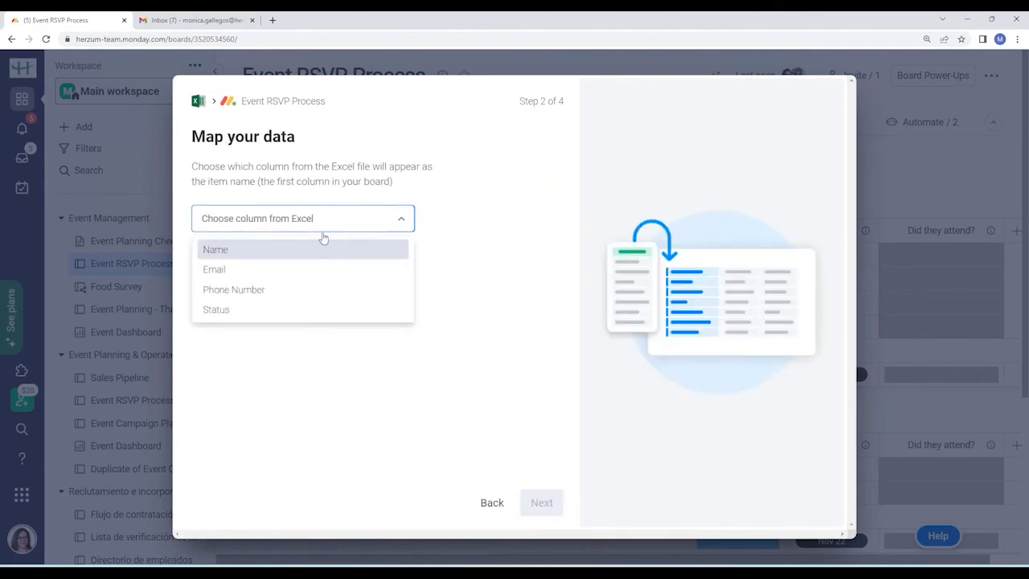
click(308, 251)
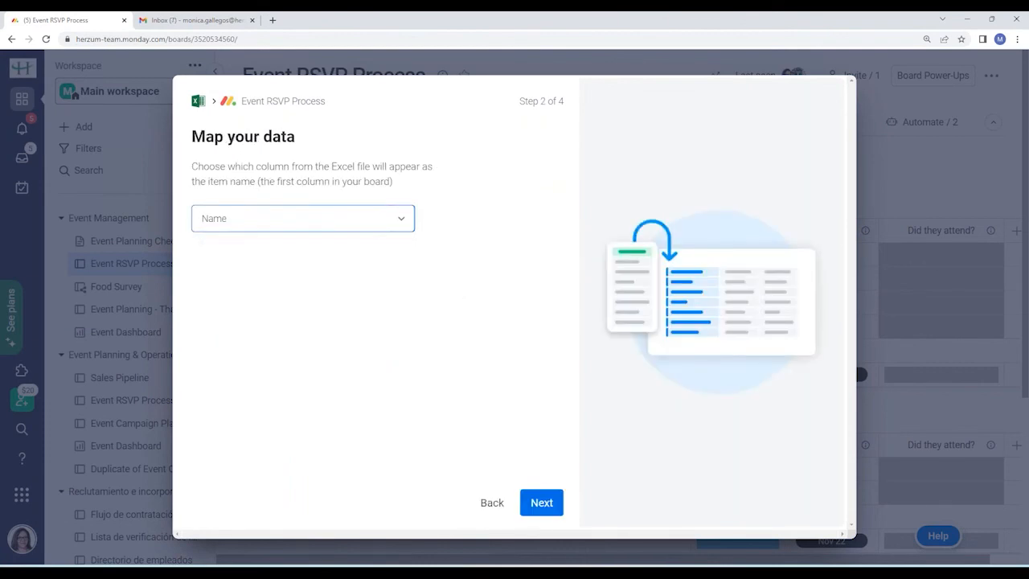
click(544, 505)
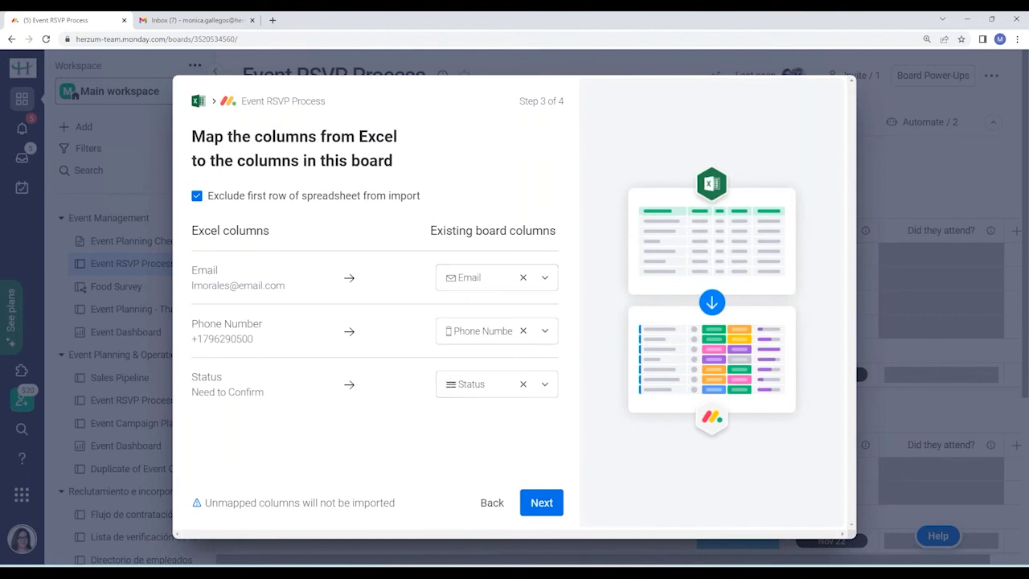
click(542, 504)
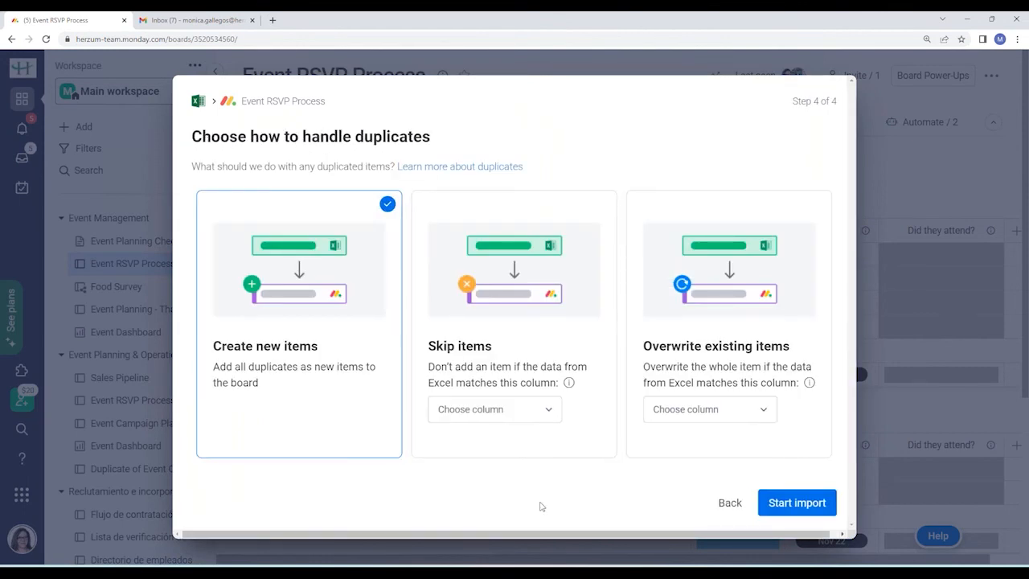
click(495, 412)
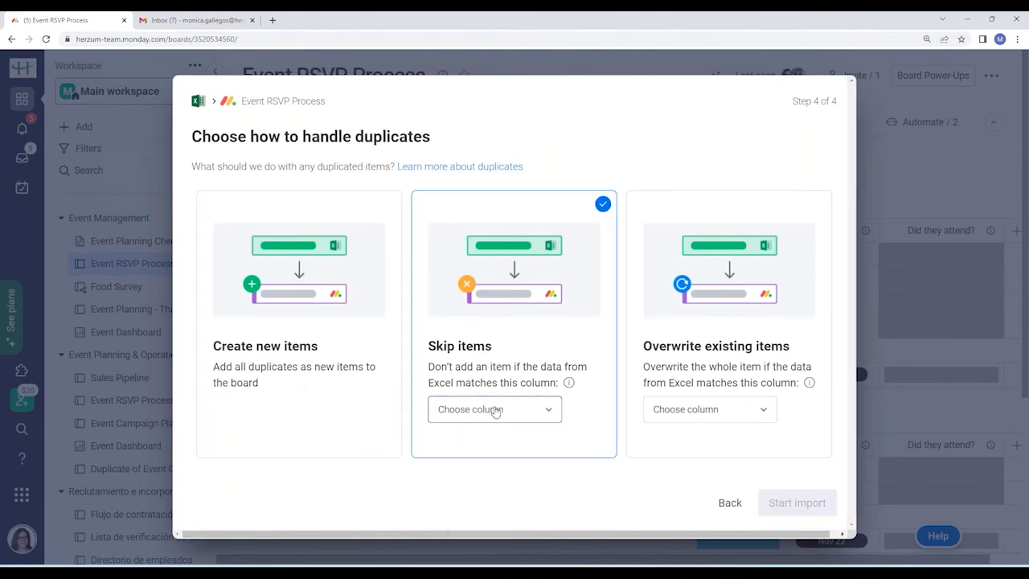
click(495, 412)
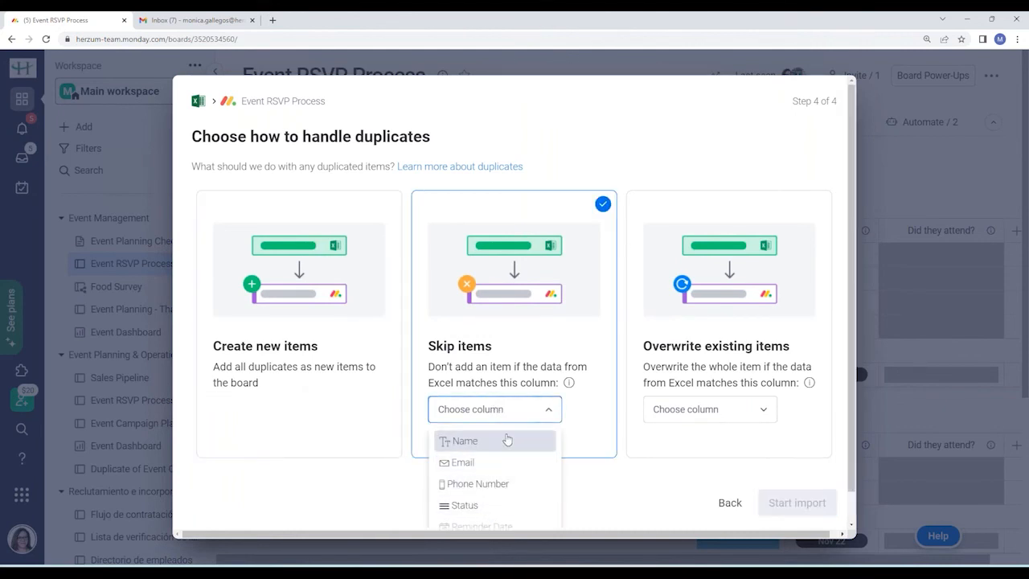
click(633, 481)
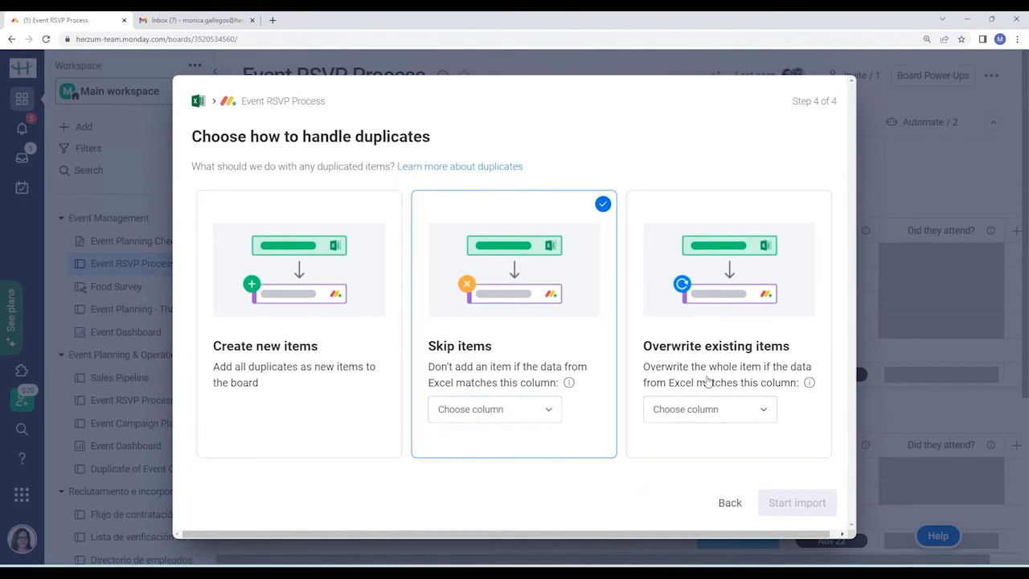
click(356, 352)
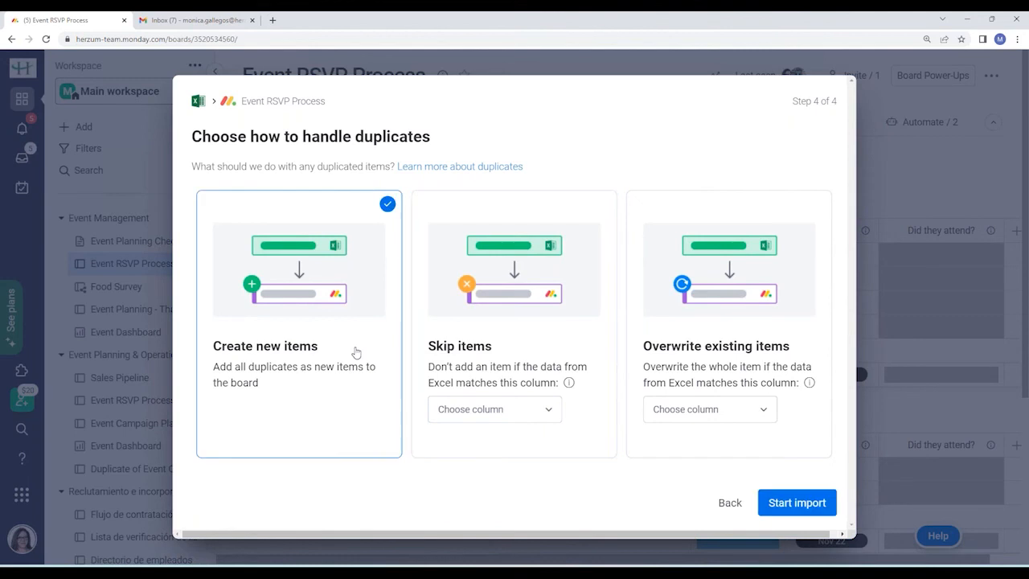
click(795, 504)
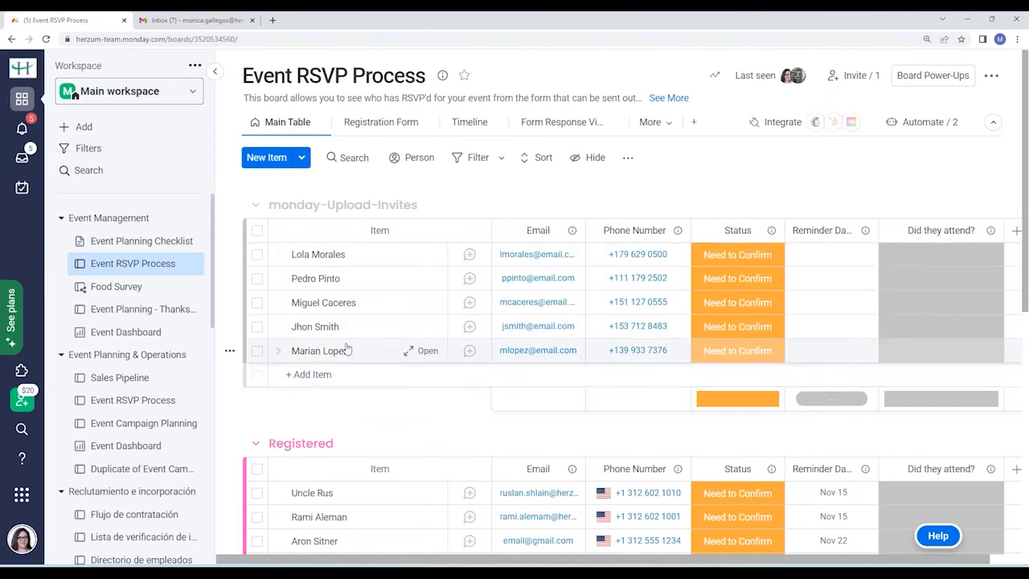
Select all five imported invitees with the group checkbox, then deselect them.
click(257, 231)
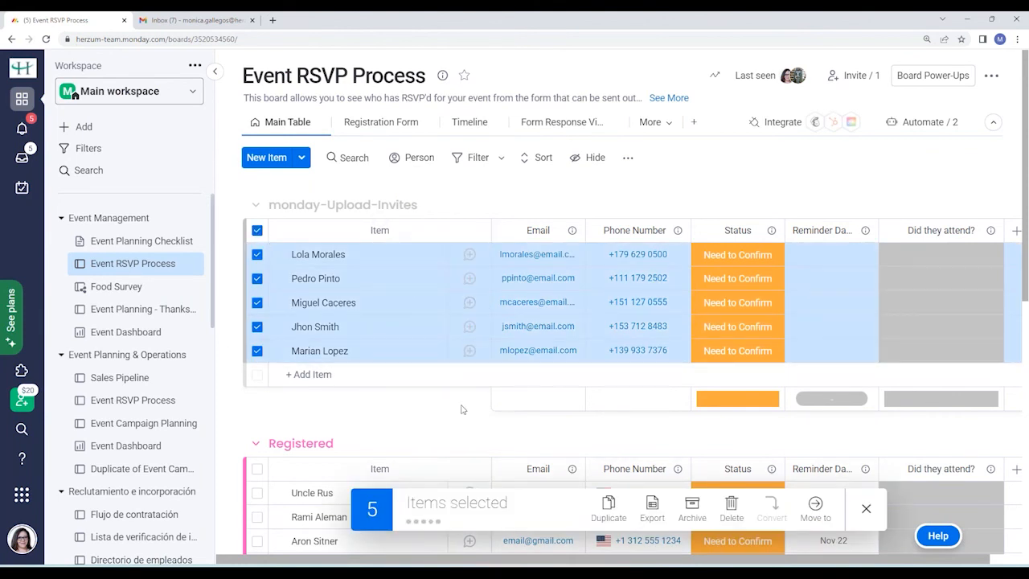
click(867, 510)
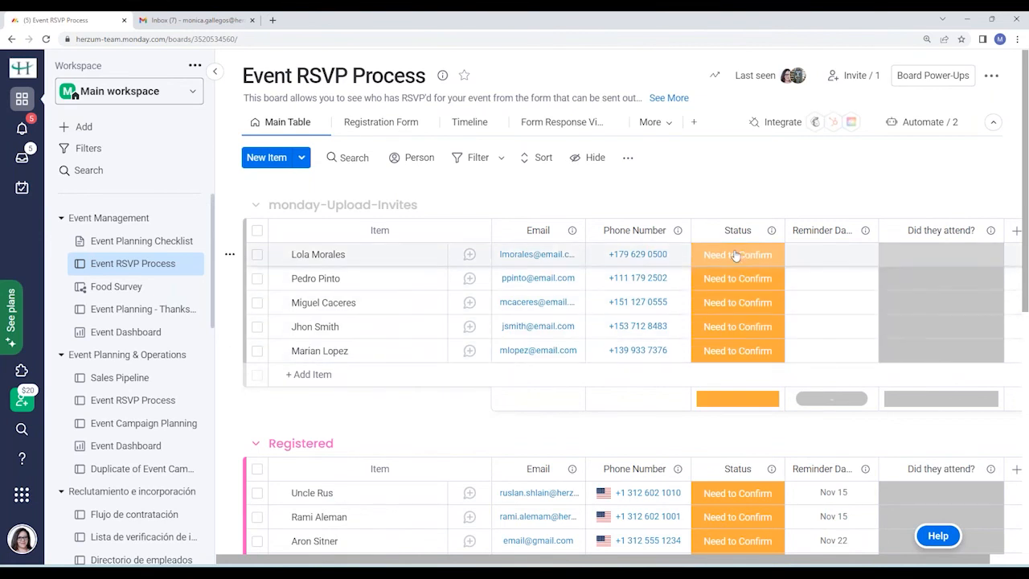
Inspect the Status-to-Confirmed automation, browse the Automations Center's custom section, then close automations unchanged.
click(930, 123)
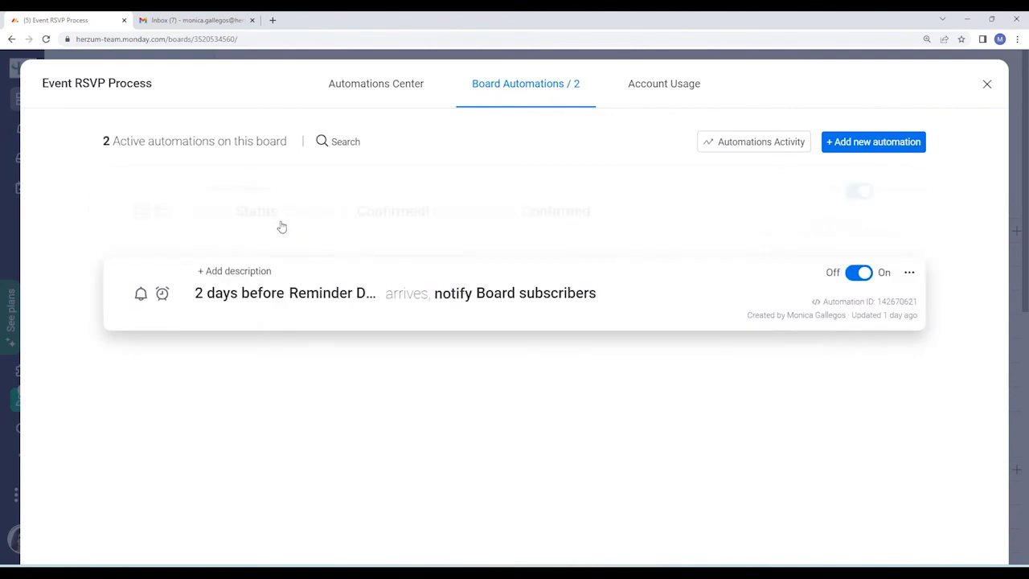
click(286, 224)
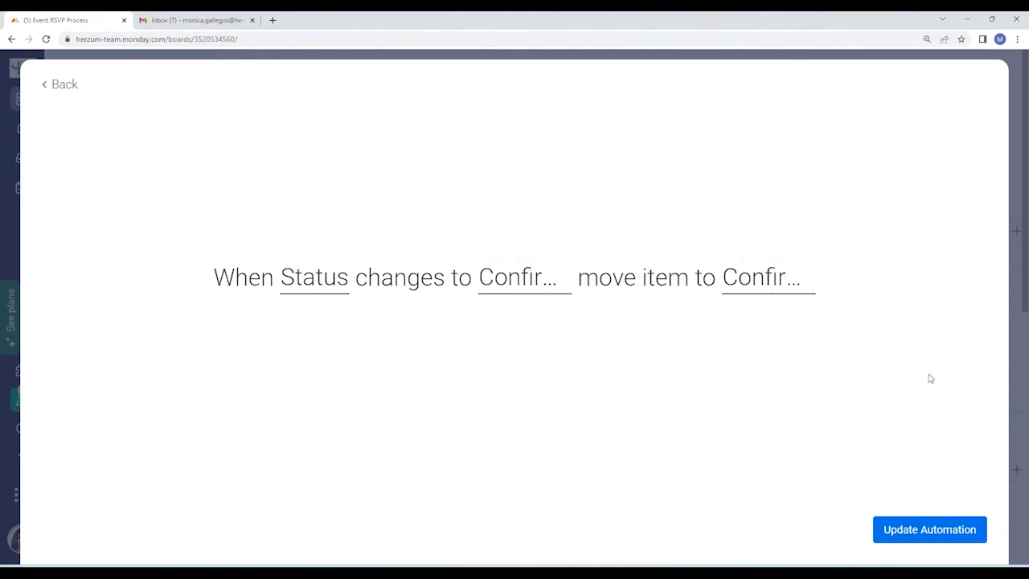
click(60, 84)
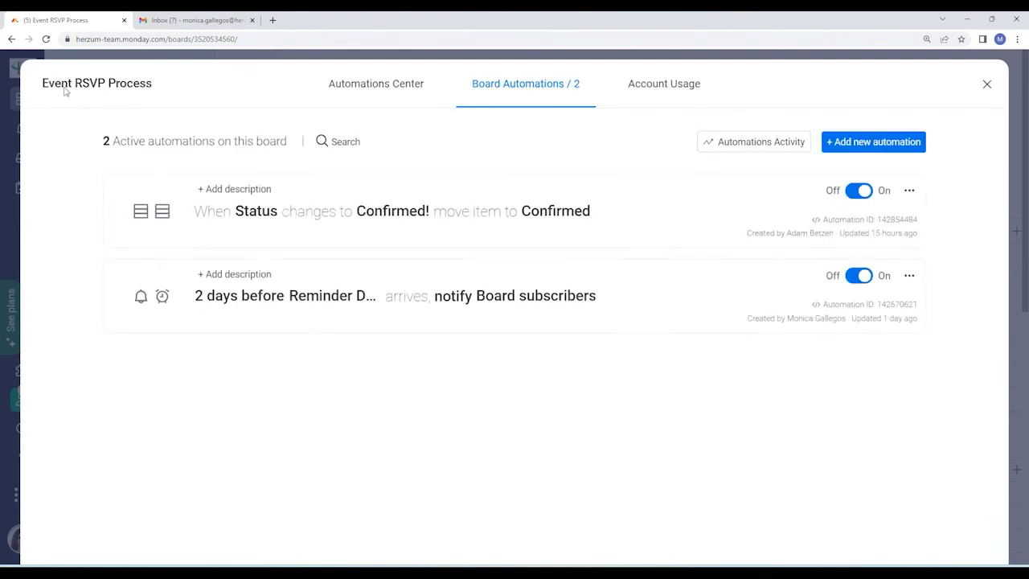
click(394, 90)
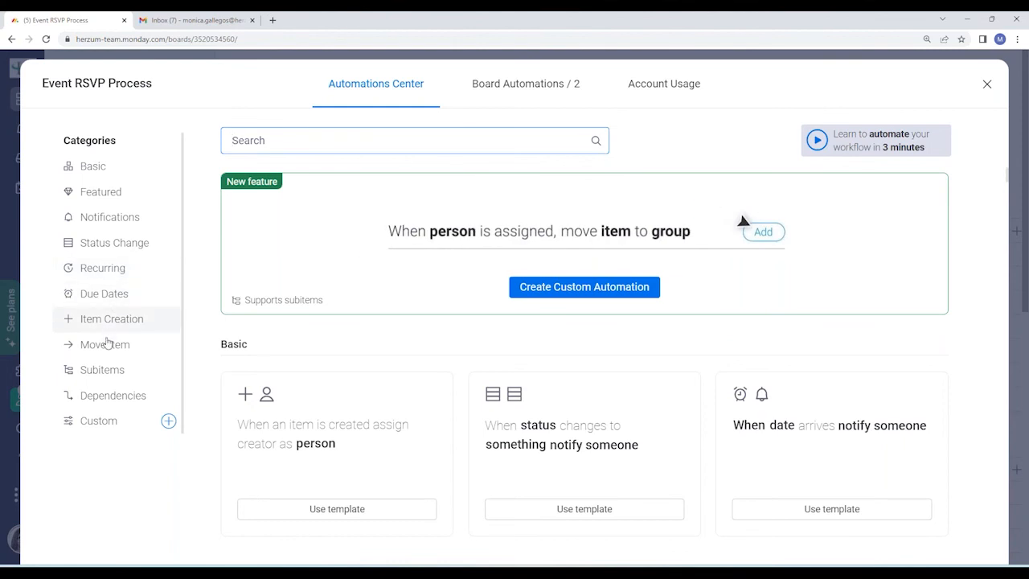
click(101, 426)
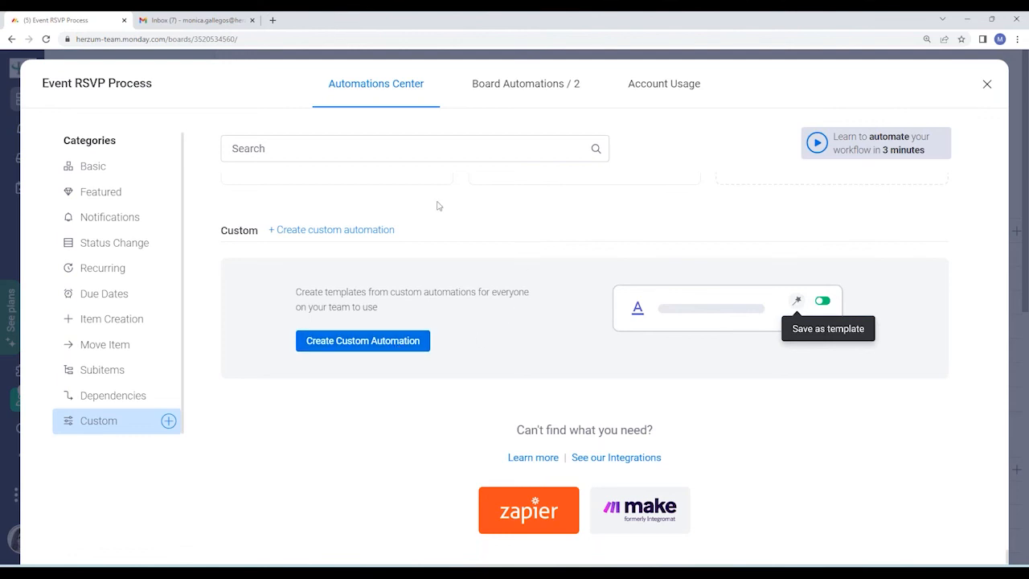
click(515, 83)
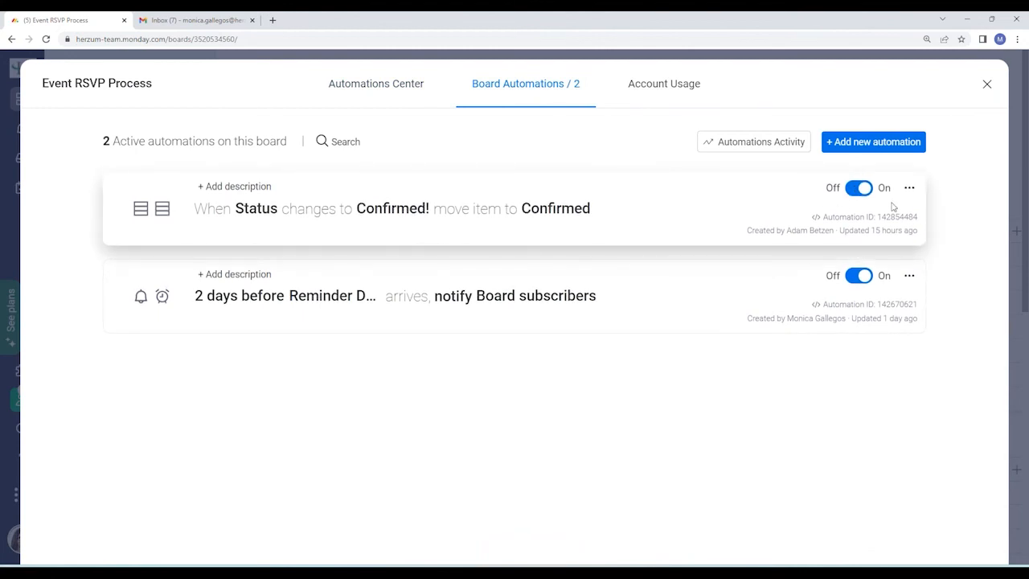
click(988, 85)
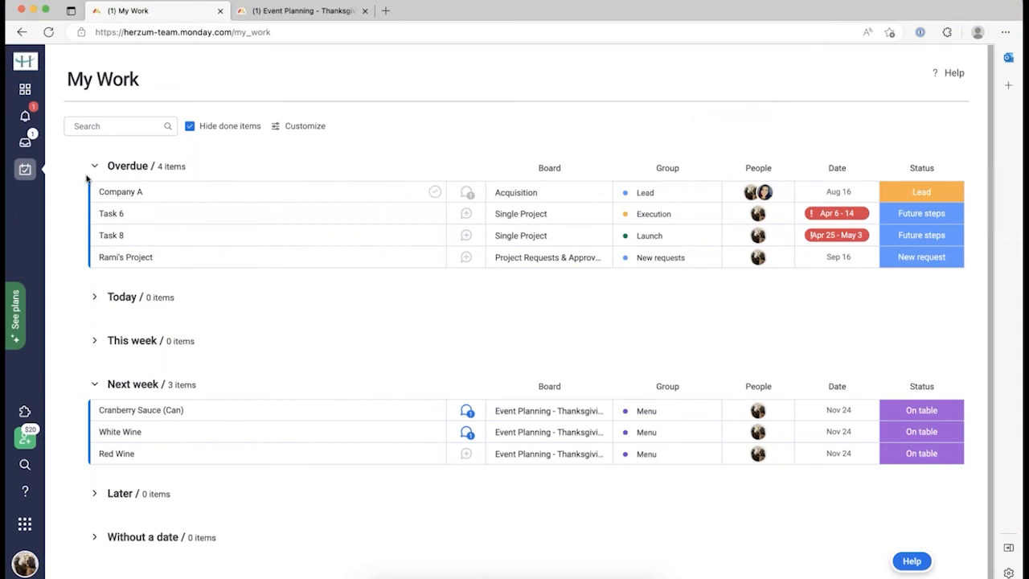
Open the White Wine mention from notifications, then view the mentions Inbox.
click(32, 117)
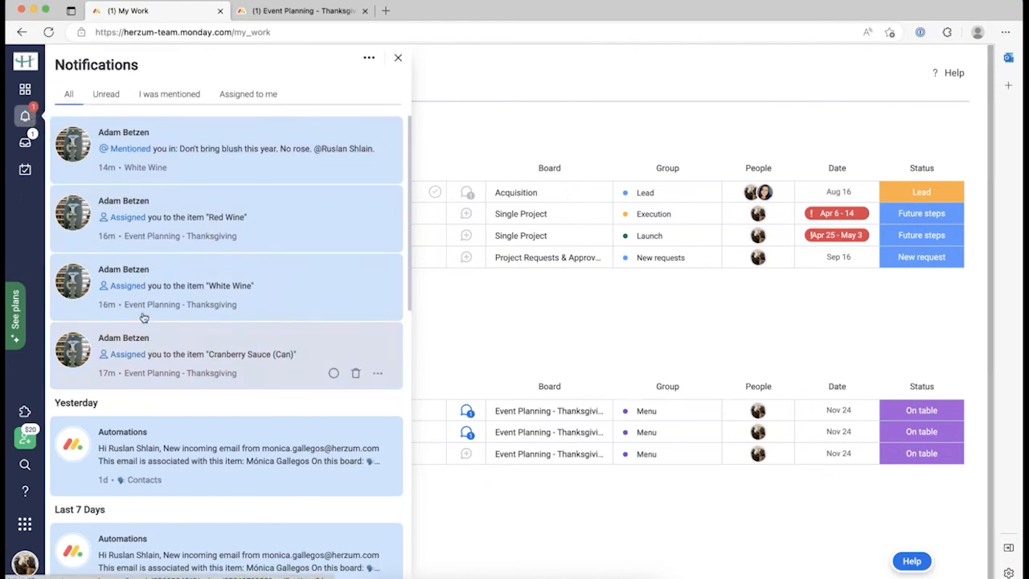
click(172, 156)
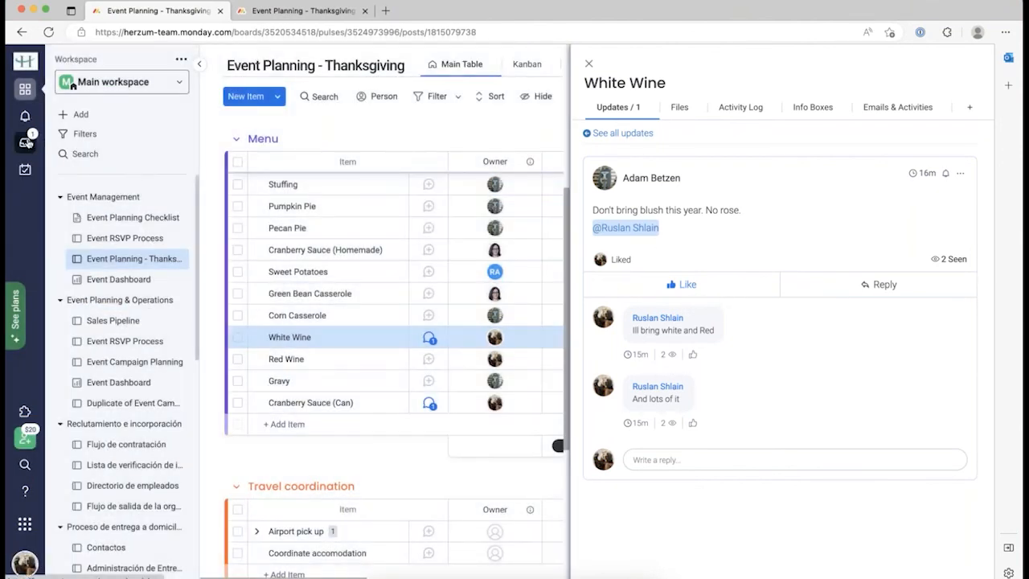
click(26, 142)
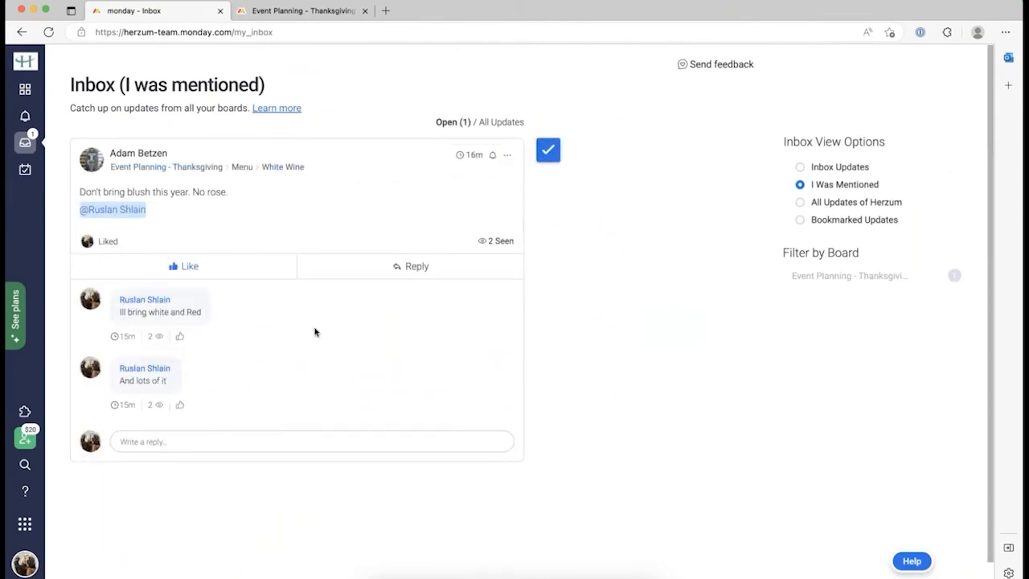
Reply 'Lota and lots' to the White Wine update, then switch to the Outlook desktop.
drag(234, 193, 79, 191)
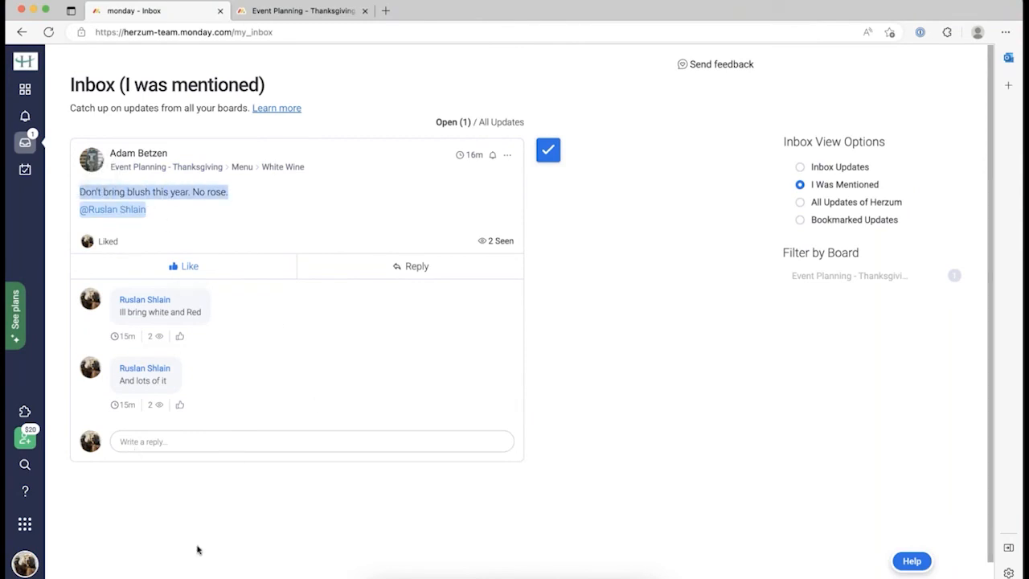
click(220, 443)
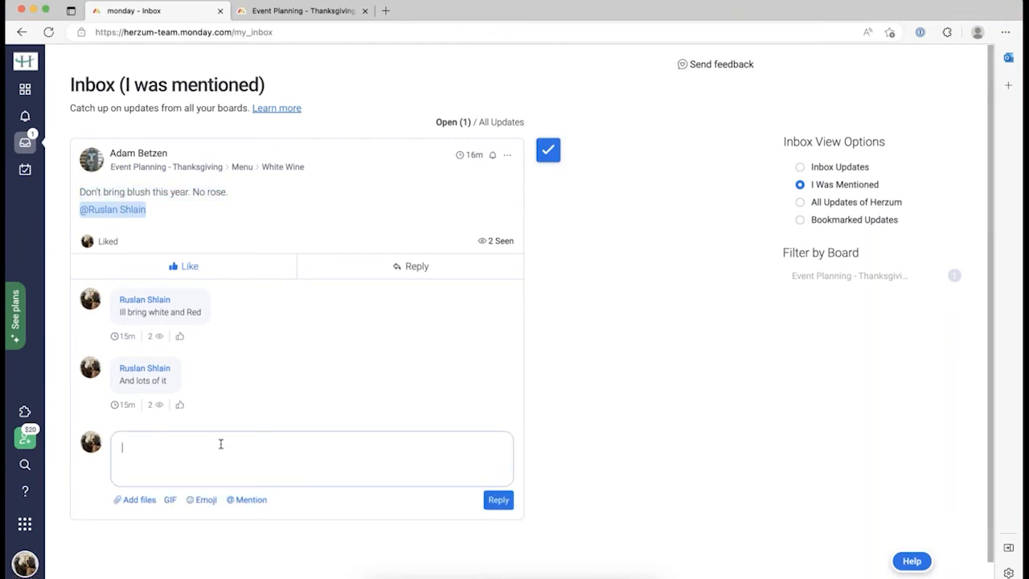
text(Loo)
key(BackSpace)
text(ta and lots)
click(497, 504)
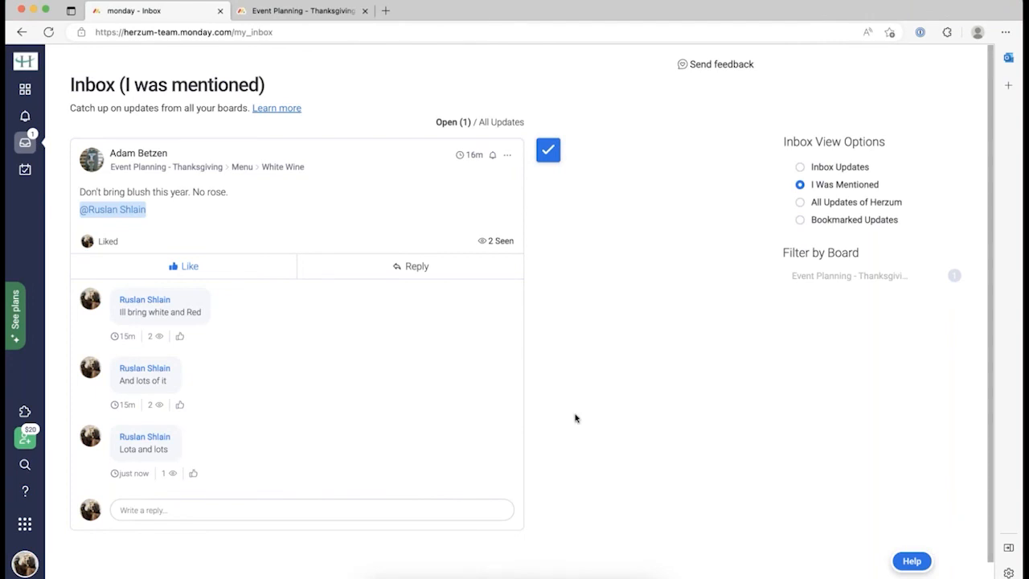
key(ctrl+Right)
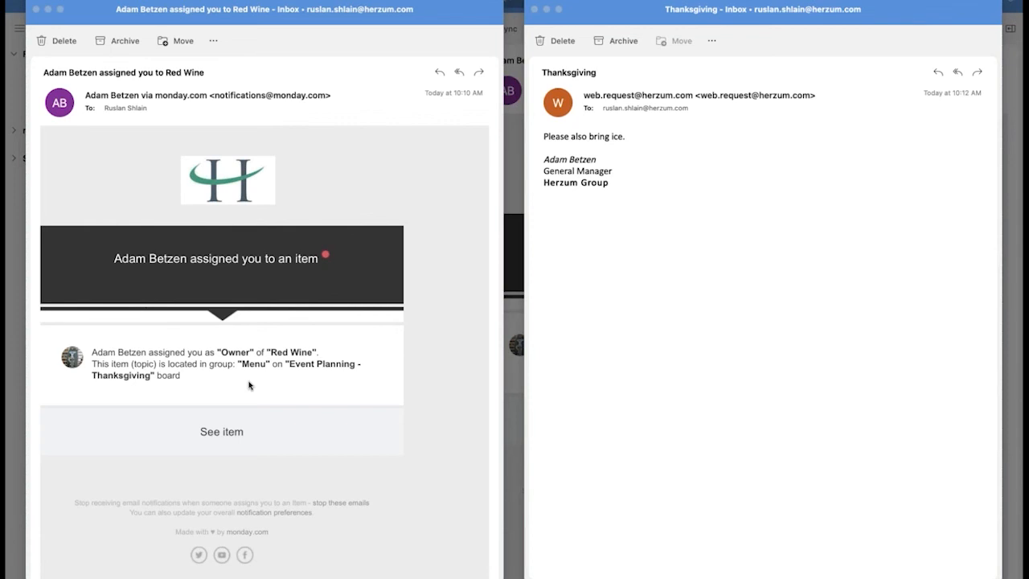
Switch back from the Outlook emails to the desktop with the monday.com Inbox.
key(ctrl+Left)
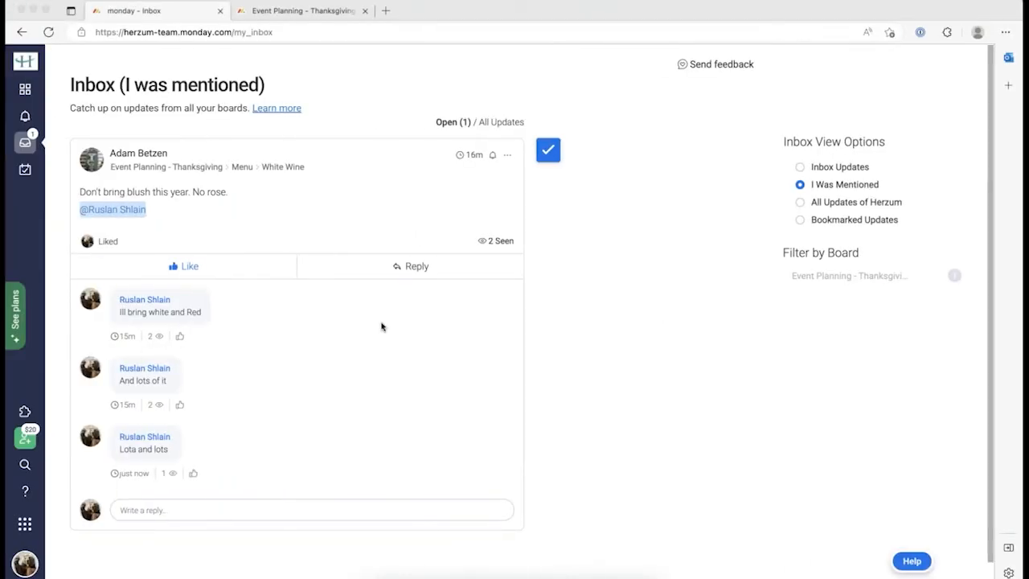
Switch to the Happy Thanksgiving!!! workspace and add a blank Start from scratch board there.
click(25, 90)
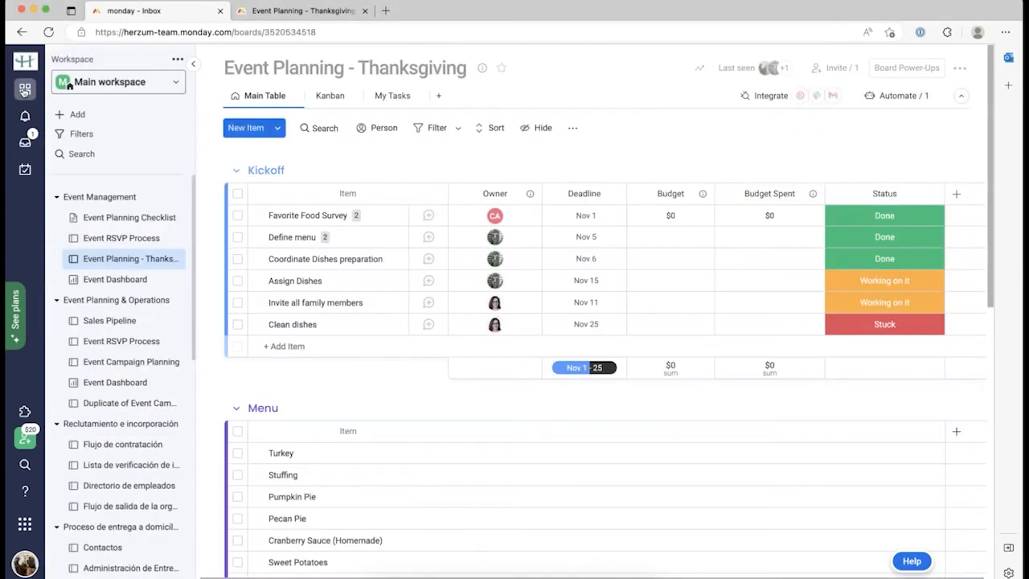
click(109, 82)
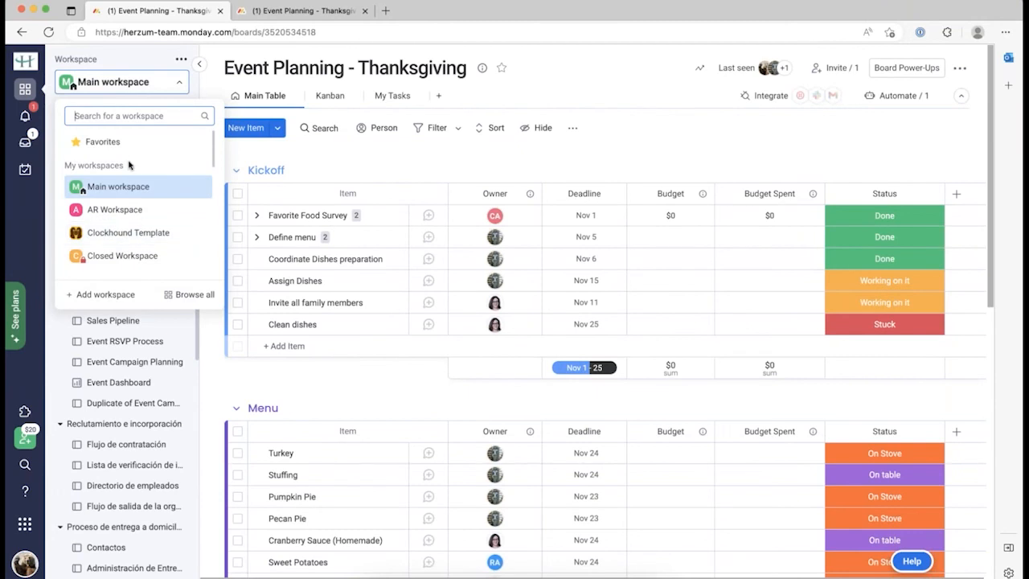
text(Tha)
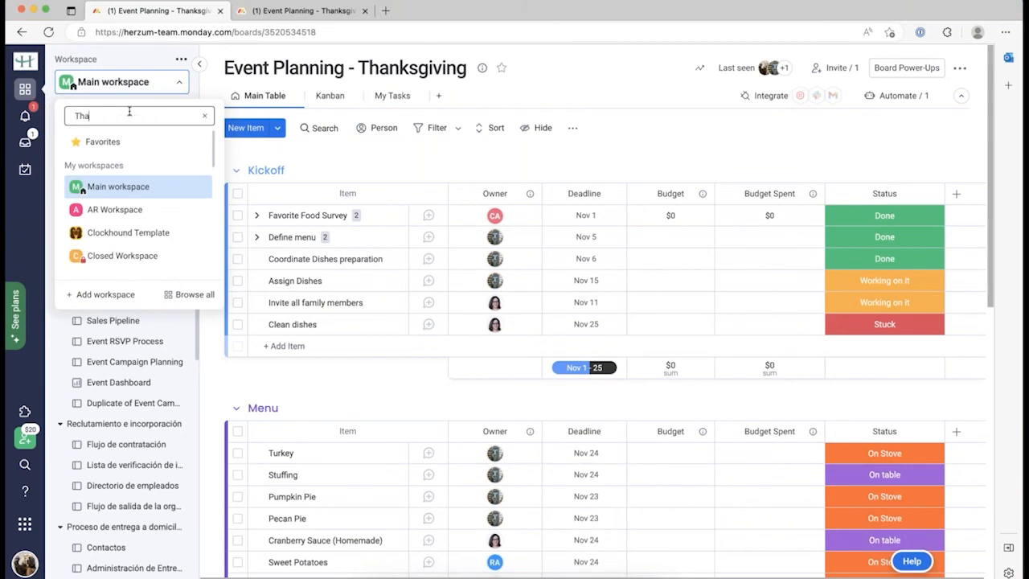
click(101, 156)
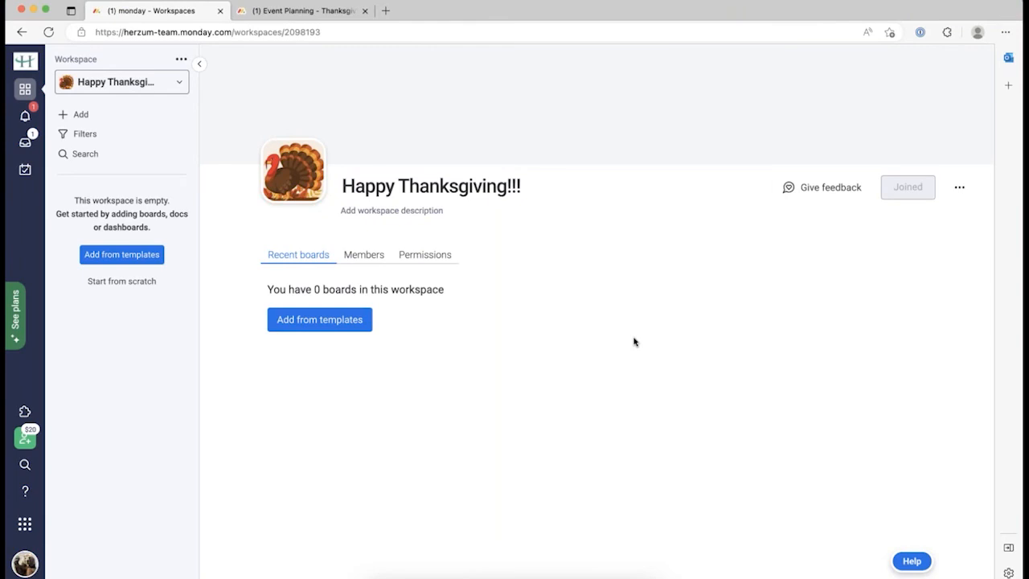
click(121, 281)
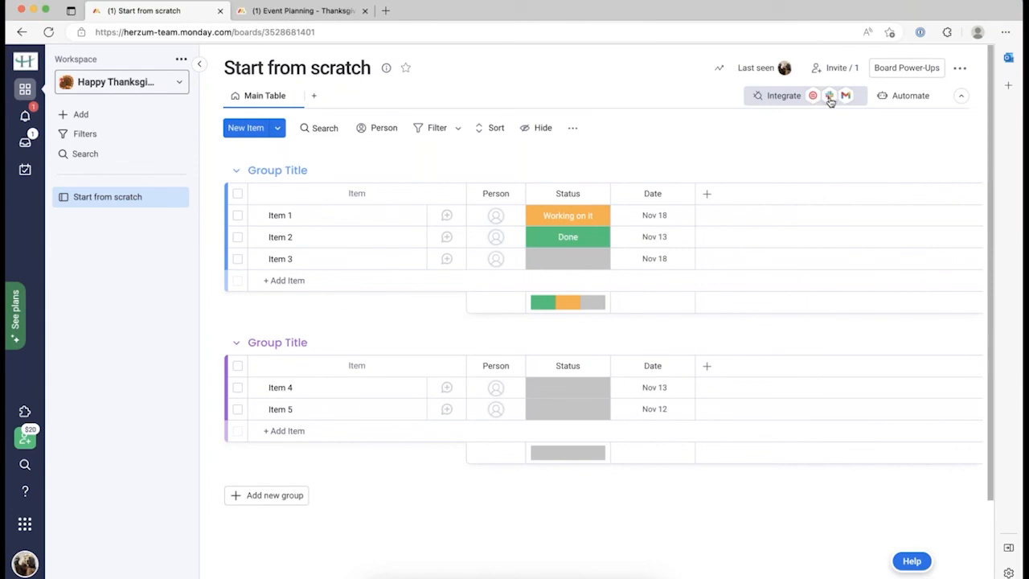
Add the Slack 'item created, notify in channel' recipe and begin connecting a Slack account.
click(830, 97)
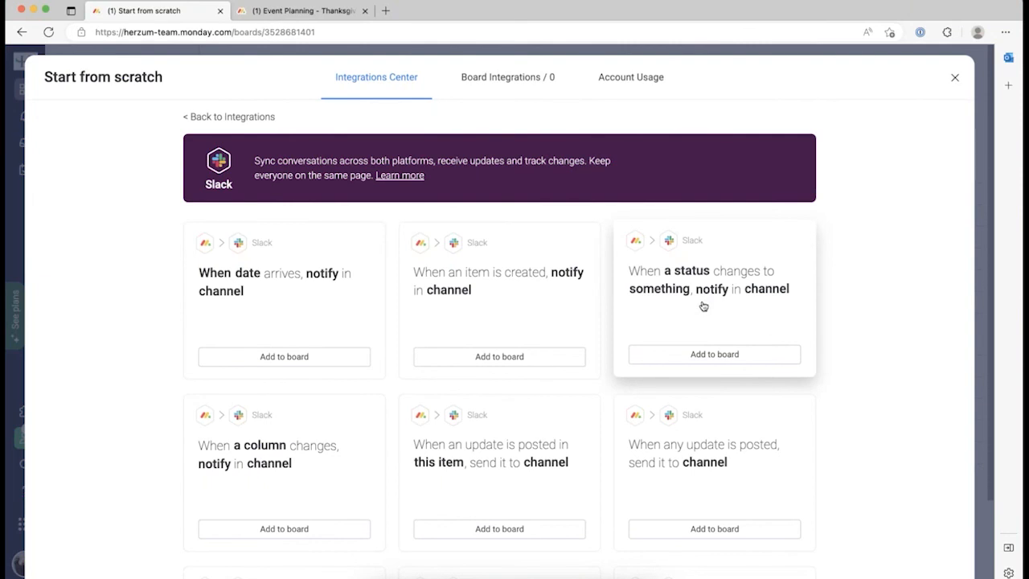
click(520, 361)
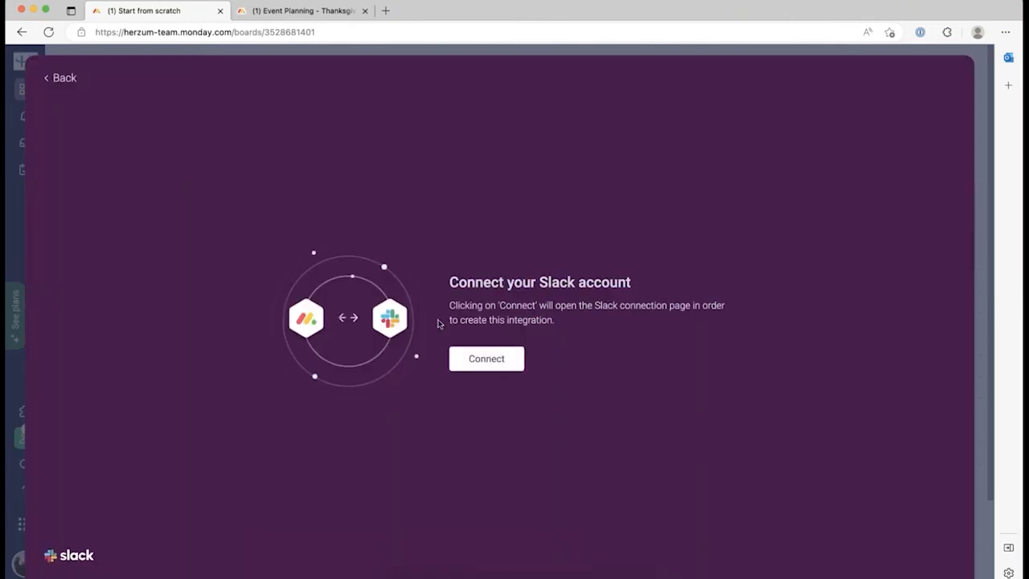
click(479, 363)
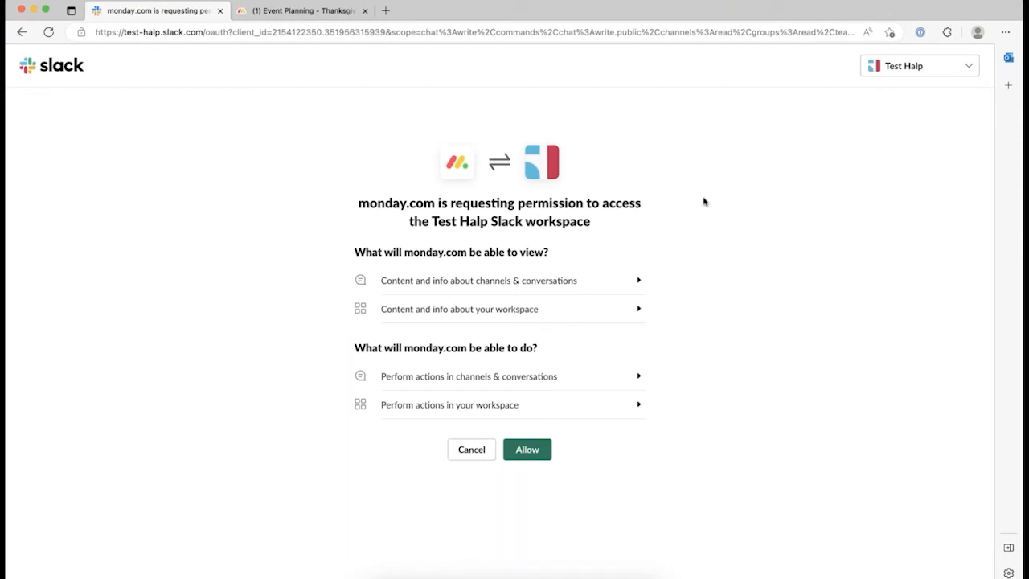
Keep Test Halp as the Slack workspace and allow monday.com access to it.
click(969, 66)
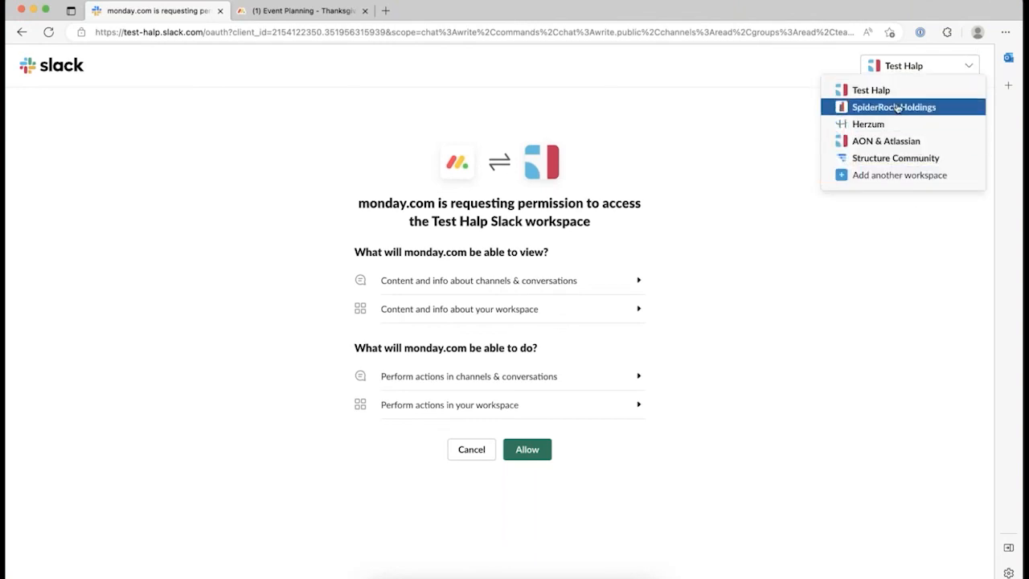
click(893, 234)
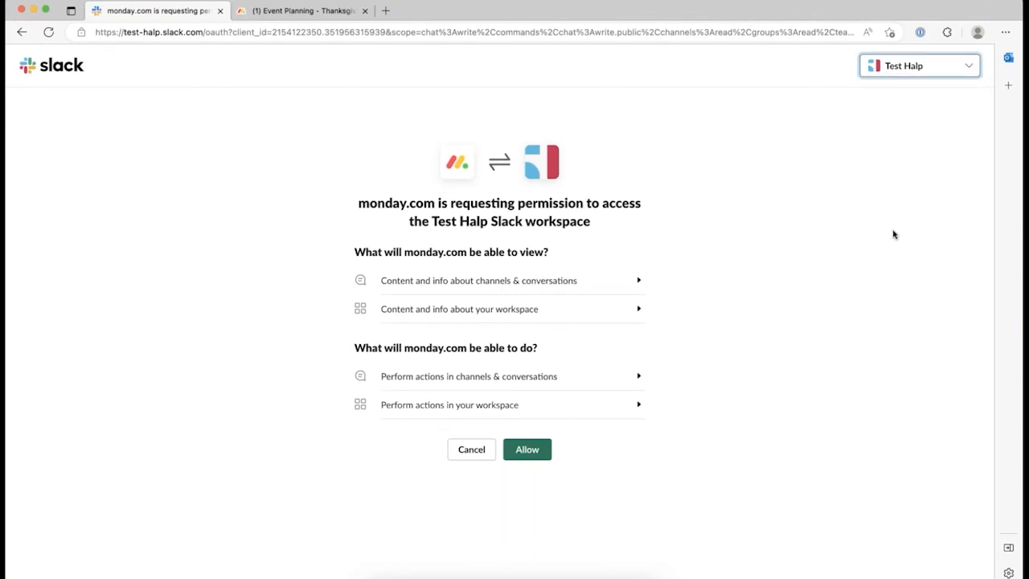
click(536, 451)
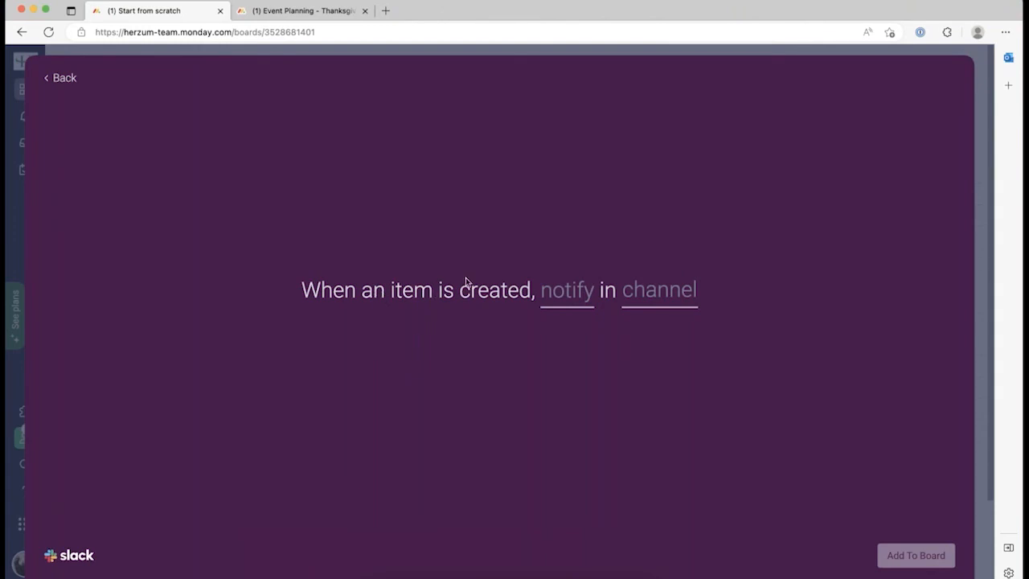
Set the Slack message to Item Name 'was added: from' Board Name, replacing the default text.
click(558, 294)
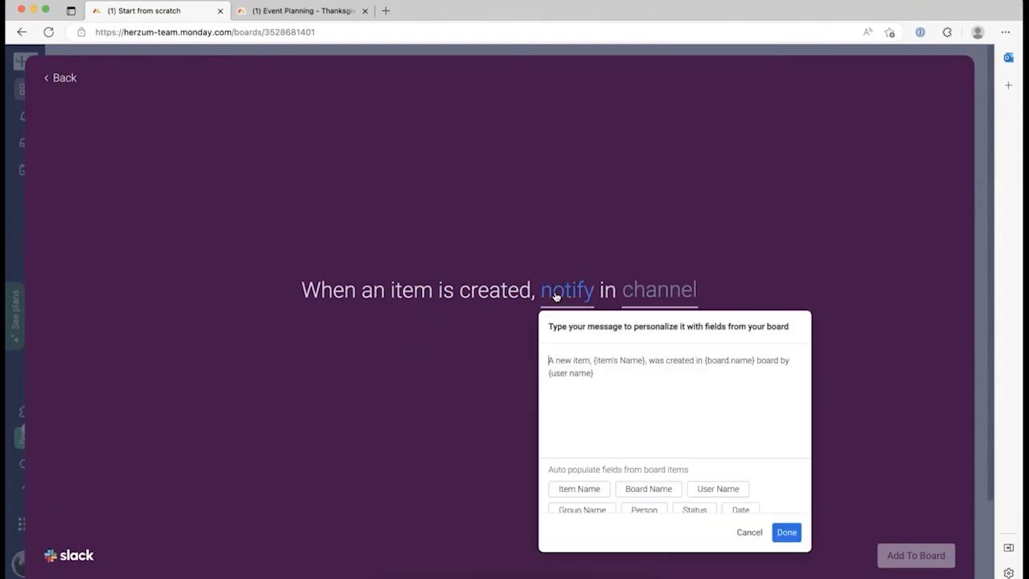
click(585, 490)
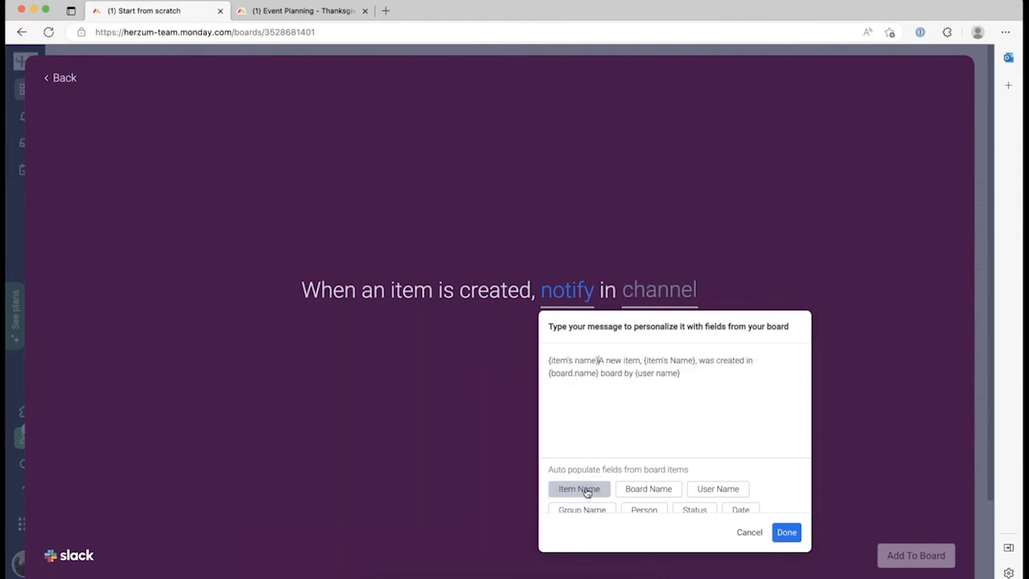
text(was added: from)
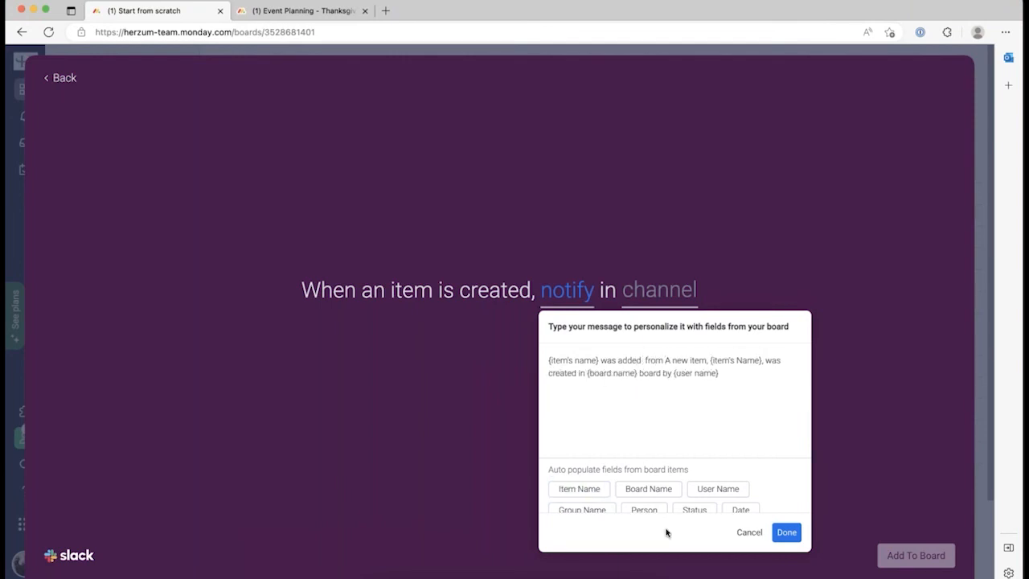
click(662, 490)
drag(717, 361, 765, 402)
text(A)
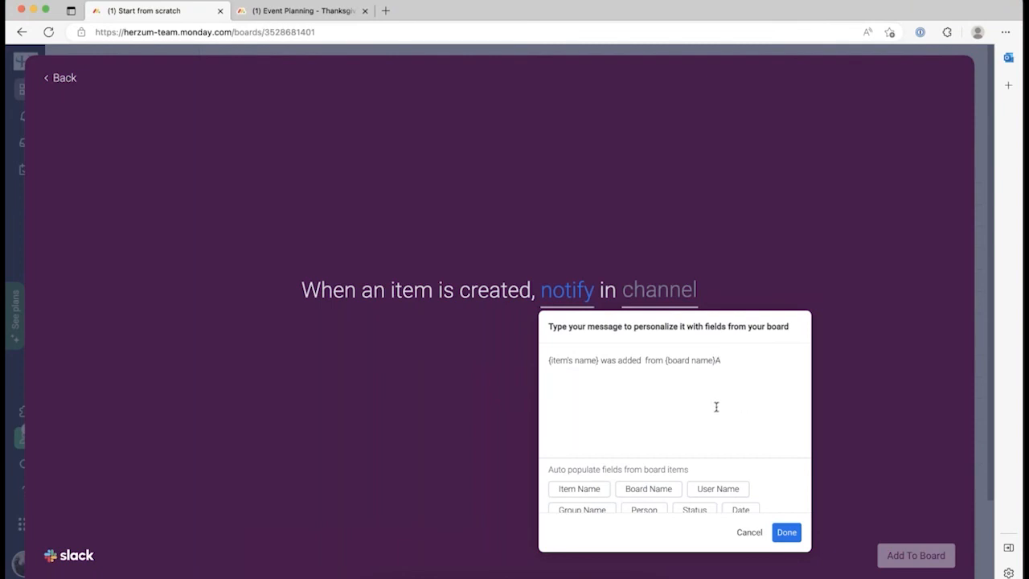
click(786, 533)
Choose the #thanksgiving channel and add the Slack integration to the board.
click(683, 292)
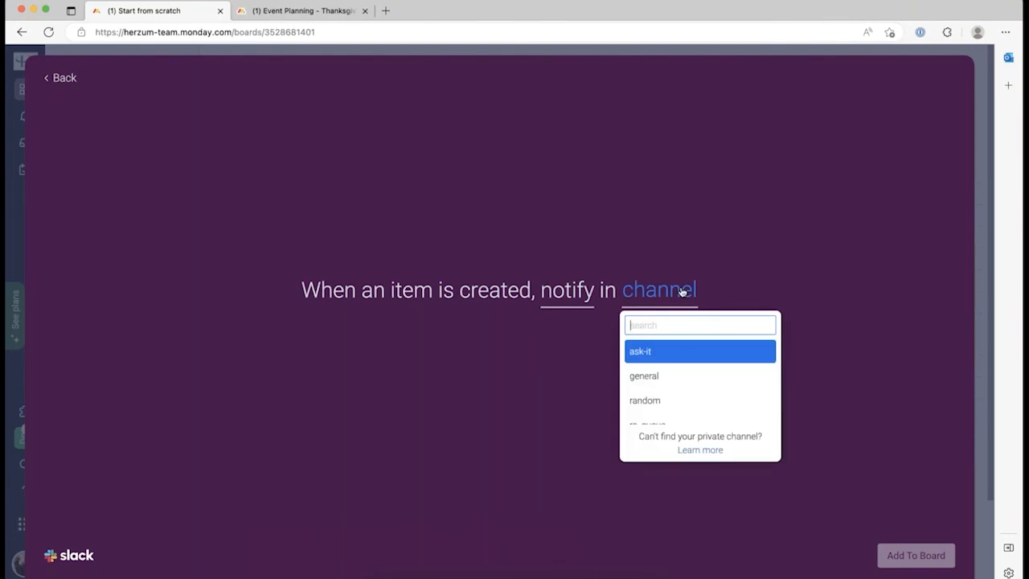
scroll(698, 379, down, 1)
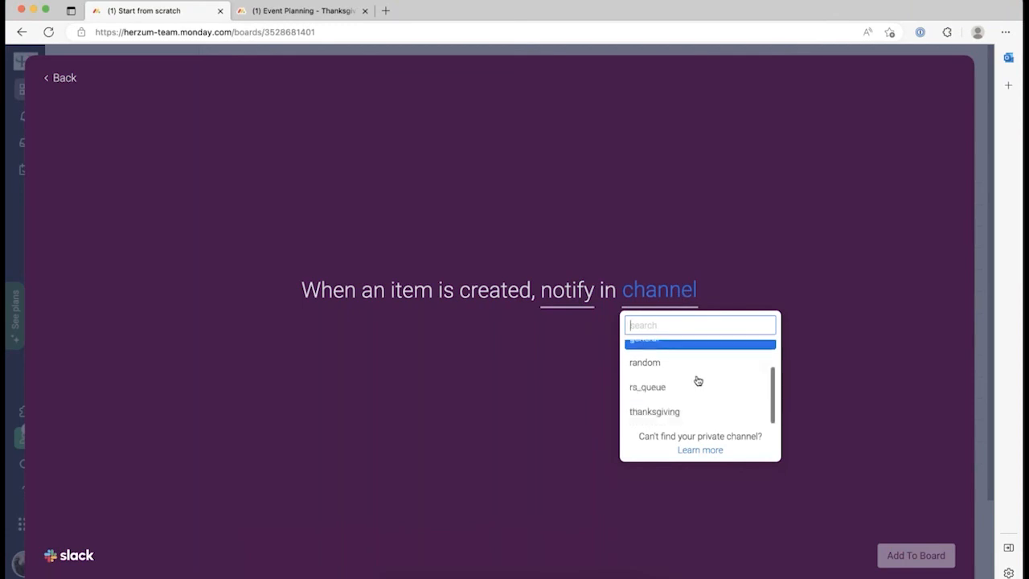
click(676, 413)
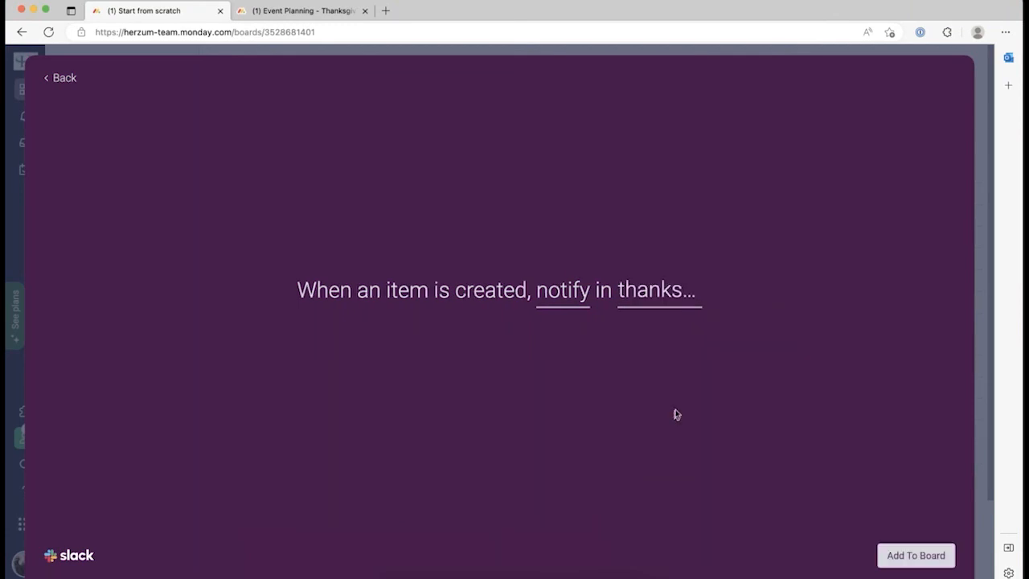
click(909, 555)
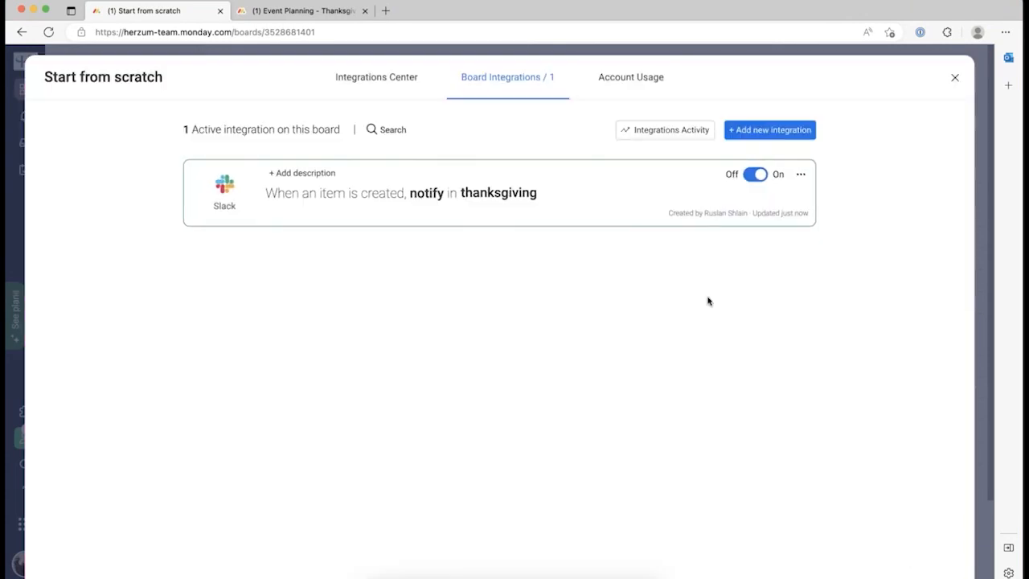
Add 'Item 4' to the board's first group, then switch to Slack to check the notification.
click(955, 79)
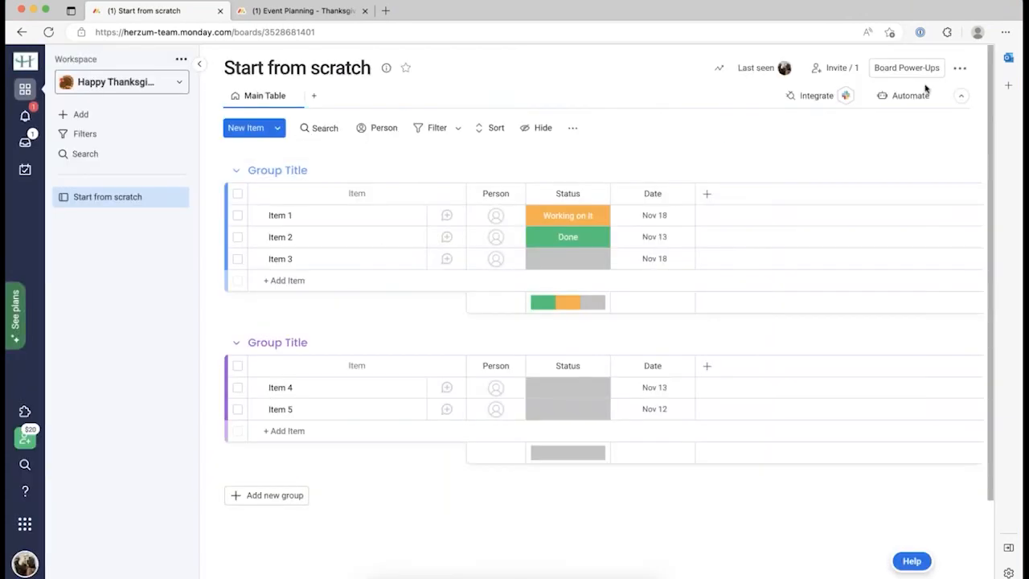
click(272, 281)
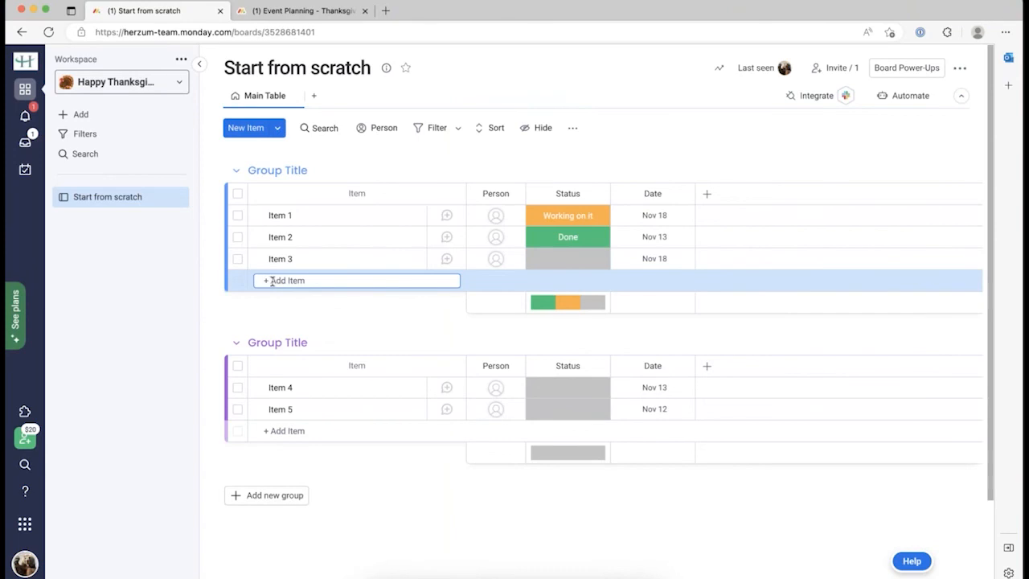
text(Ite)
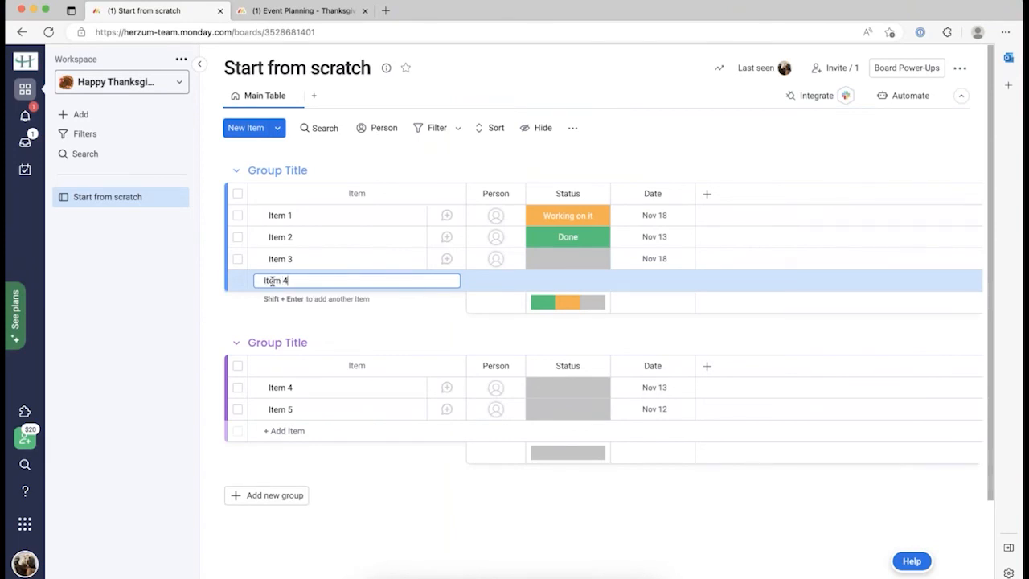
text(m 4)
key(Return)
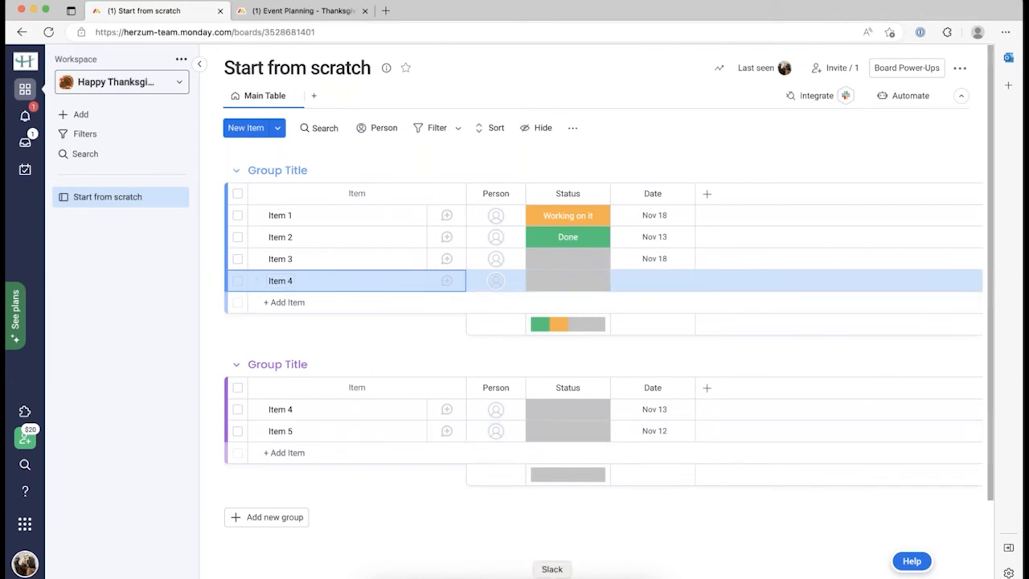
click(553, 576)
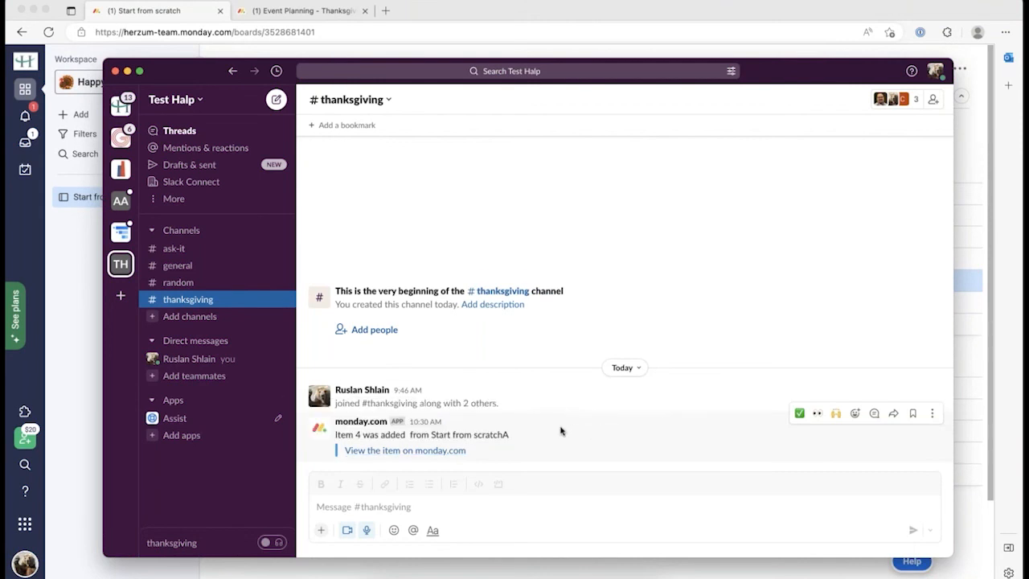
Follow the 'Item 4 was added' notification link to monday.com, then close the item panel.
click(449, 451)
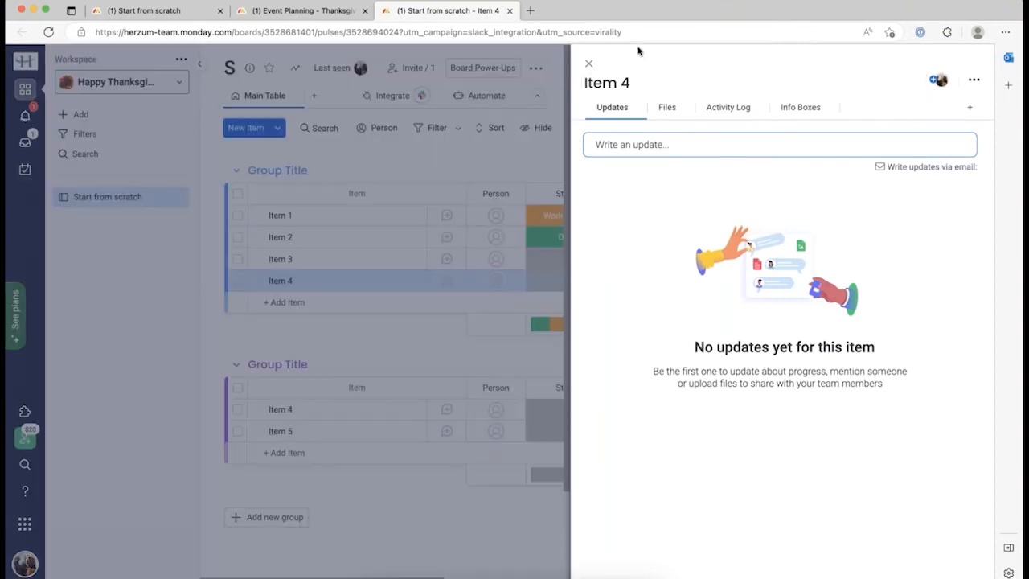
click(589, 63)
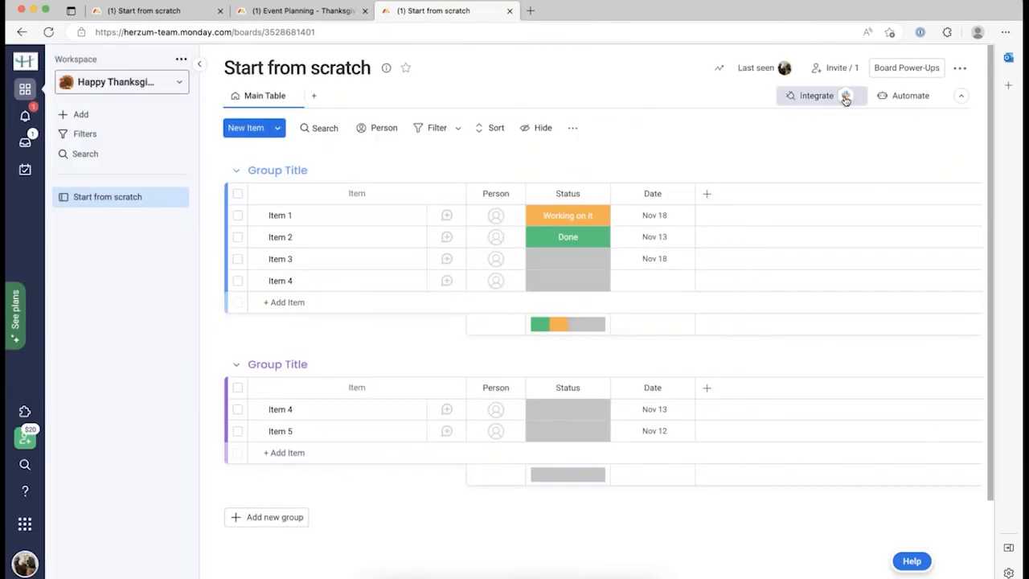
Browse the board's Slack integration recipes, then close the extra Start from scratch tab.
click(845, 97)
click(751, 137)
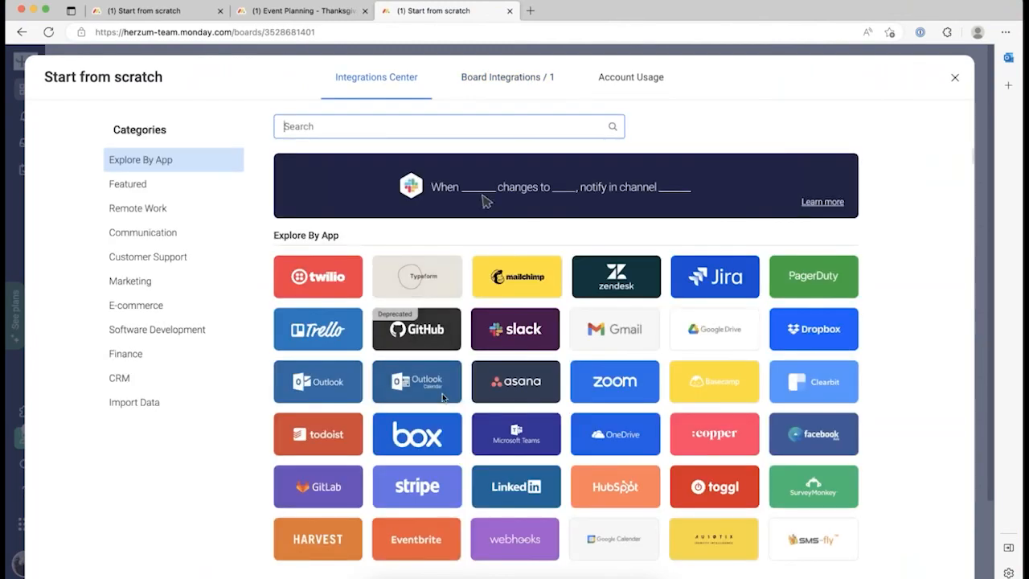
click(510, 335)
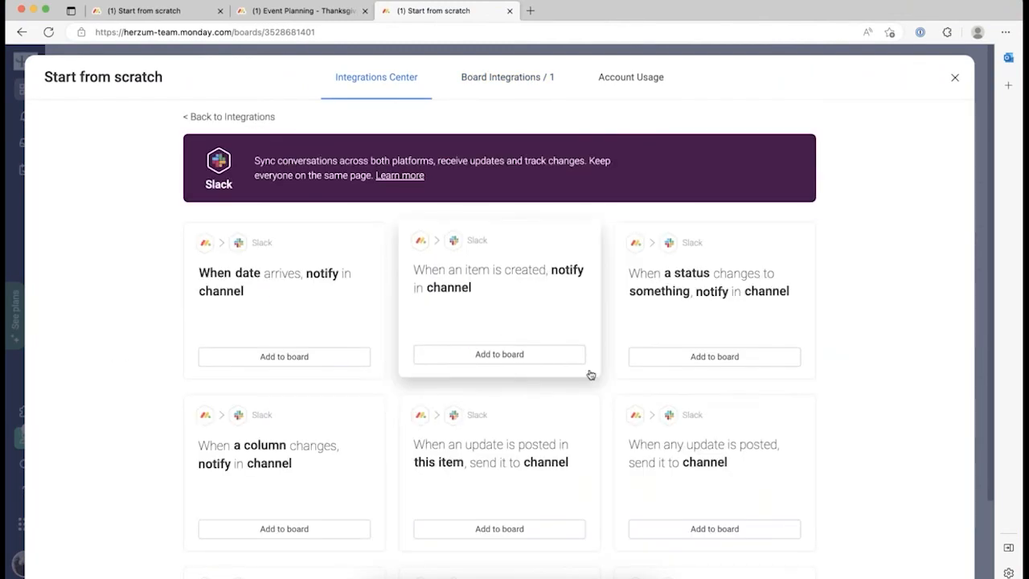
scroll(590, 375, down, 5)
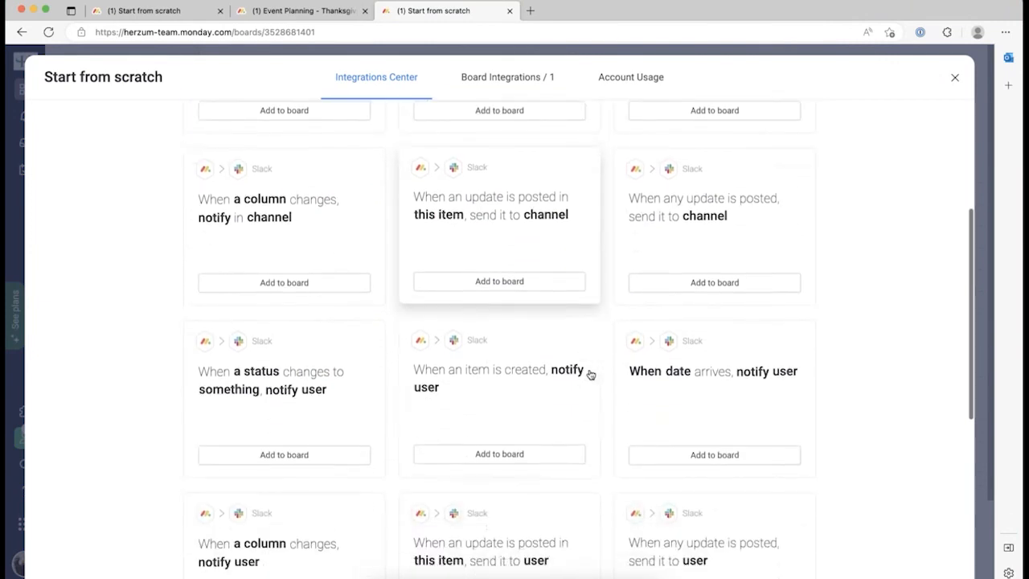
scroll(590, 375, down, 5)
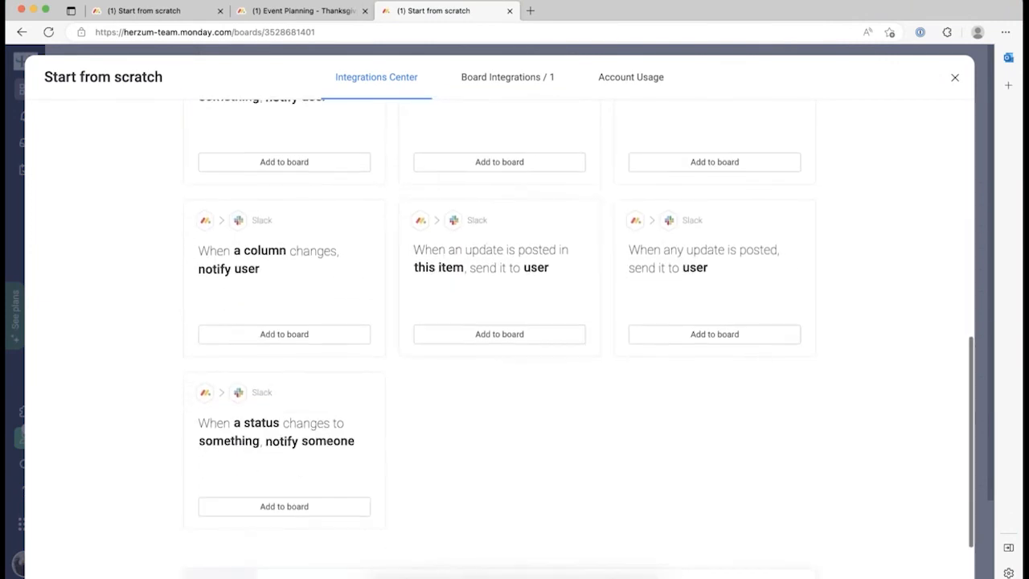
scroll(590, 375, down, 1)
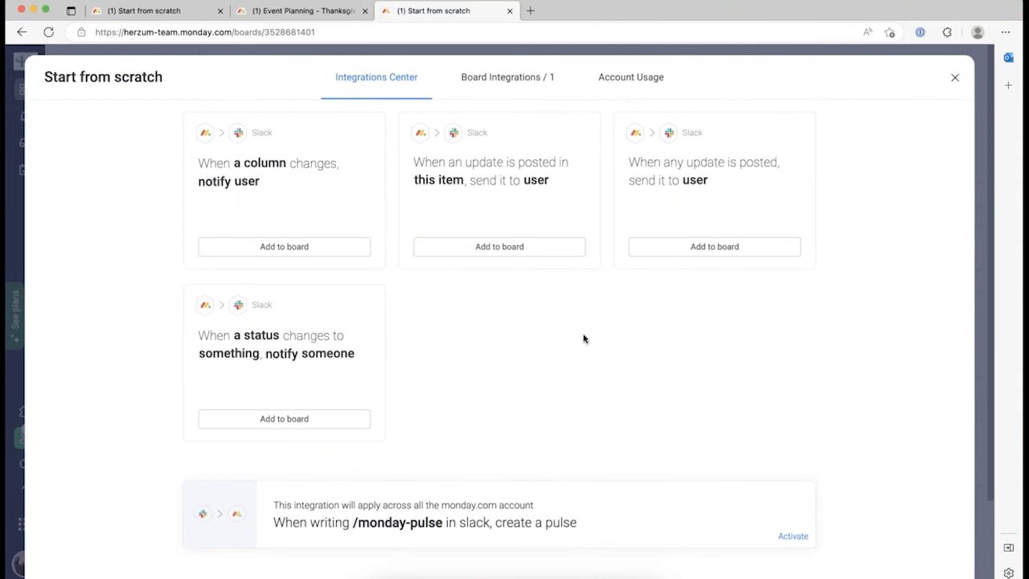
scroll(584, 335, up, 5)
scroll(499, 362, up, 5)
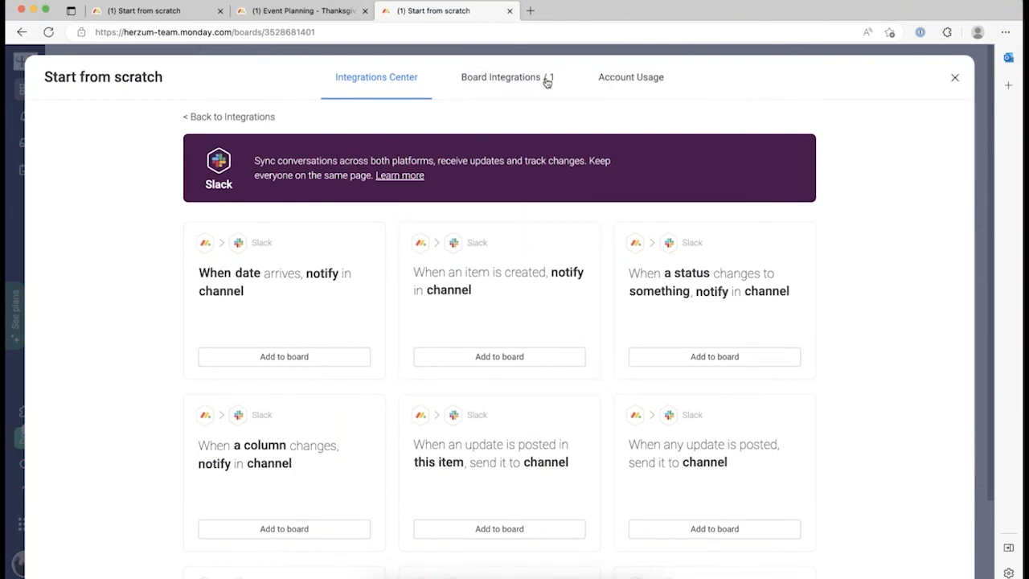
click(509, 11)
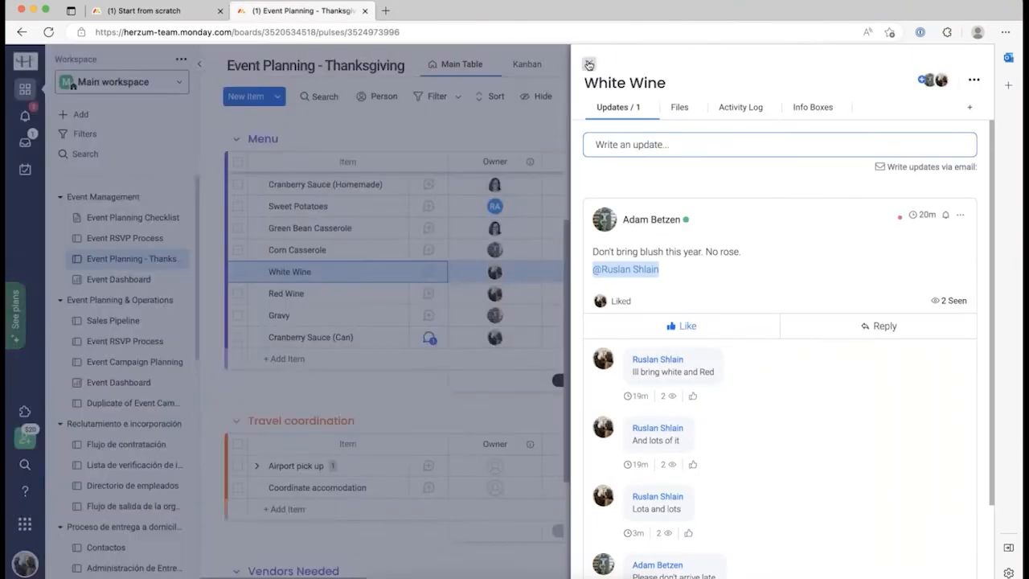
Look over the Thanksgiving board's Twilio integrations, then return to the Start from scratch tab.
click(589, 62)
scroll(772, 122, up, 5)
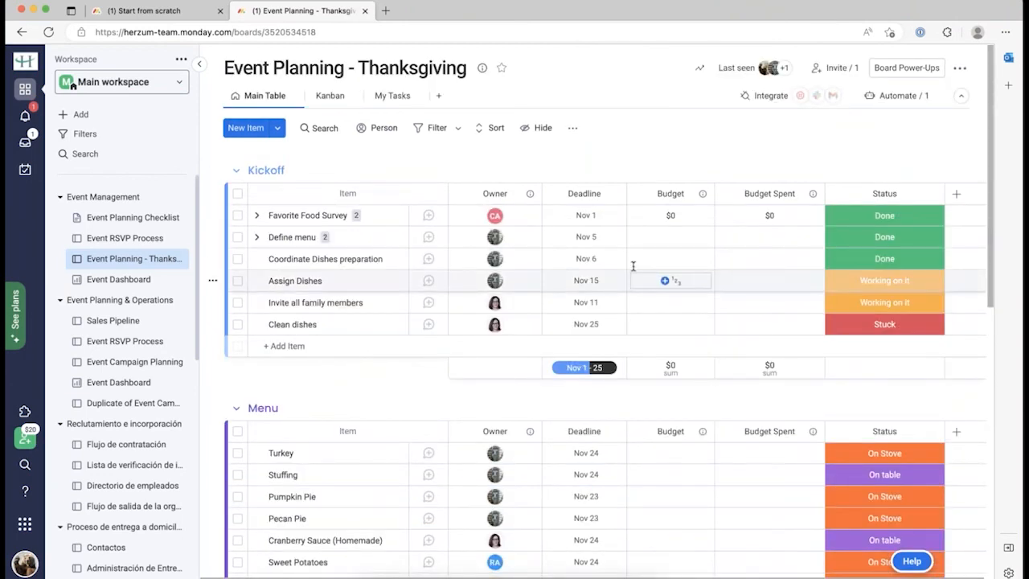
click(801, 96)
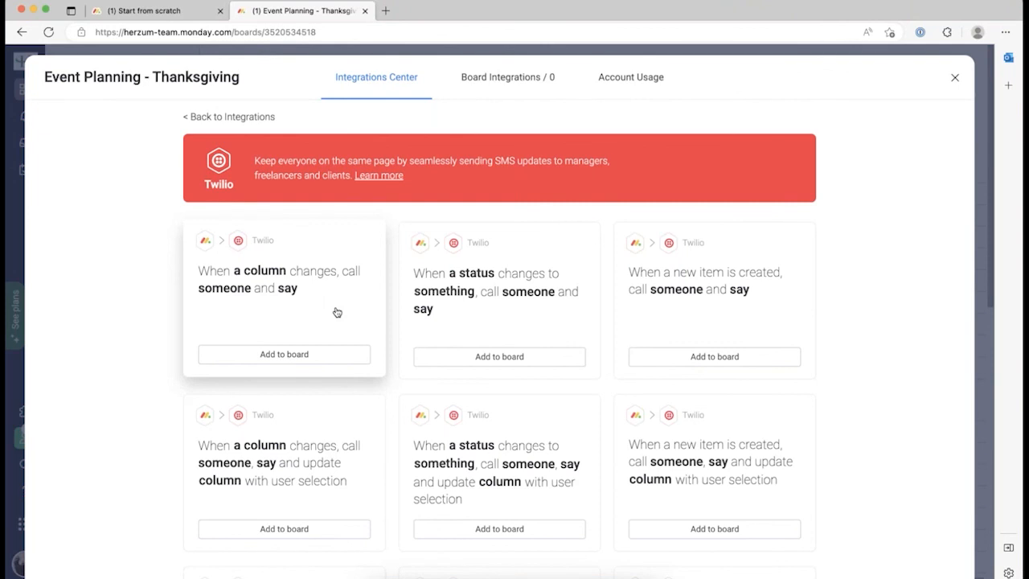
click(955, 77)
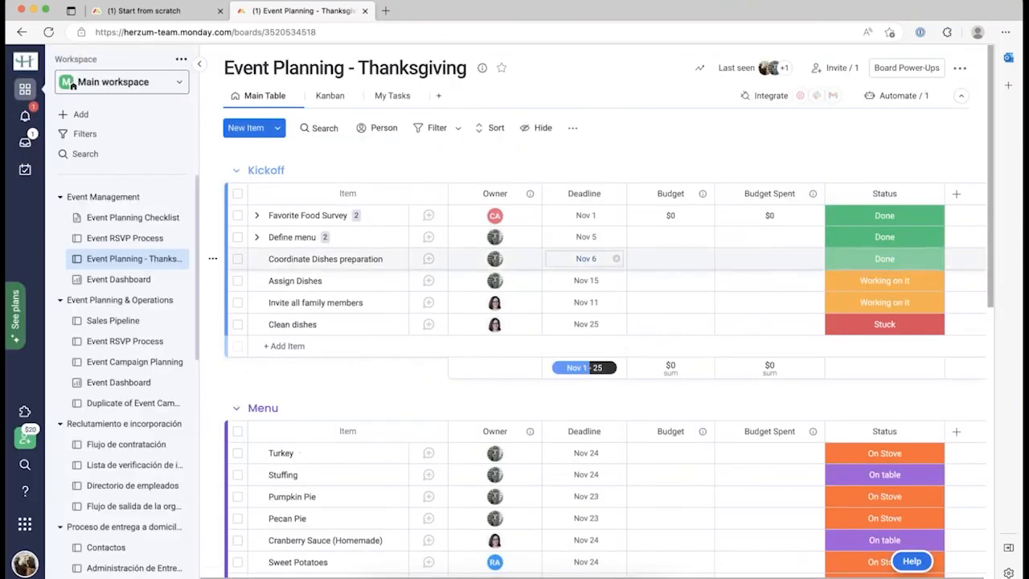
click(112, 85)
click(161, 11)
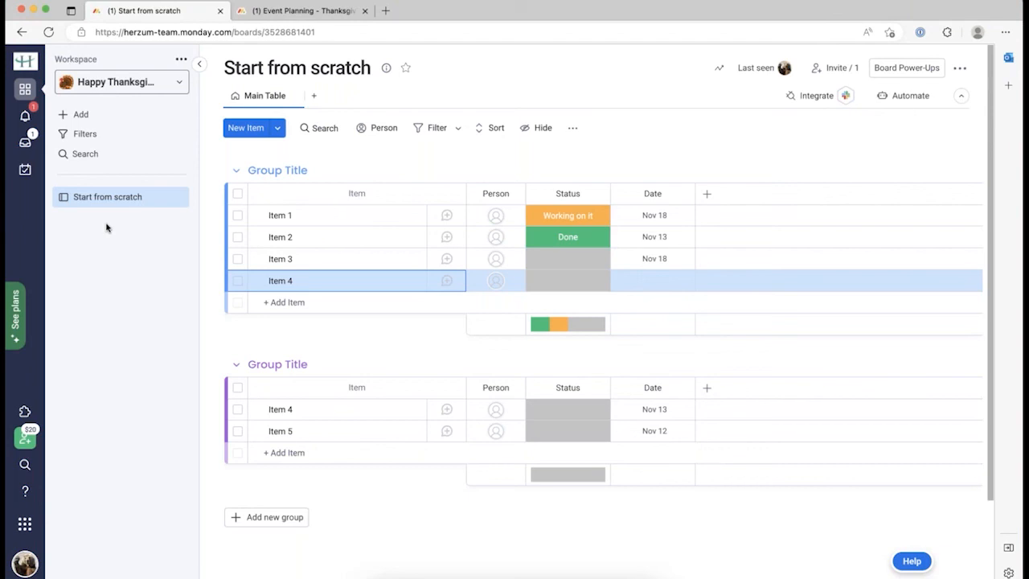
Pick 'Choose from templates' under + Add to browse the Template center.
click(84, 116)
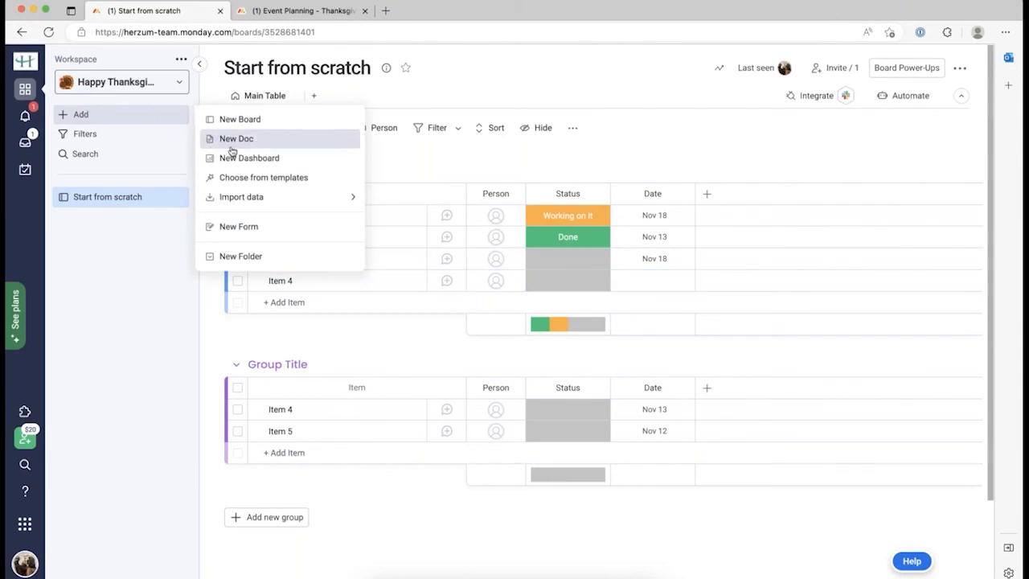
click(234, 179)
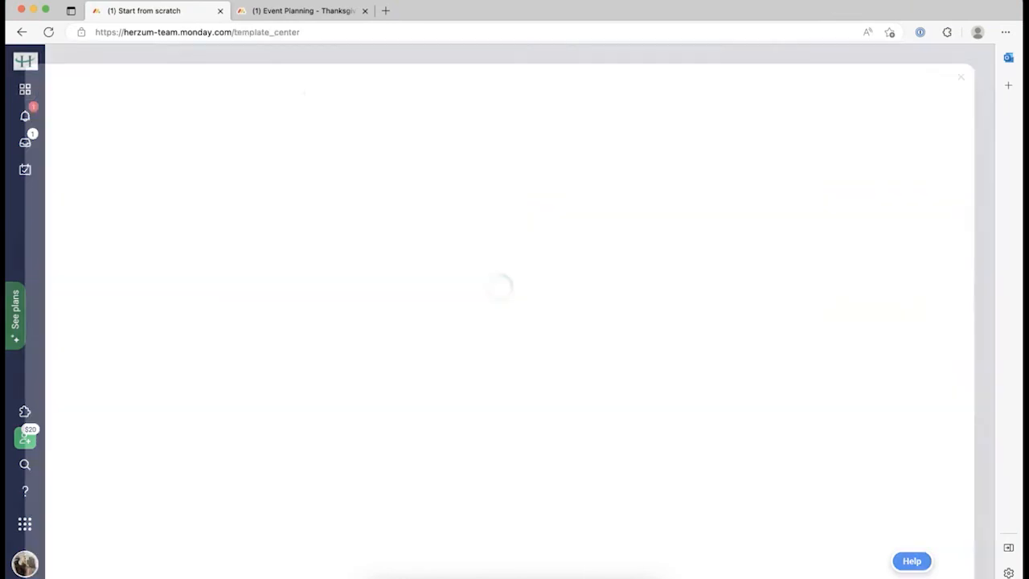
scroll(140, 302, down, 3)
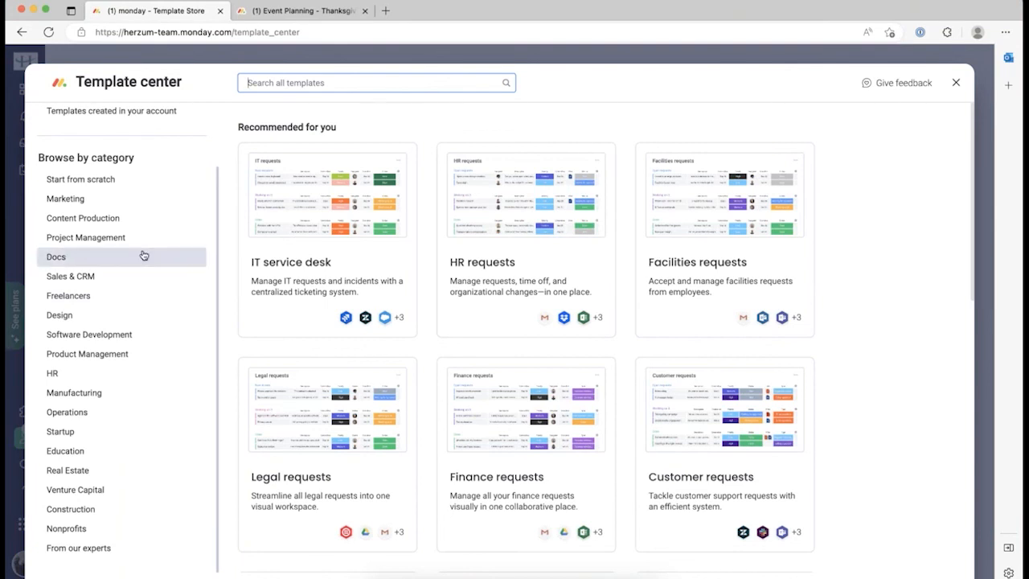
Use the Marketing category's Single Marketing Project template to build a board in a new workspace.
click(96, 203)
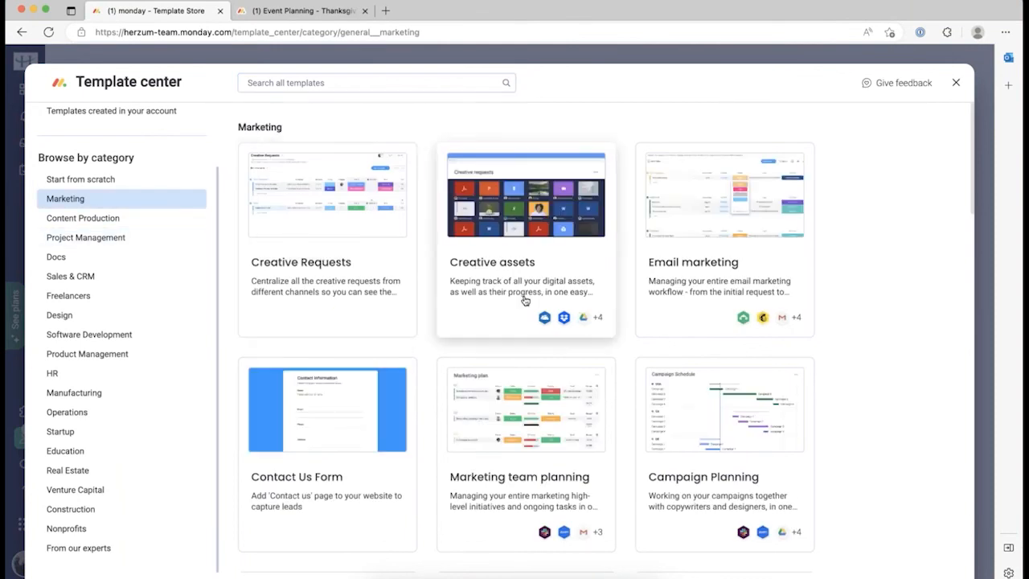
scroll(524, 300, down, 2)
scroll(524, 300, down, 5)
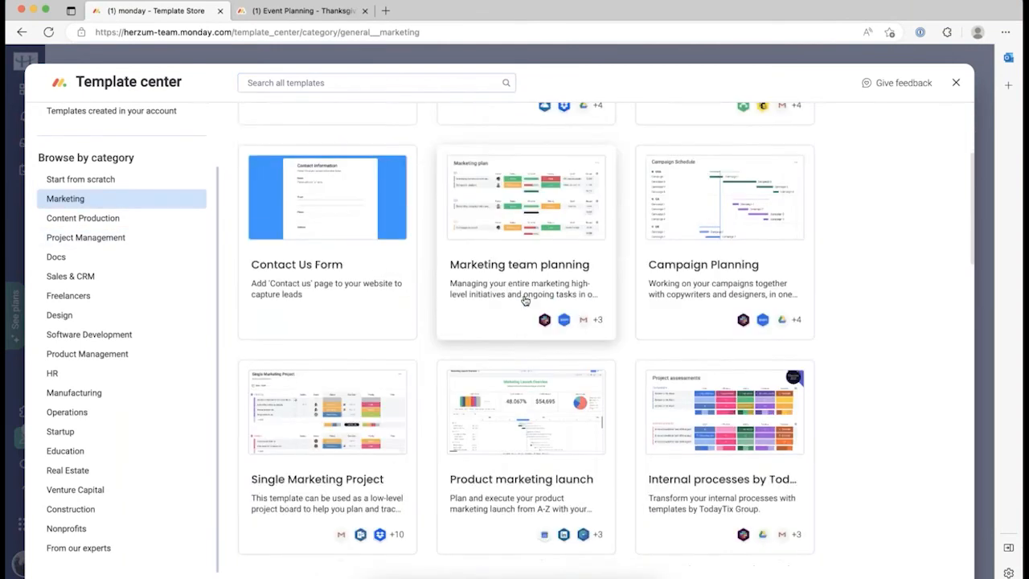
scroll(525, 300, down, 1)
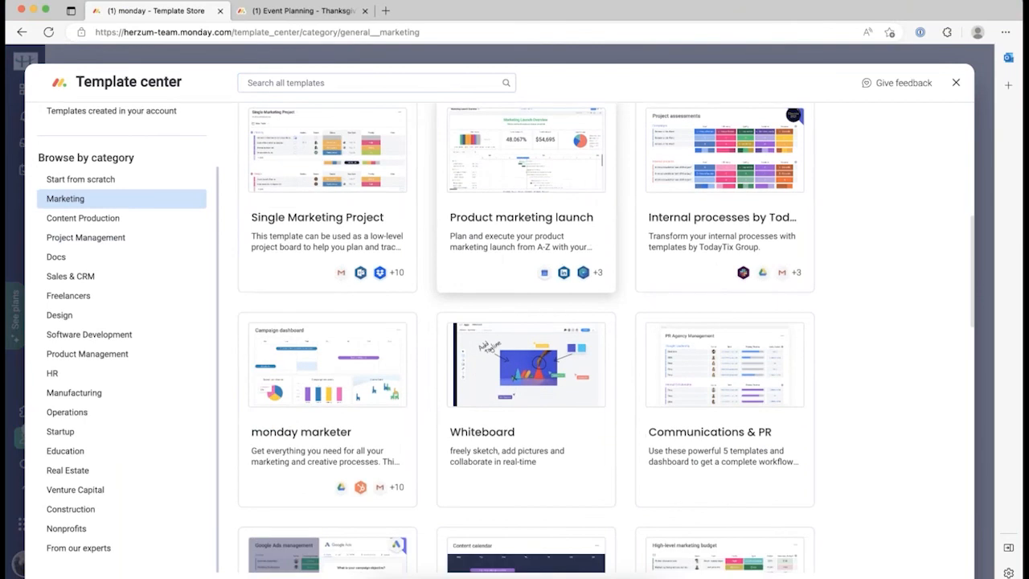
click(279, 231)
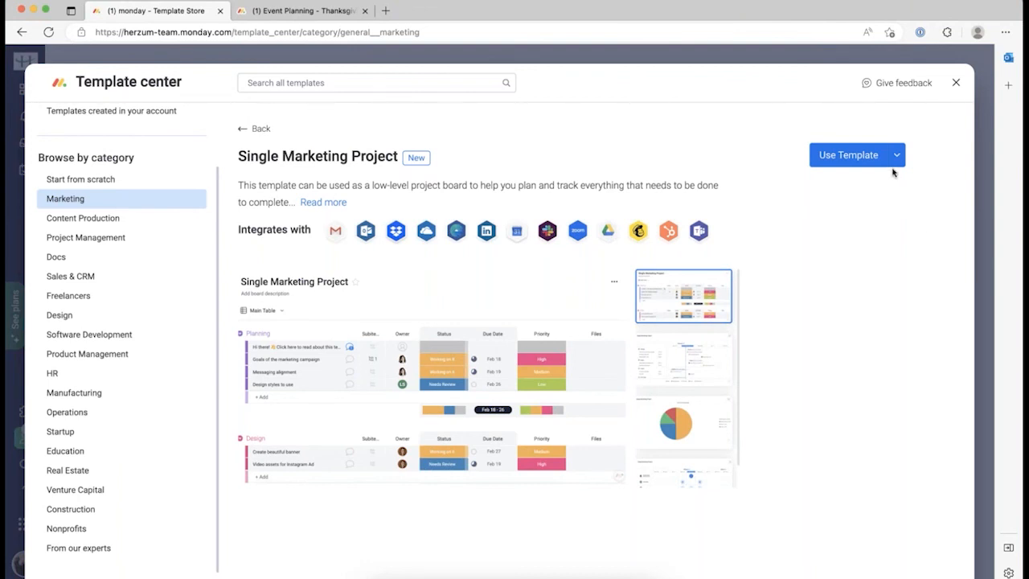
click(897, 154)
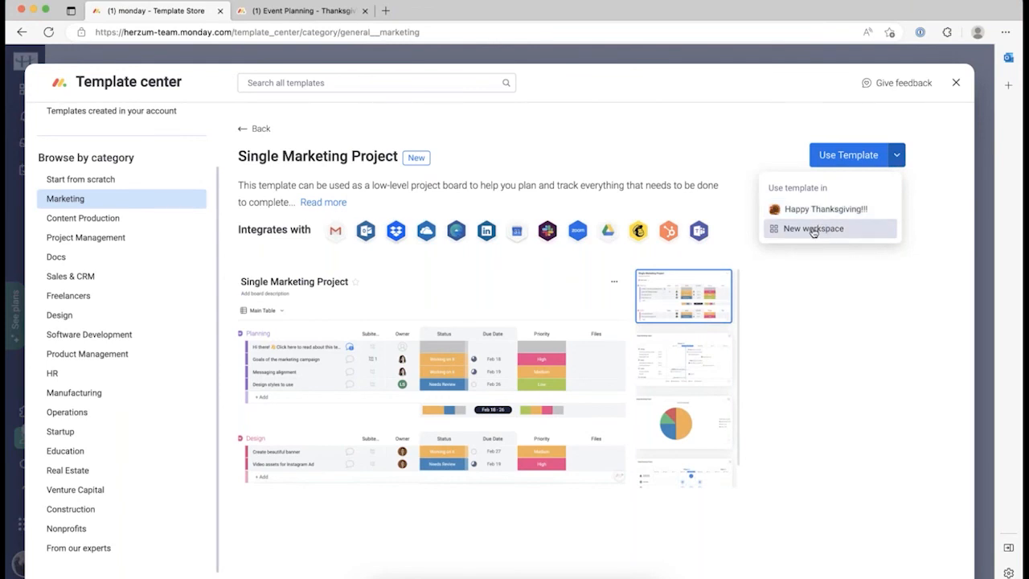
click(814, 232)
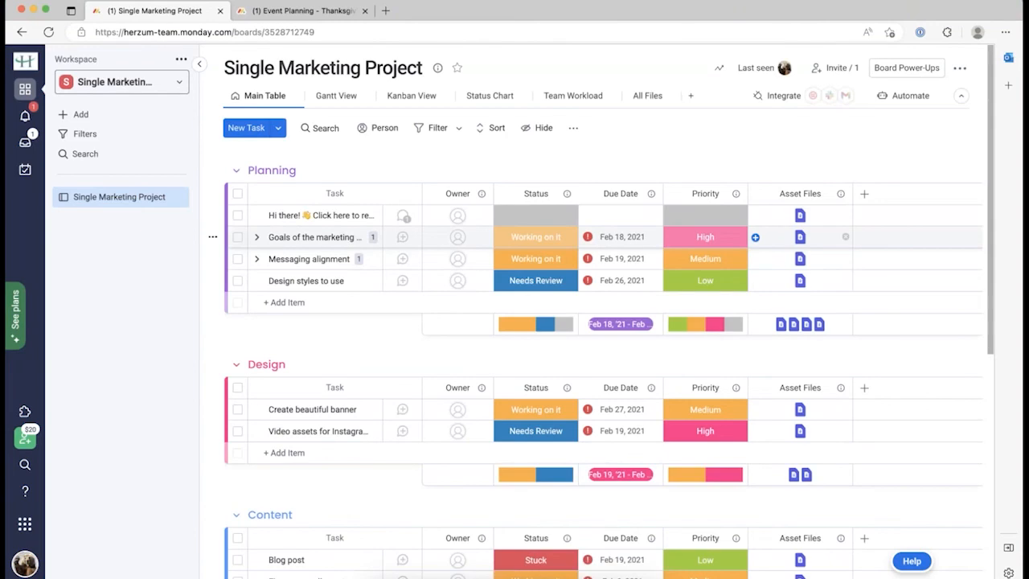
Browse the Single Marketing Project board as a Gantt timeline and as Kanban cards.
scroll(825, 312, down, 5)
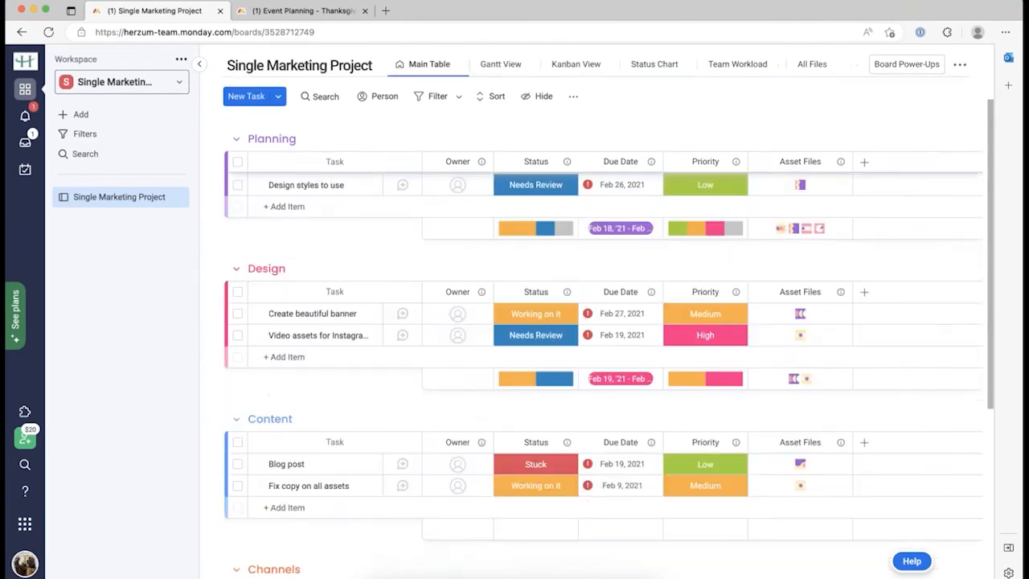
scroll(825, 315, up, 5)
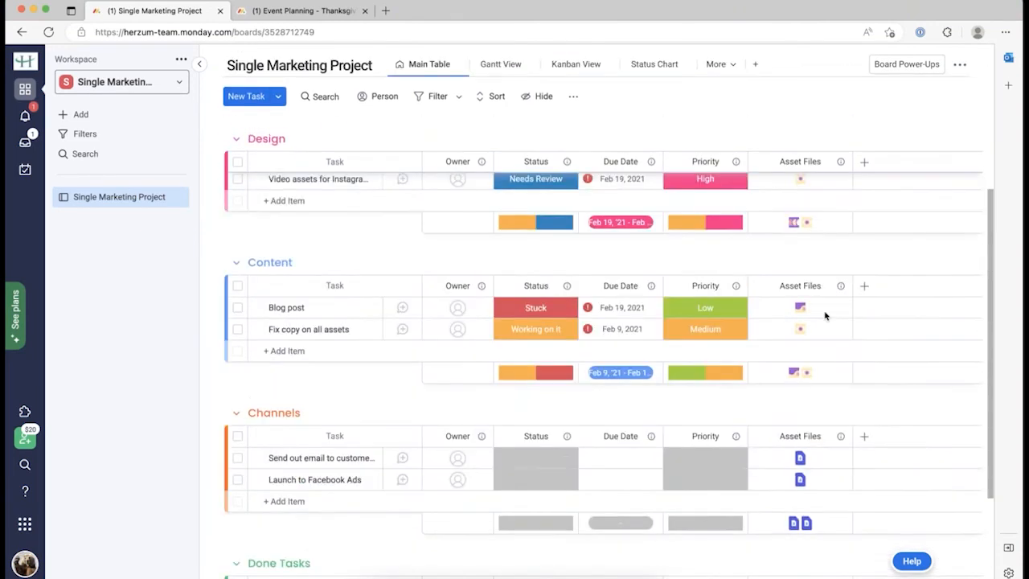
scroll(825, 315, up, 2)
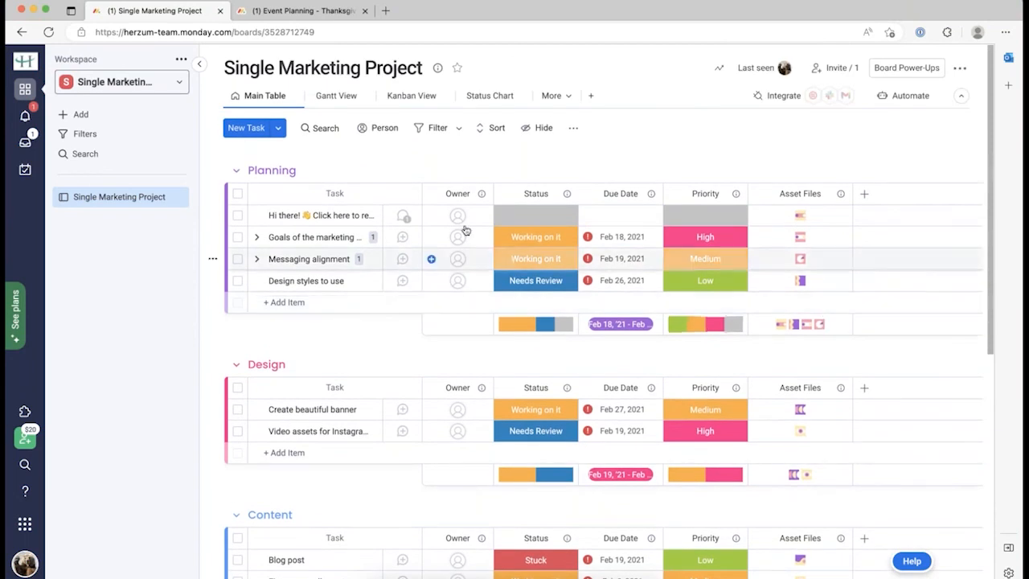
click(338, 98)
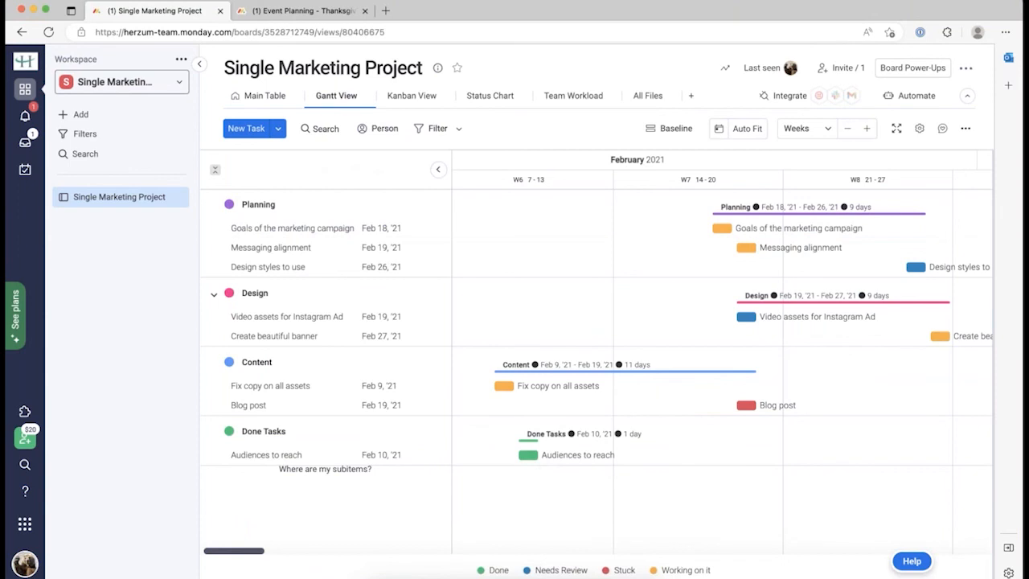
click(414, 98)
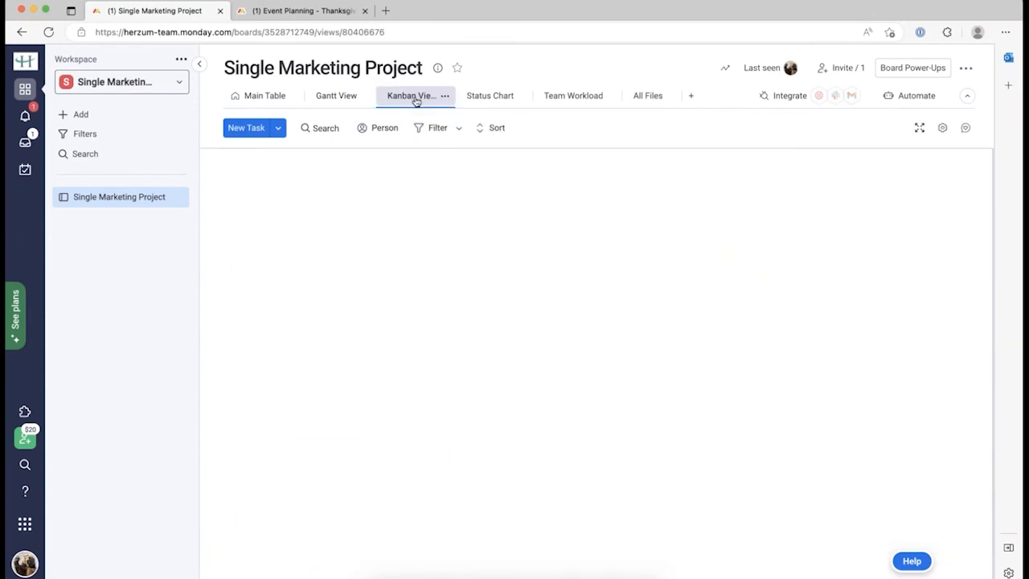
scroll(557, 169, down, 2)
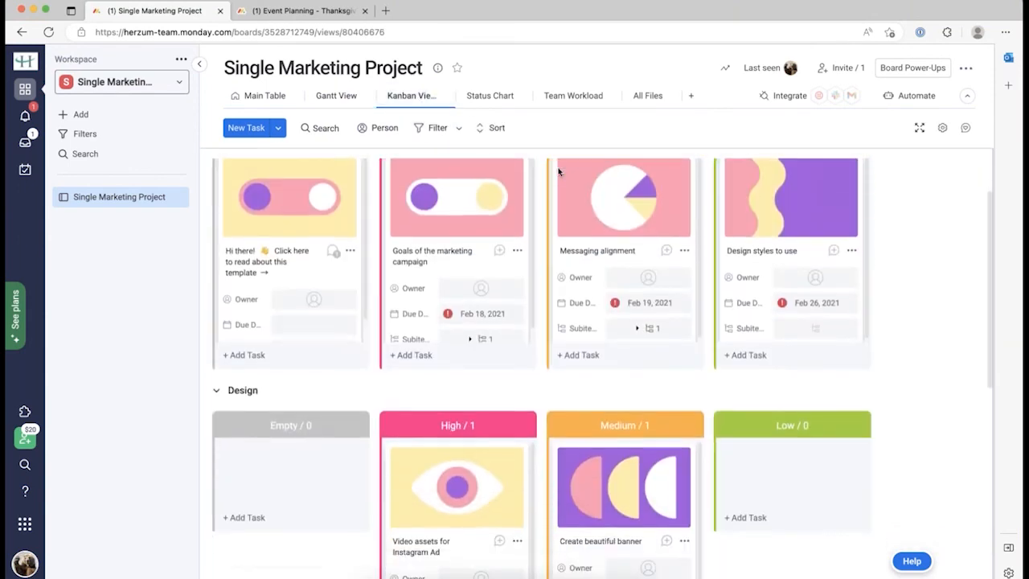
scroll(559, 171, up, 2)
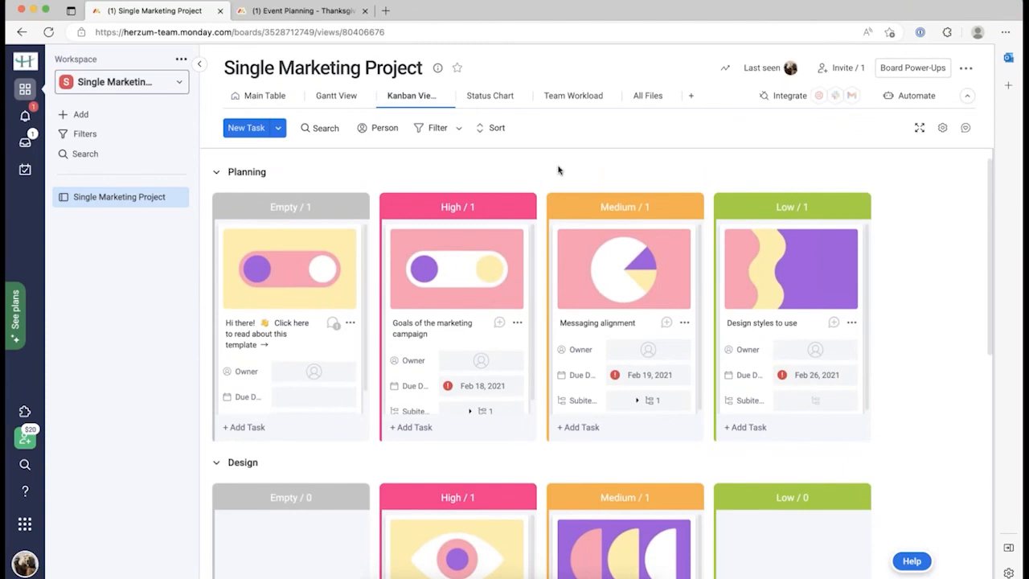
Check the status breakdown pie chart and team workload timeline, then open the All Files gallery.
click(505, 98)
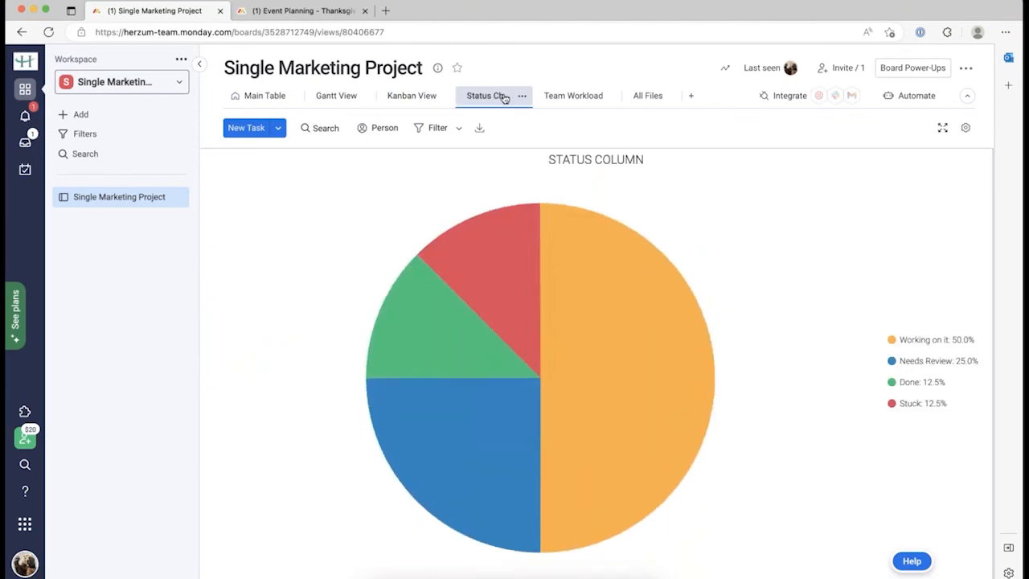
click(572, 98)
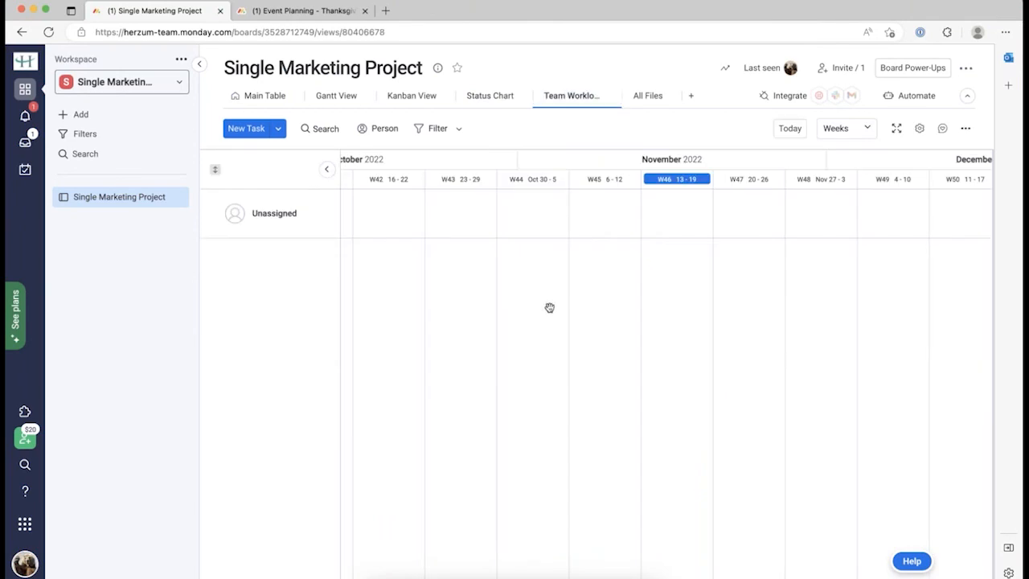
scroll(550, 308, left, 13)
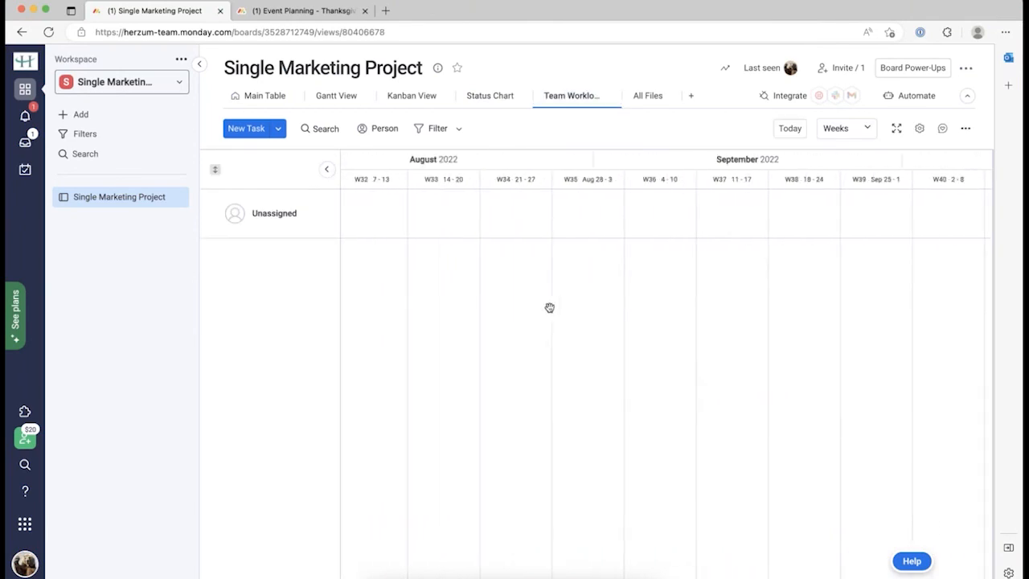
scroll(550, 308, right, 20)
scroll(550, 308, left, 20)
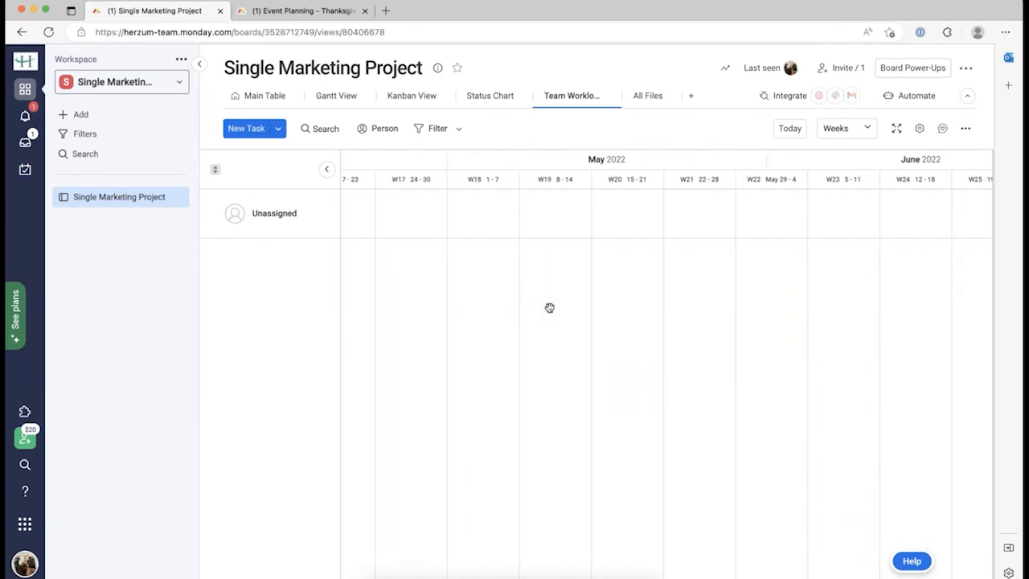
scroll(550, 308, left, 1)
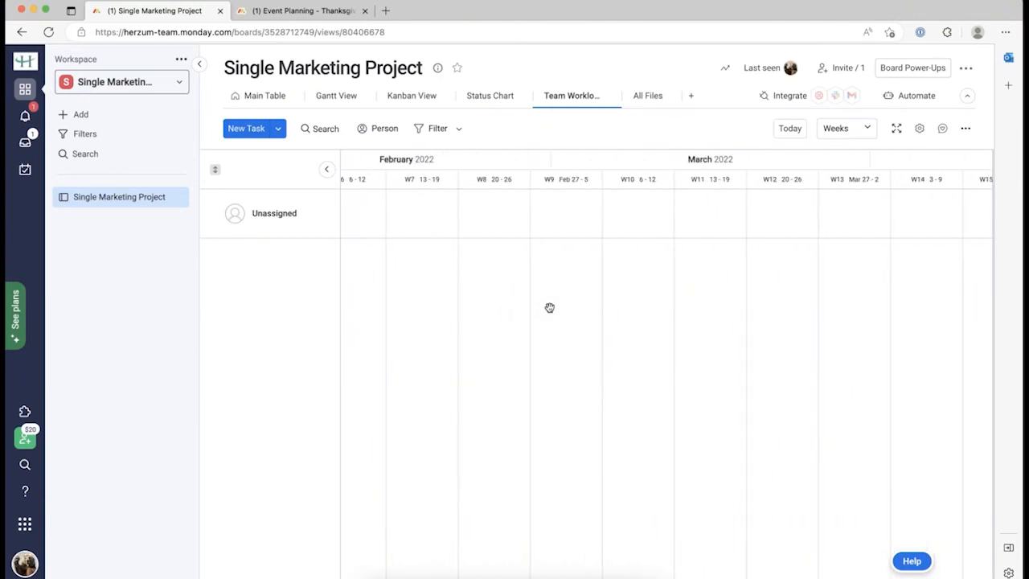
click(647, 98)
click(559, 359)
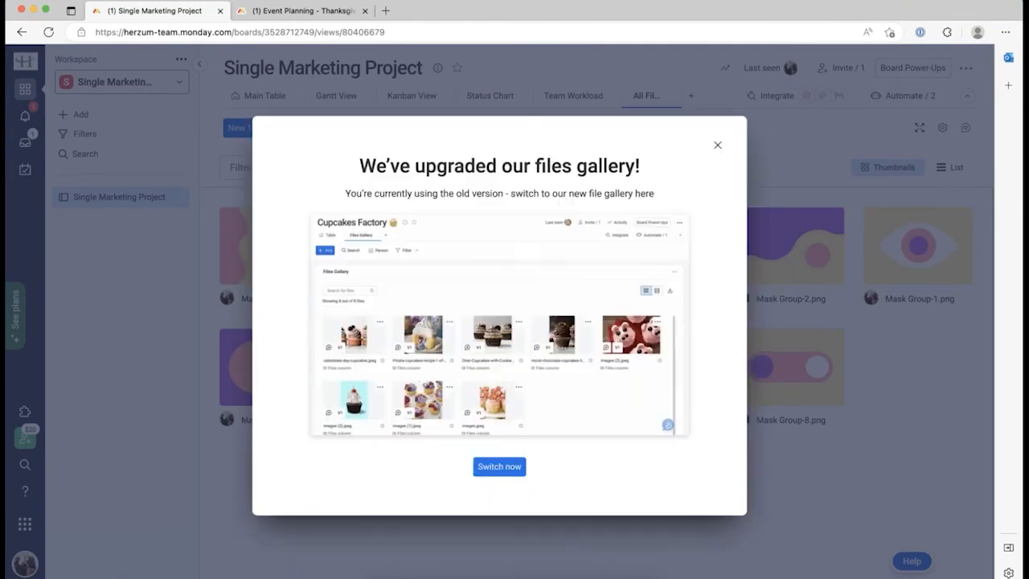
Dismiss the files gallery upgrade notice and show My Work's overdue and next-week items.
click(717, 145)
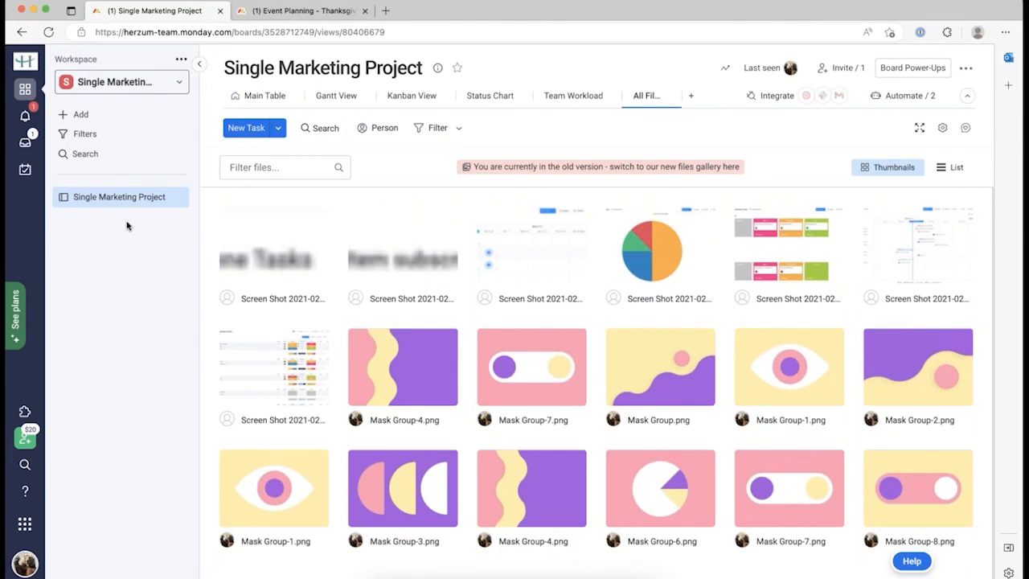
click(26, 169)
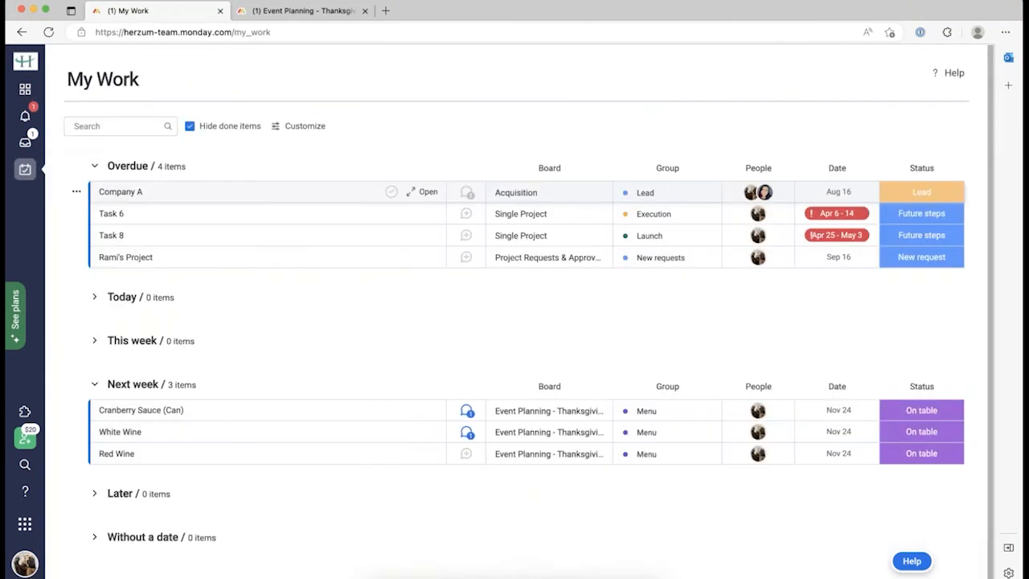